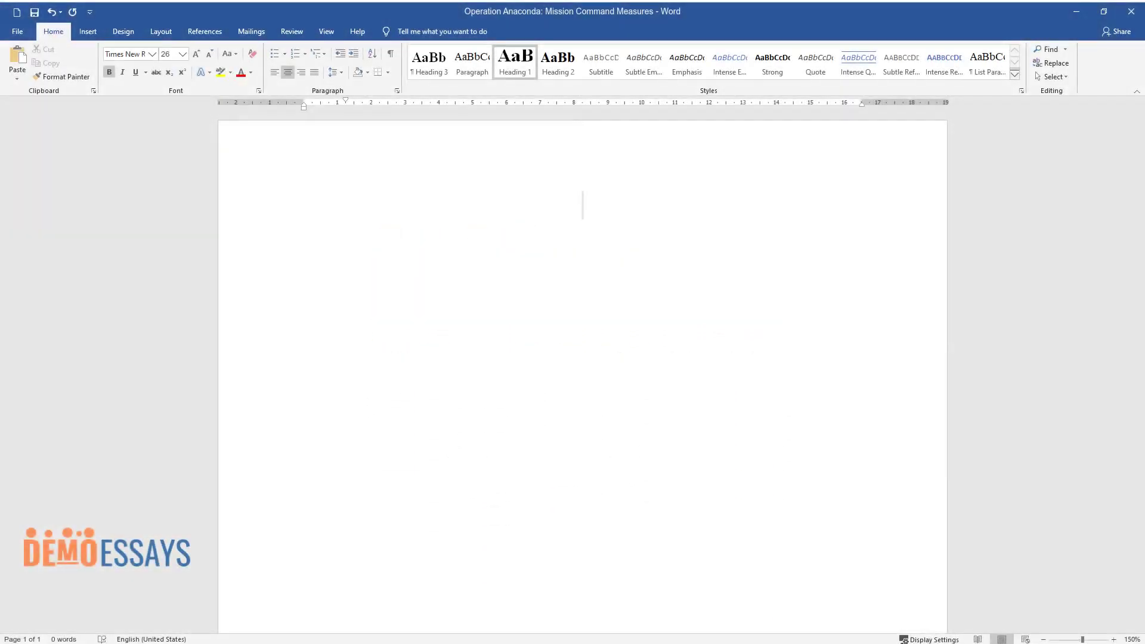
# - Type the title 'Operation Anaconda: Mission Command Measures' in bold, centred 26-point Times New Roman
pyautogui.write('Operation A')
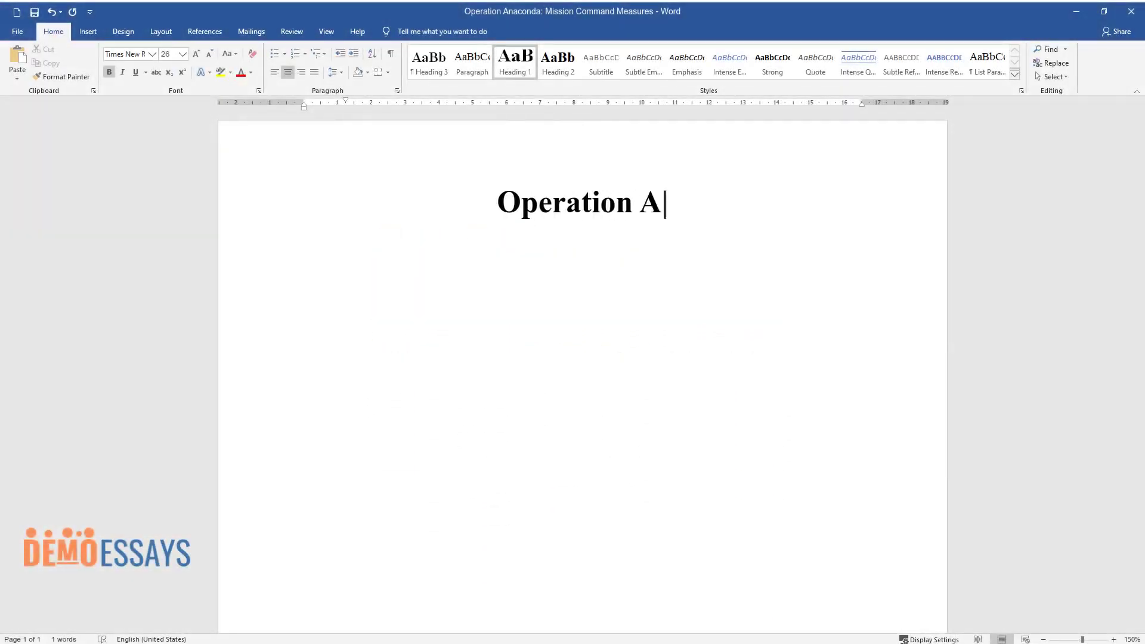
pyautogui.write('naconda: Mission Command Measures')
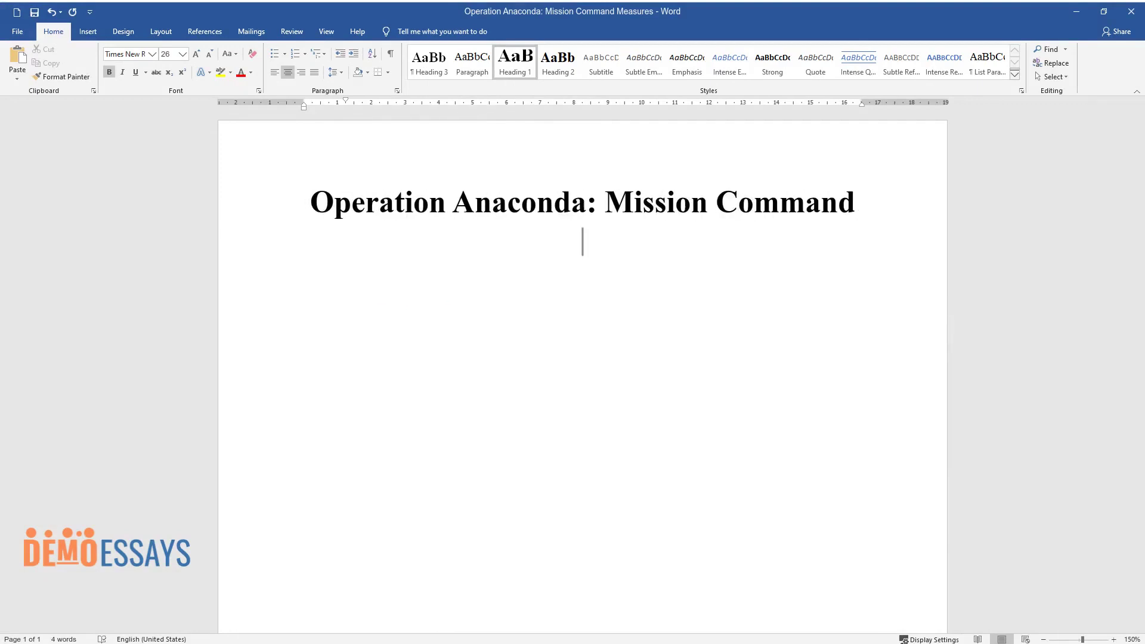
# - Below the title, write the introductory paragraph beginning 'It is important to note that mission command…'
pyautogui.press('Return')
pyautogui.write('I')
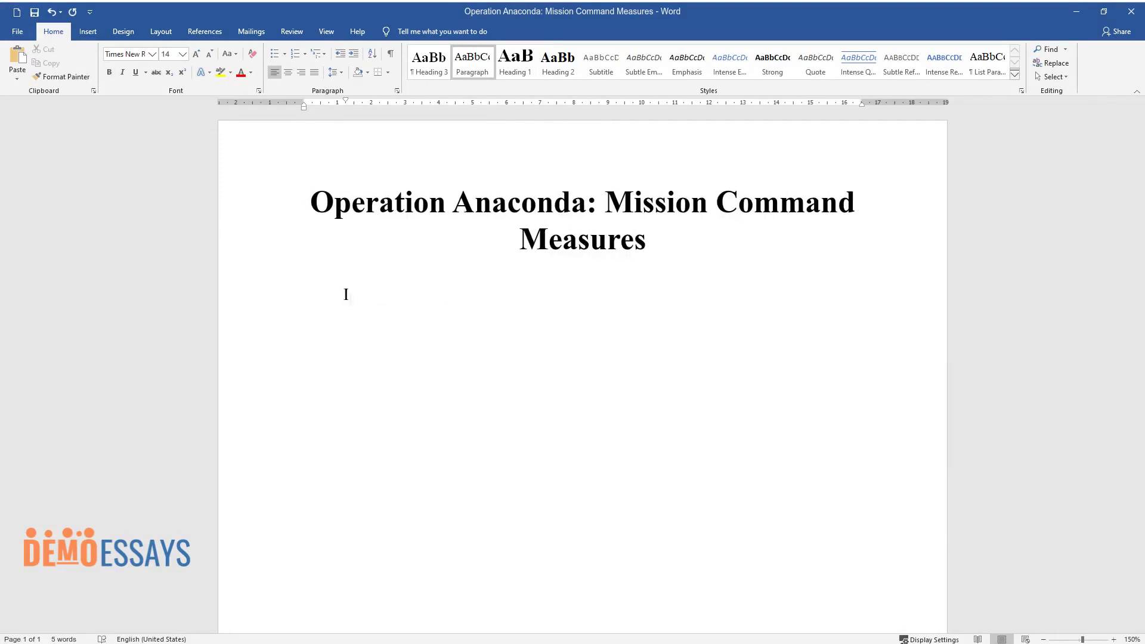
pyautogui.write('t is important to note that mission ')
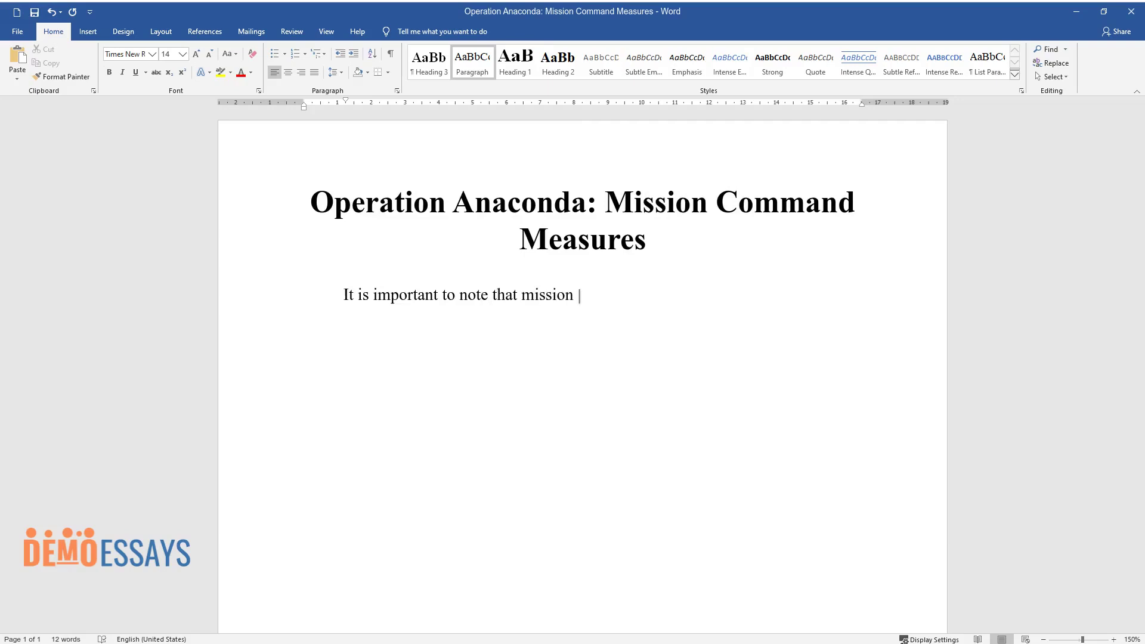
pyautogui.write('command is a critical military opera')
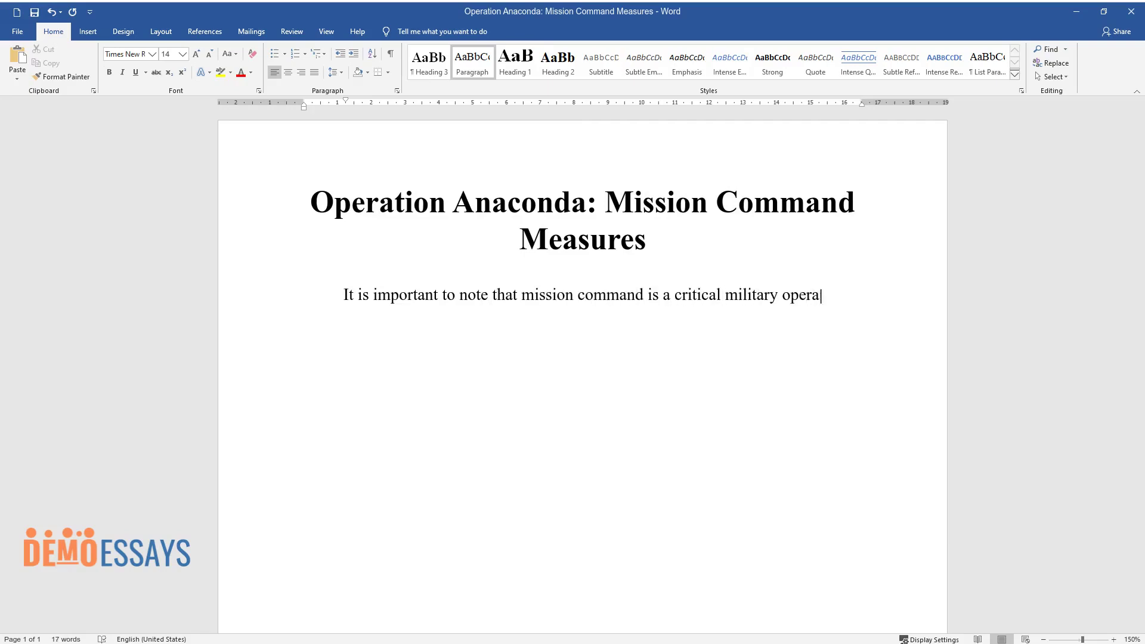
pyautogui.write('tions framework with a spec')
pyautogui.write('ialized ')
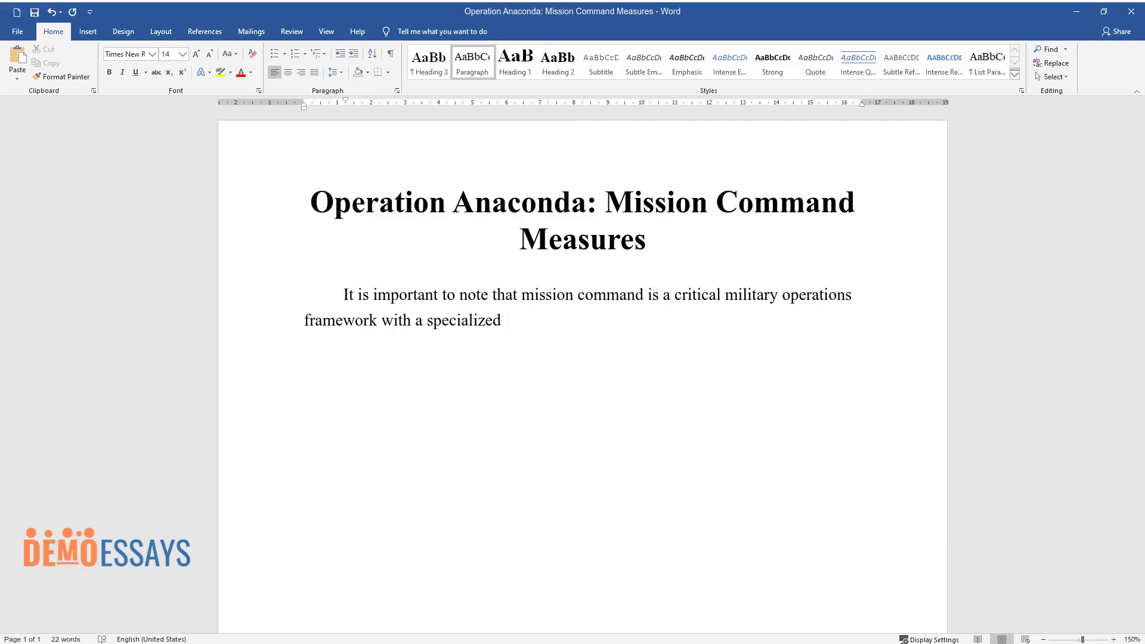
pyautogui.write('purpose of decentralization. The emp')
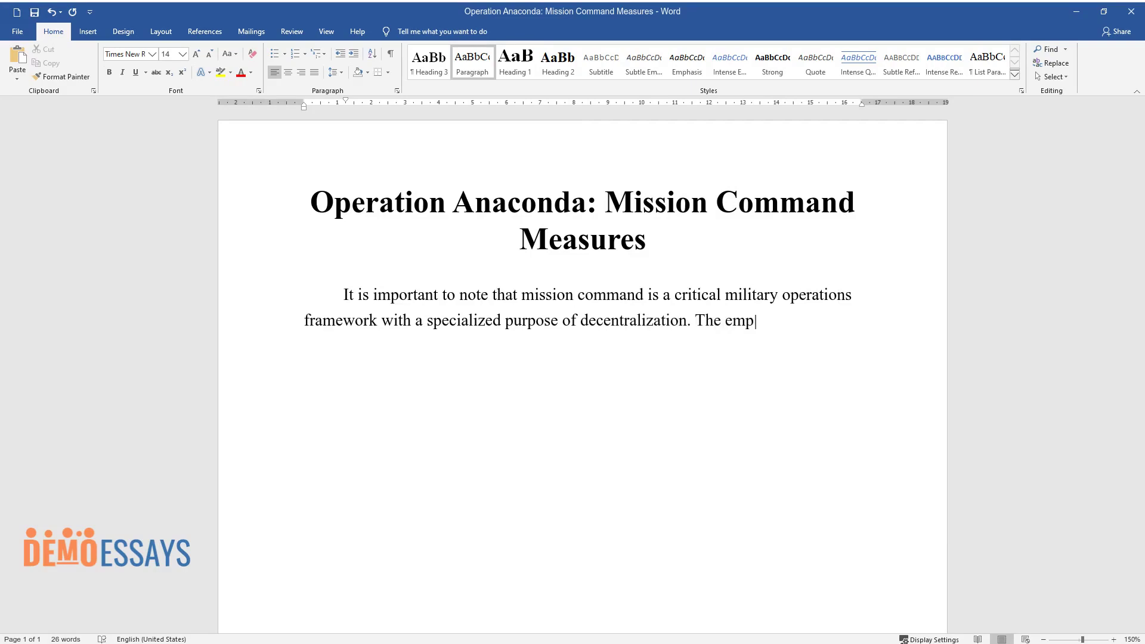
pyautogui.write('hasis of the given analysis')
pyautogui.write(' will pri')
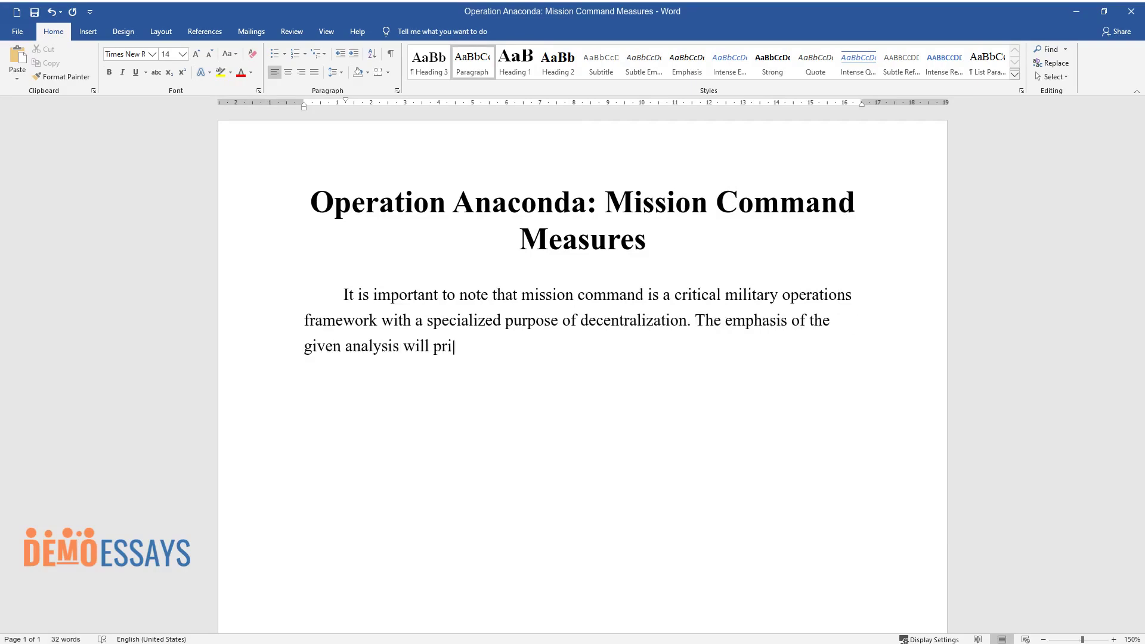
pyautogui.write('marily focus on the intricacies and ')
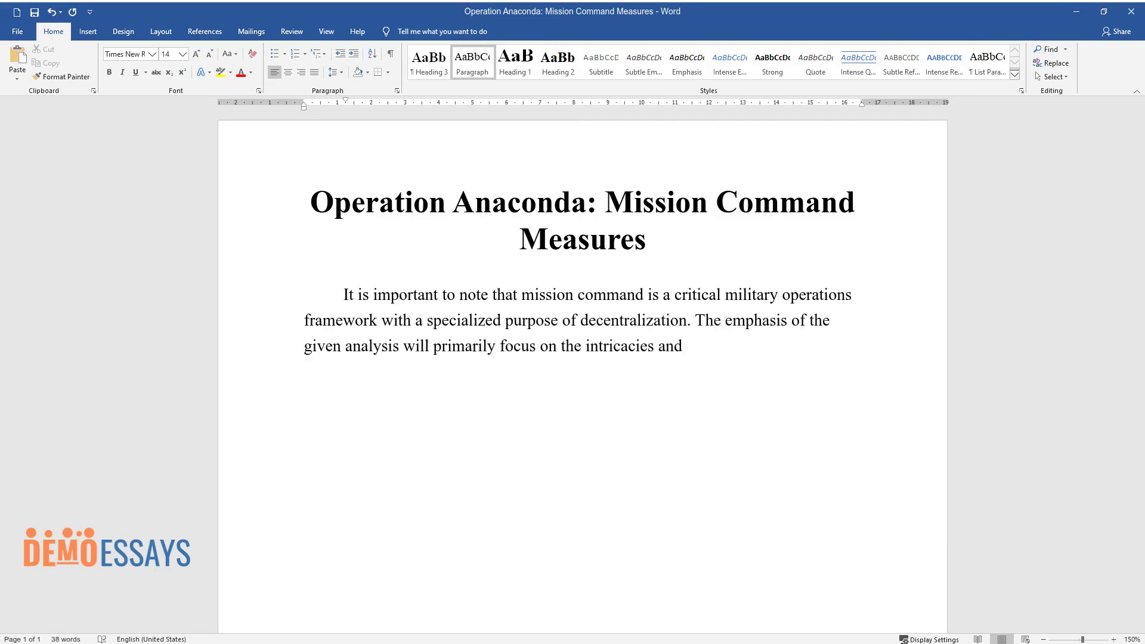
pyautogui.write('multifaceted elements of mission co')
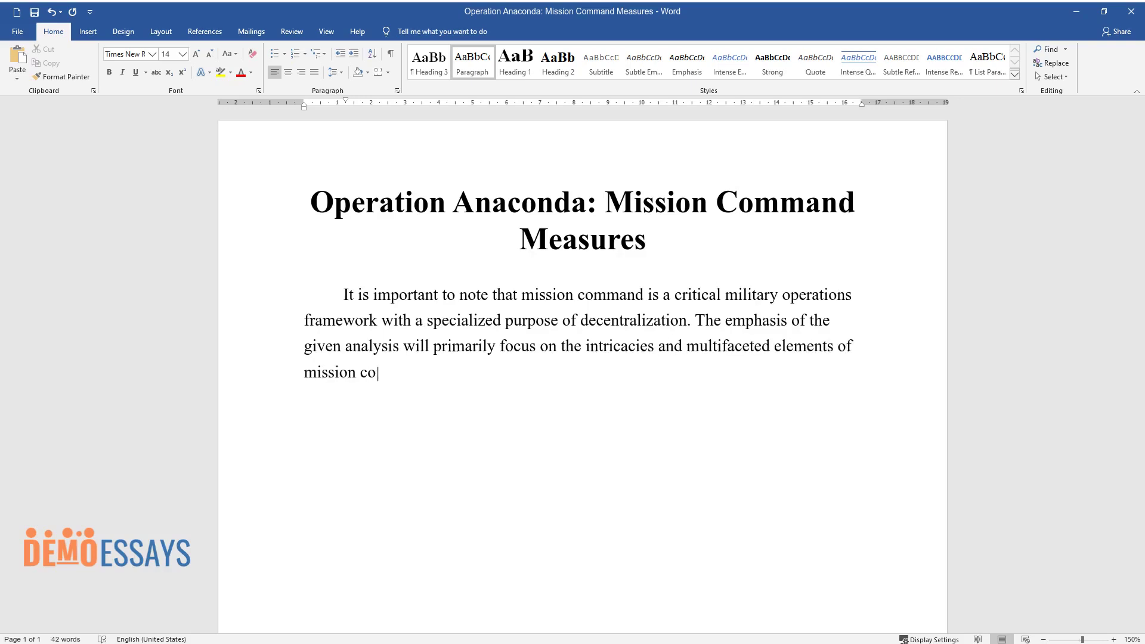
pyautogui.write('mmand measures with an emphasis on Operation Anaconda as a prime example and illustration.')
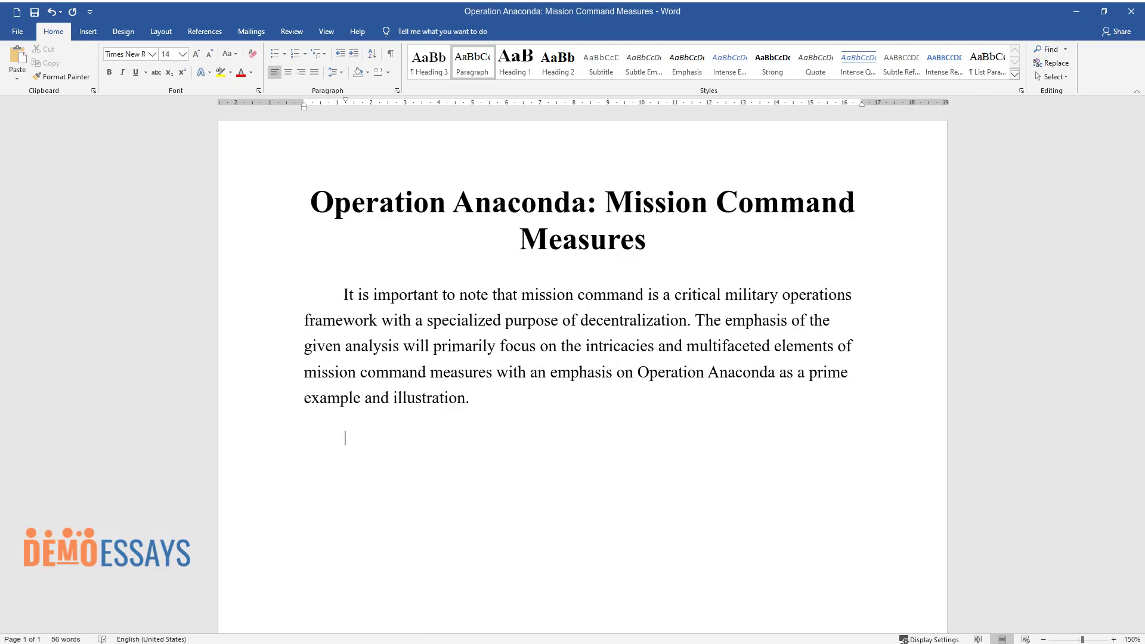
pyautogui.write('n command is a un')
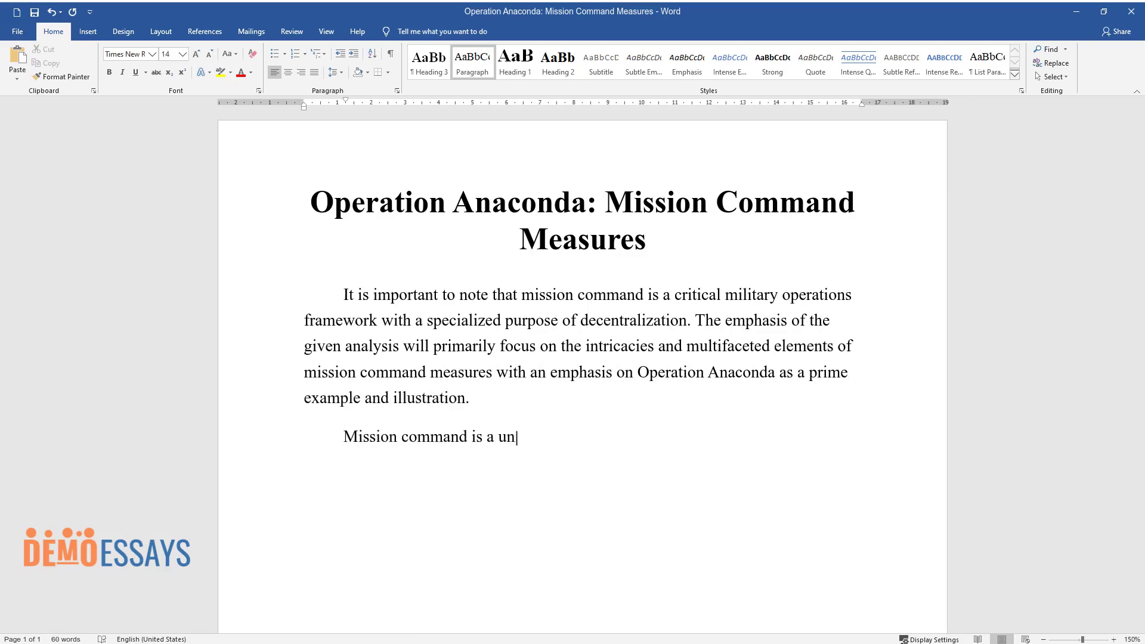
pyautogui.write('ique tactical approach within a c')
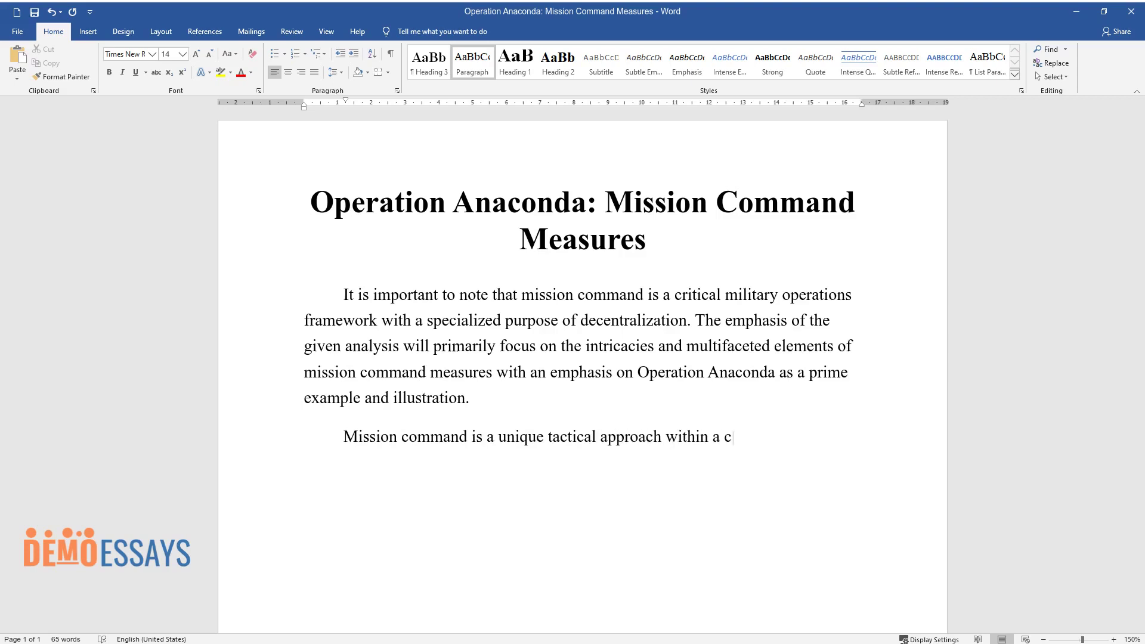
pyautogui.write('ommand philosophy. It can be defin')
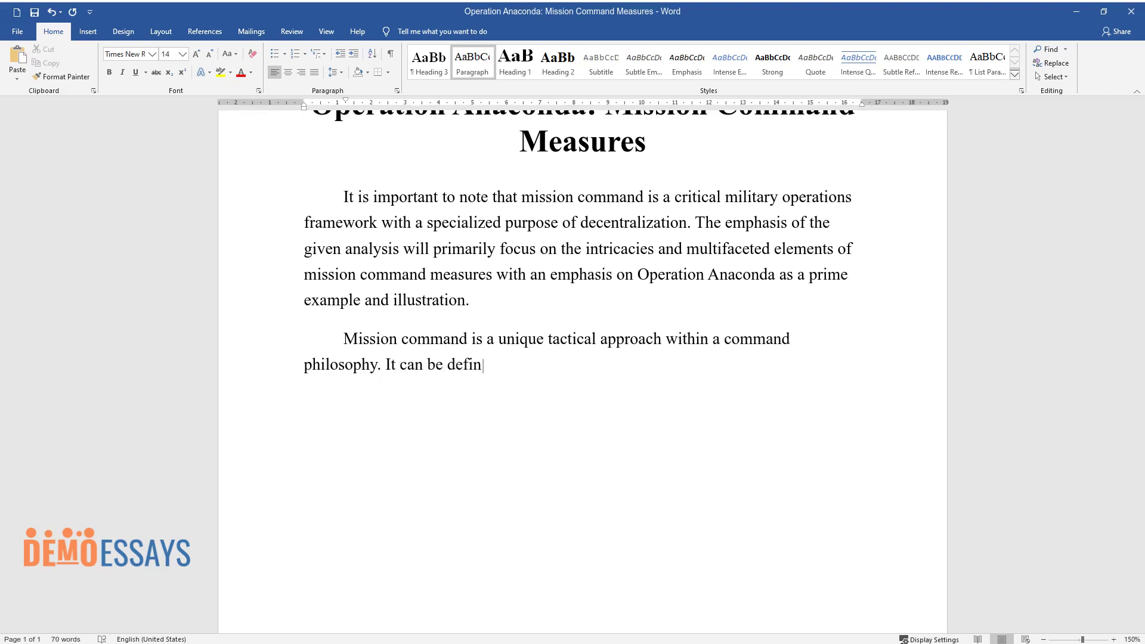
pyautogui.write('ed as the conduct of military oper')
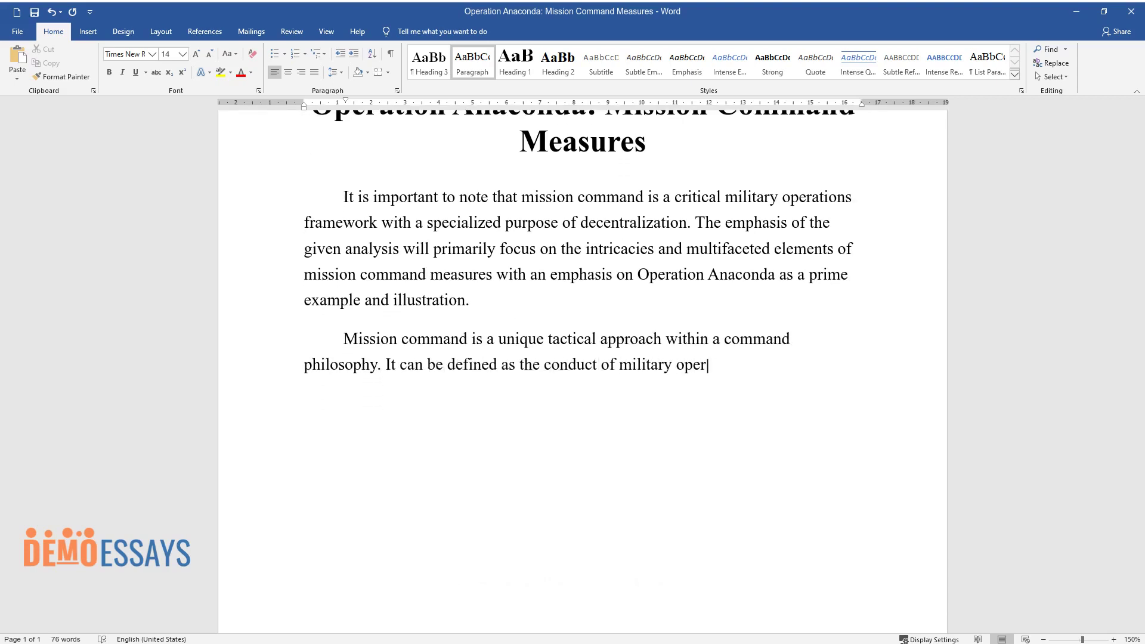
pyautogui.write('ations through decentralized execu')
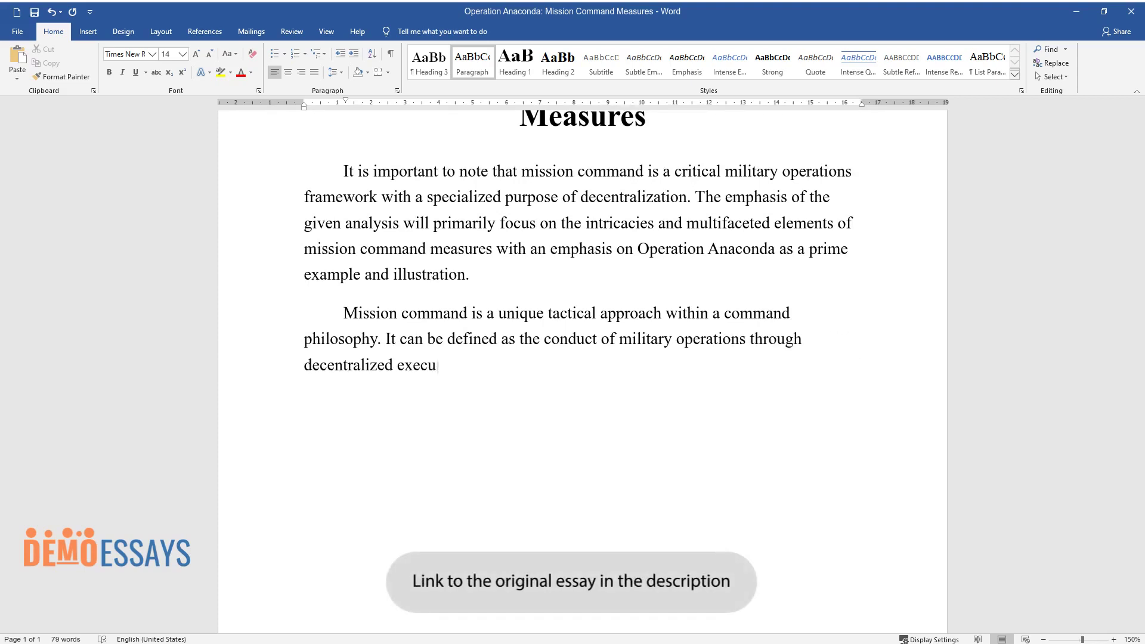
pyautogui.write('tion based on mission-type orders.')
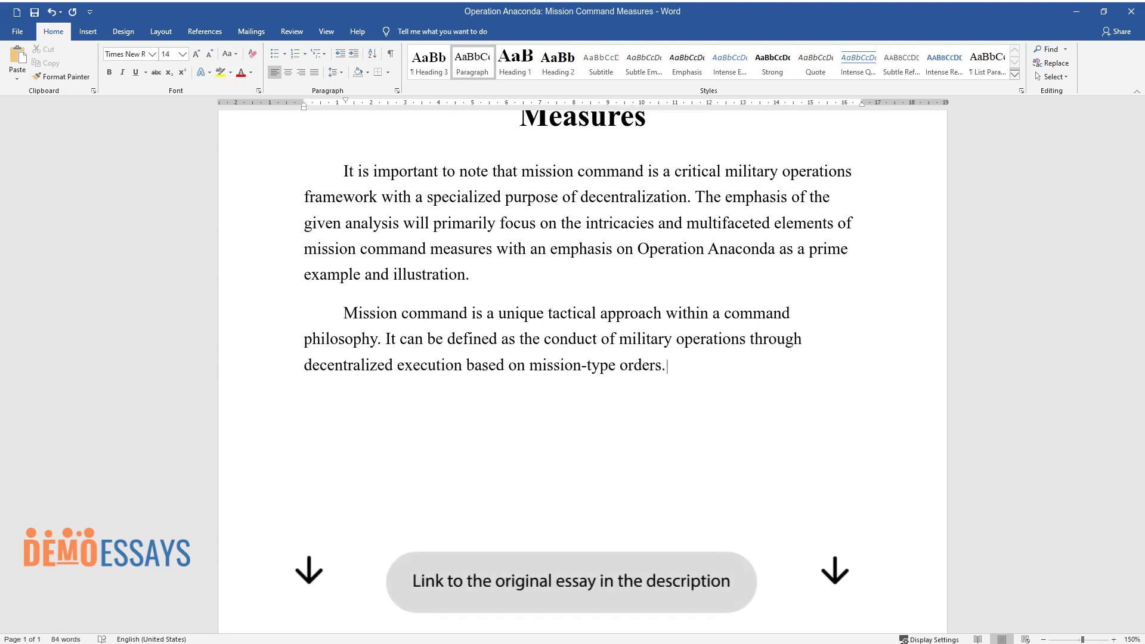
pyautogui.write(' In other words, the fundamental b')
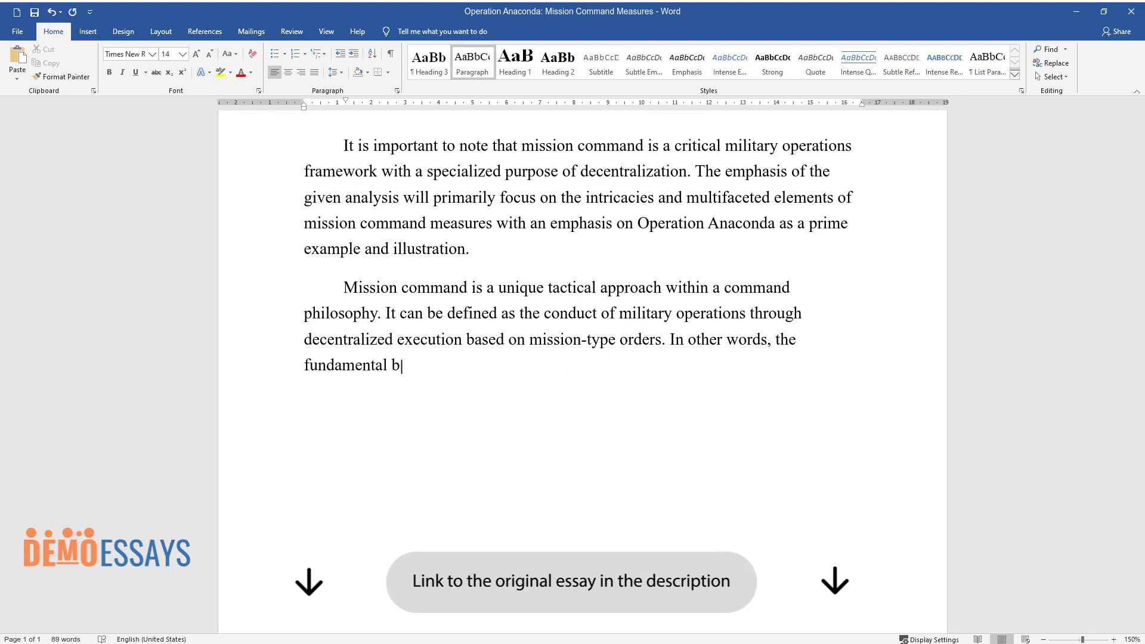
pyautogui.write('asis of mission command is to oper')
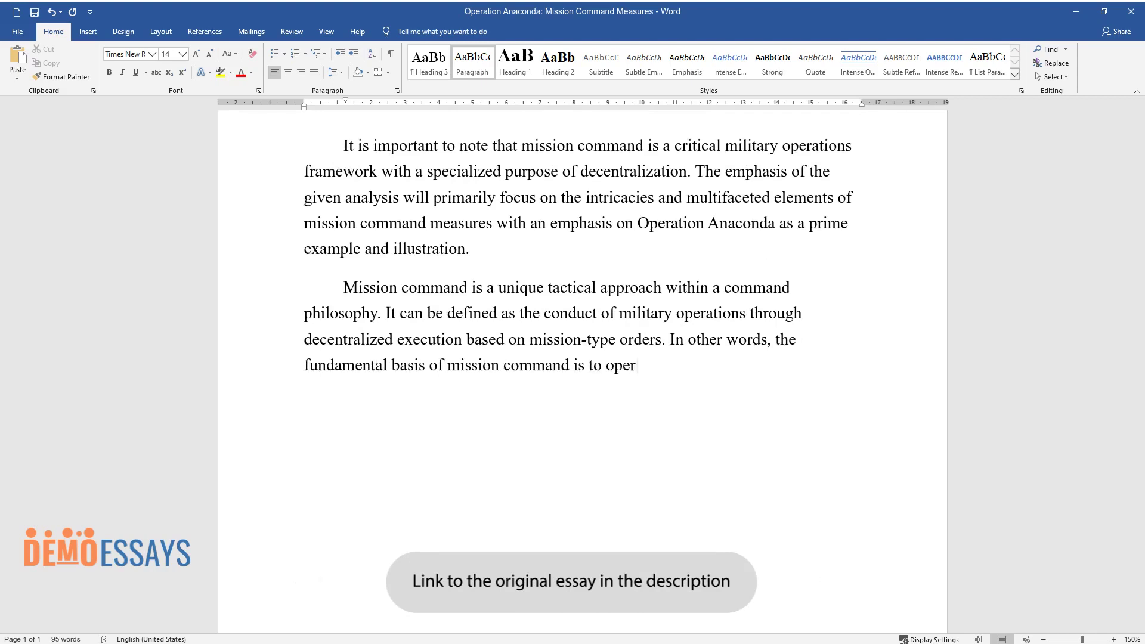
pyautogui.write('ate military processes on a missio')
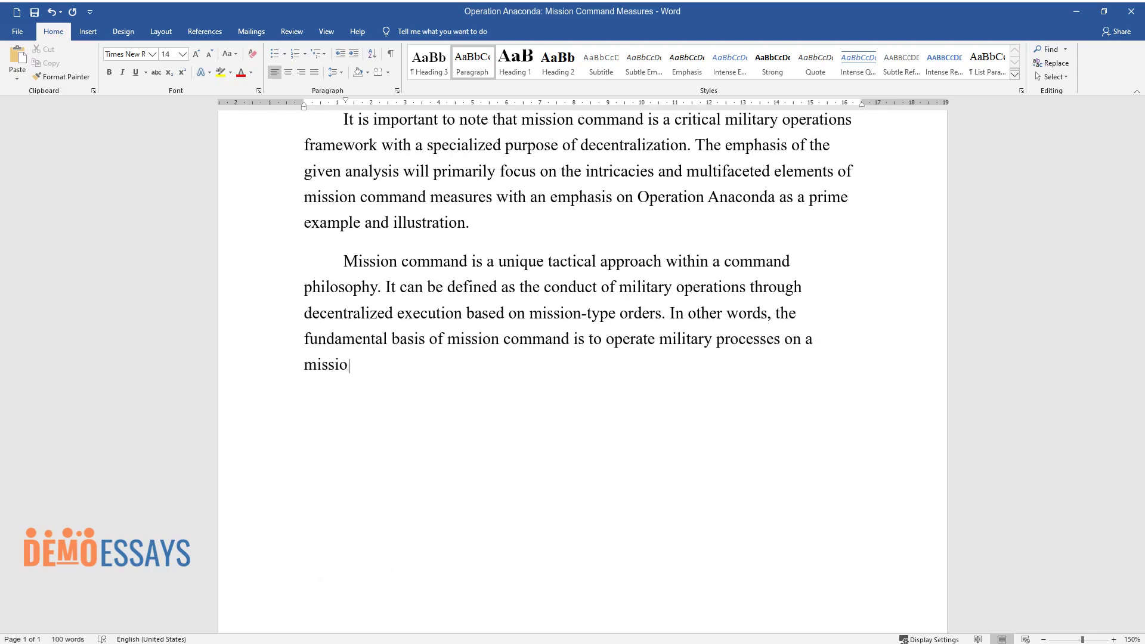
pyautogui.write('n-type structure with less relianc')
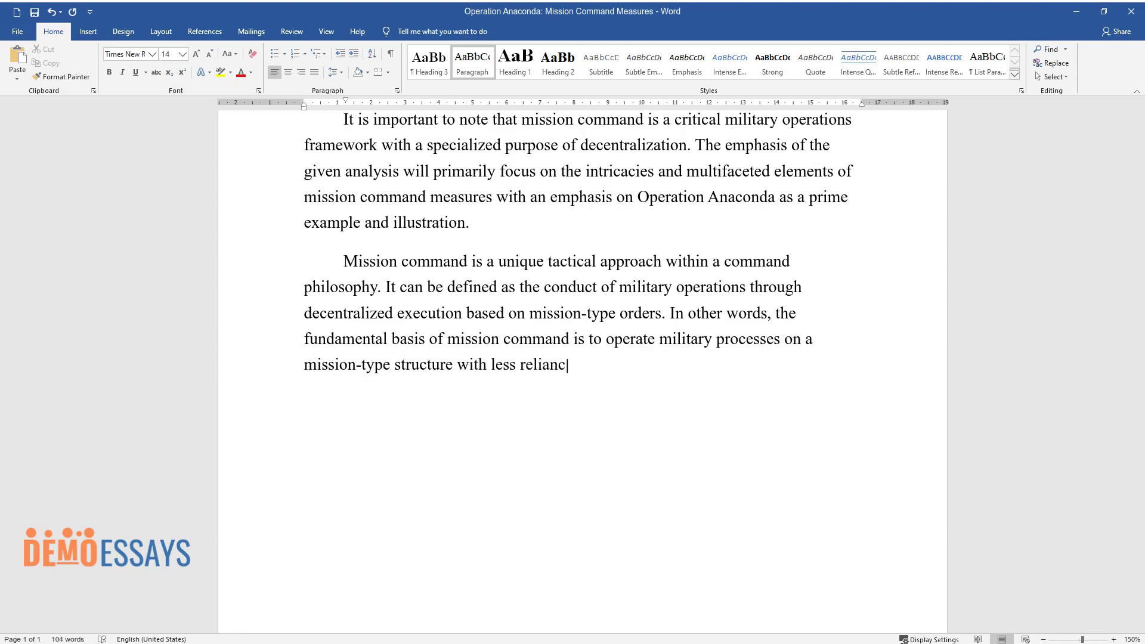
pyautogui.write('e on the centralized authority. It')
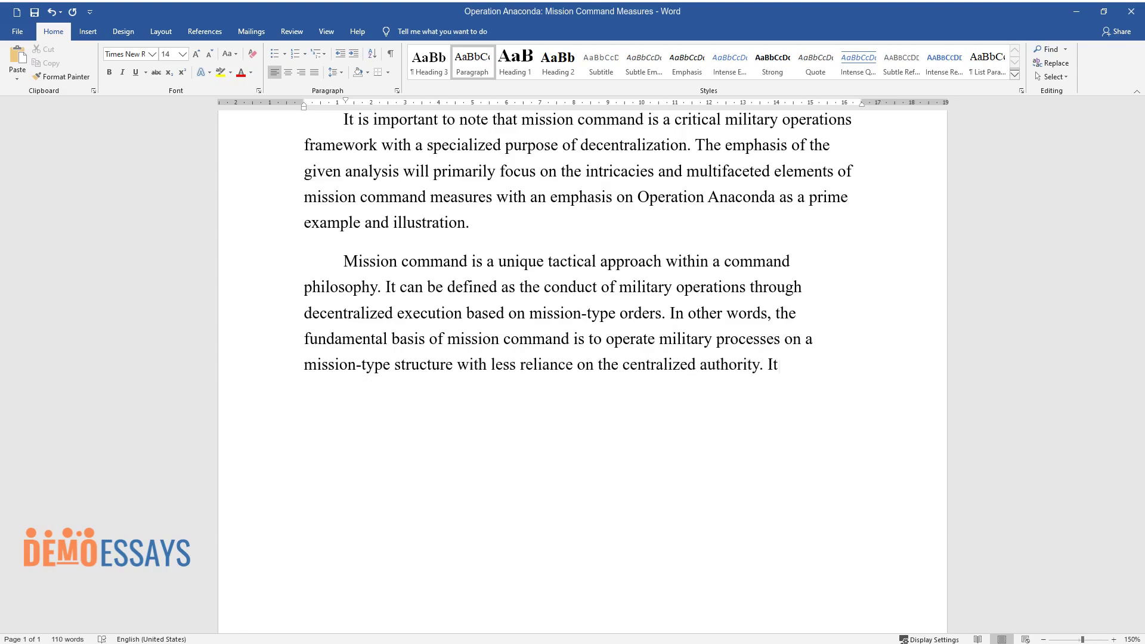
pyautogui.write(' is stated that “mission command exploits')
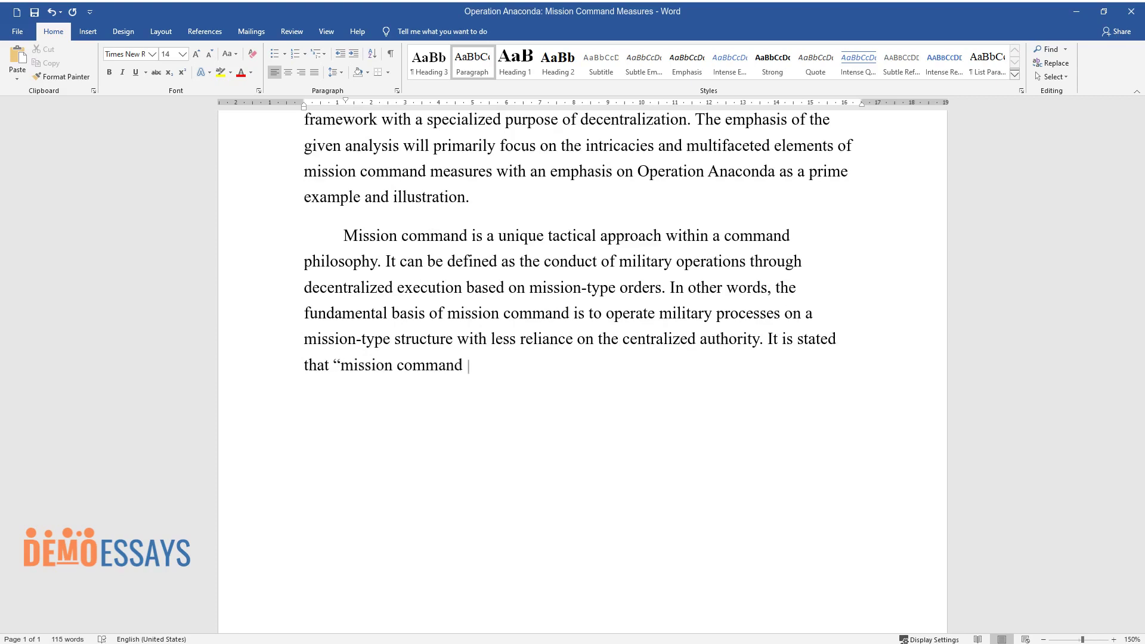
pyautogui.write(' the human element…, empha')
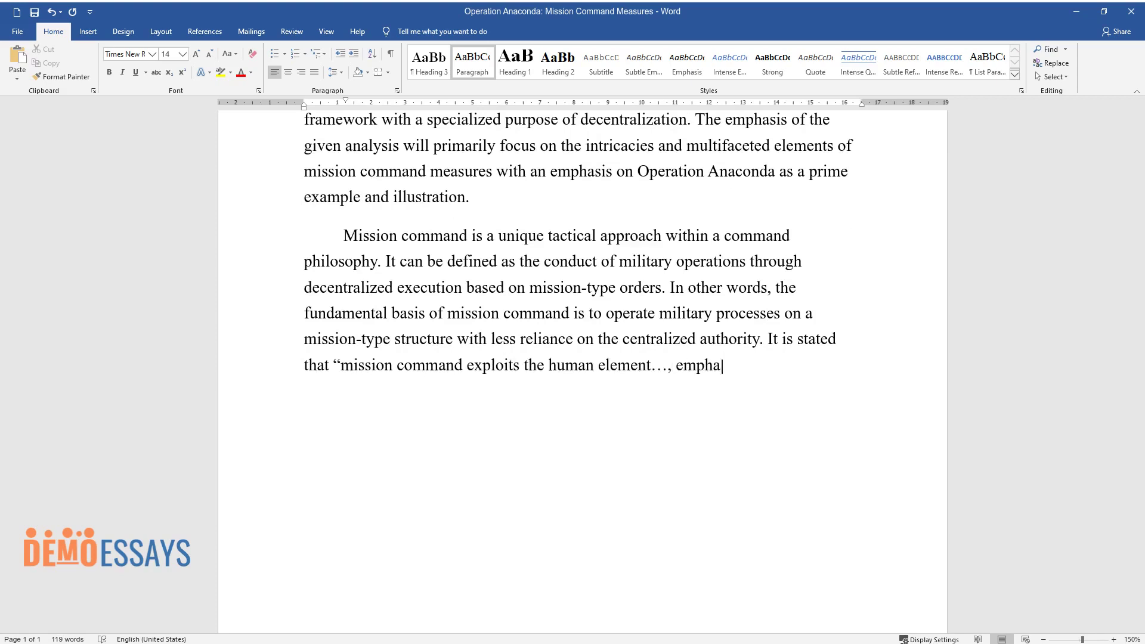
pyautogui.write('sizing trust, force of will, initiative, judgment, and creativity.” ')
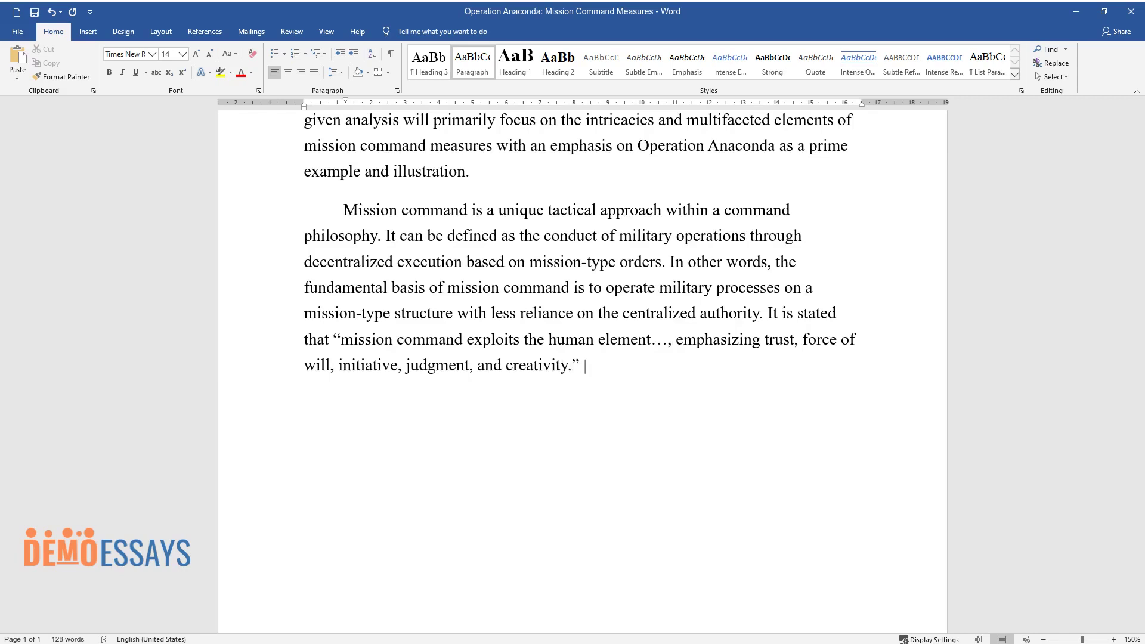
pyautogui.write('Thus, the role of these factors is')
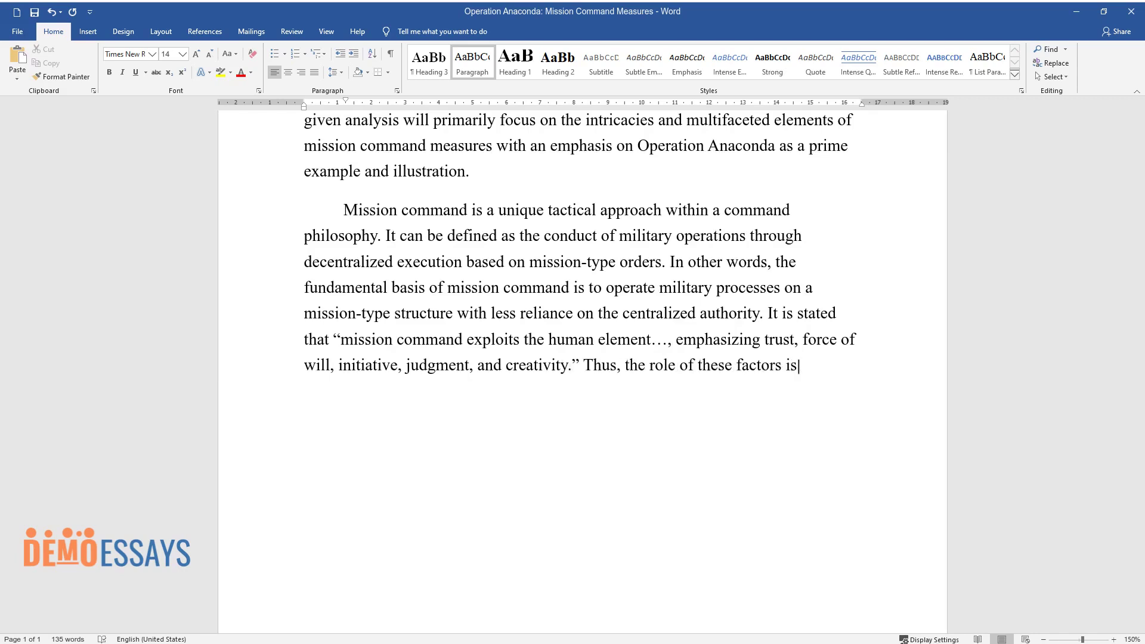
pyautogui.write(' of paramount imp')
pyautogui.write('ortance for opera')
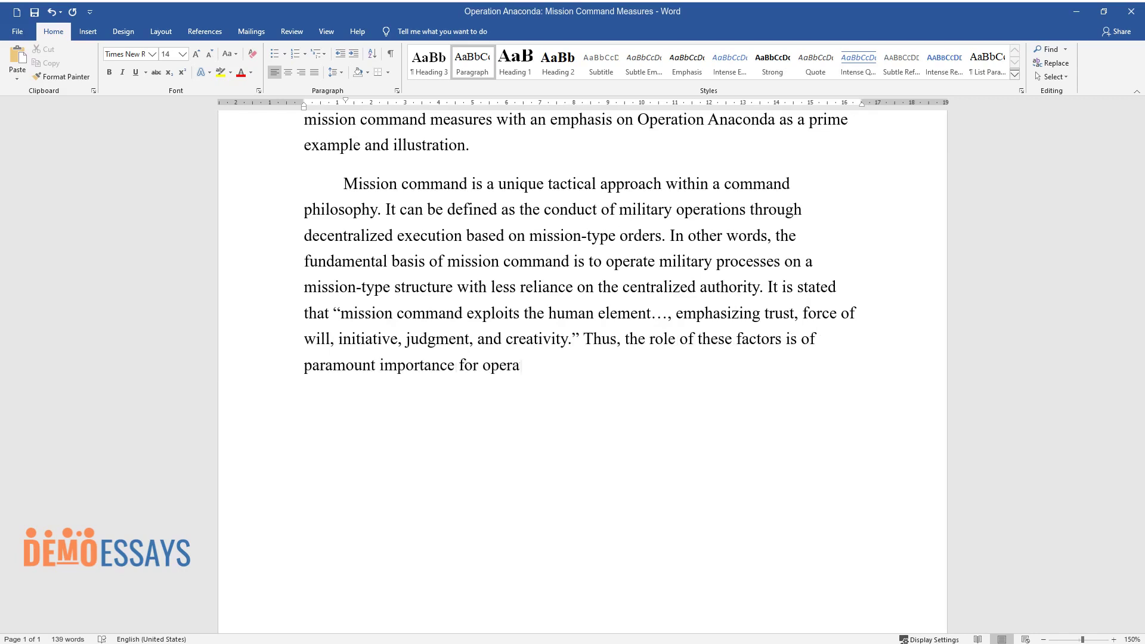
pyautogui.write('tional effectiveness and efficienc')
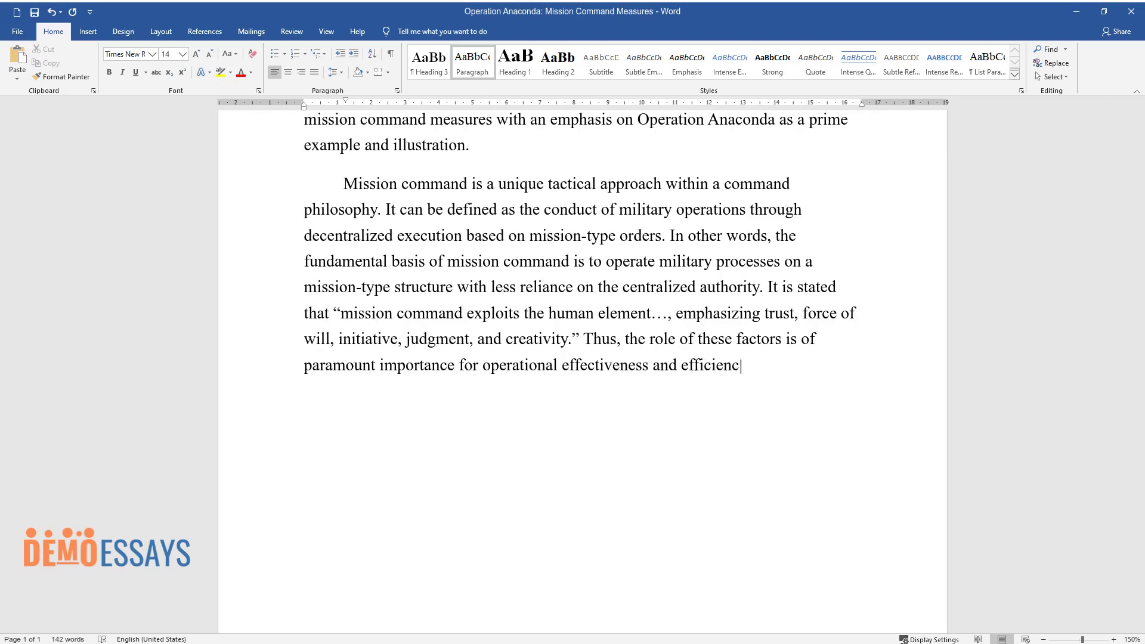
pyautogui.write('y. Military experts suggest that ')
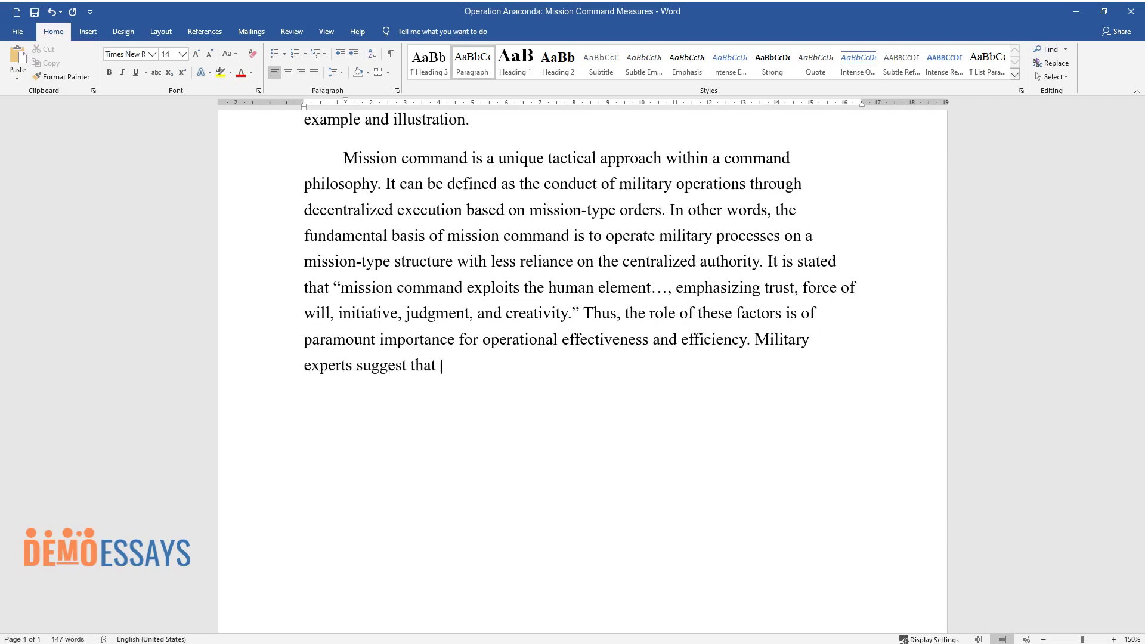
pyautogui.write('“mission command enables speed, ag')
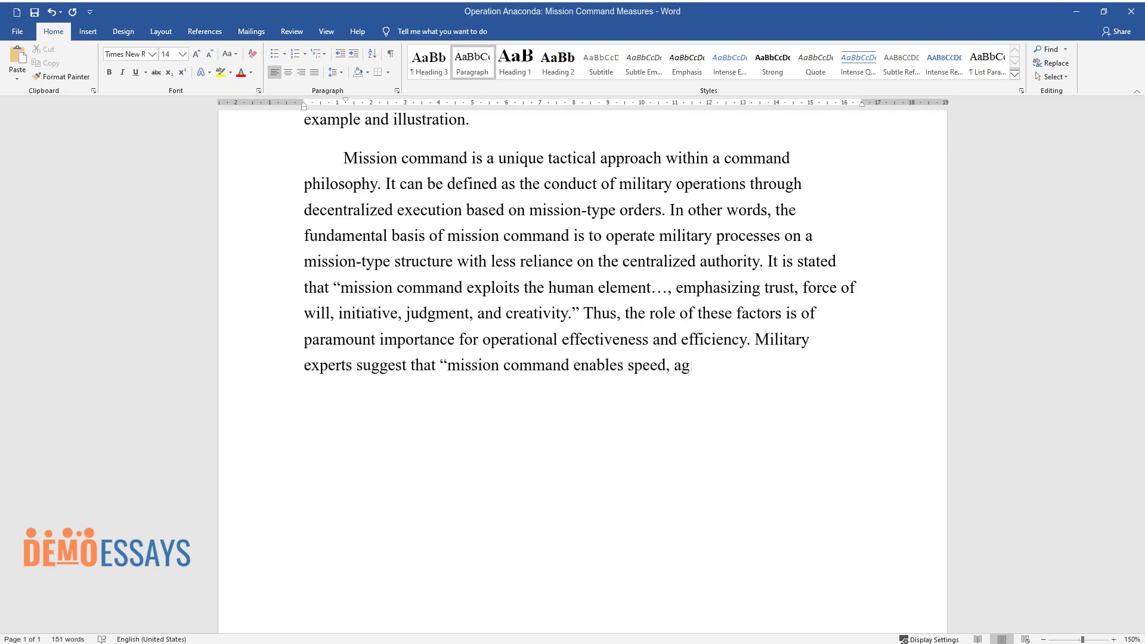
pyautogui.write('ility, and decisiveness at the tact')
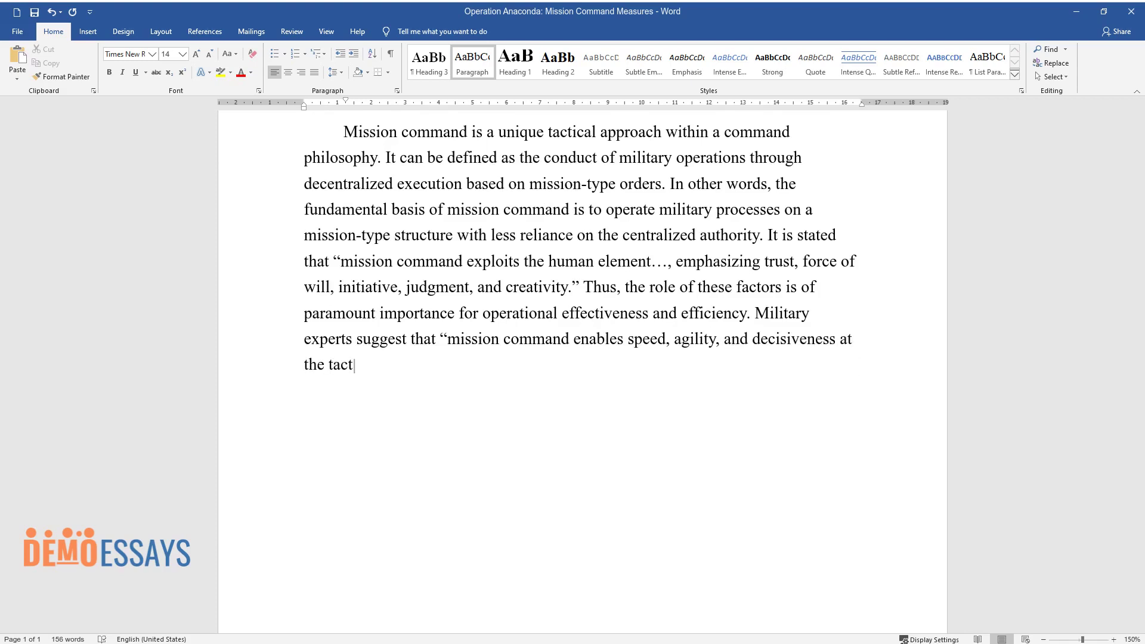
pyautogui.write('ical level while providing the ne')
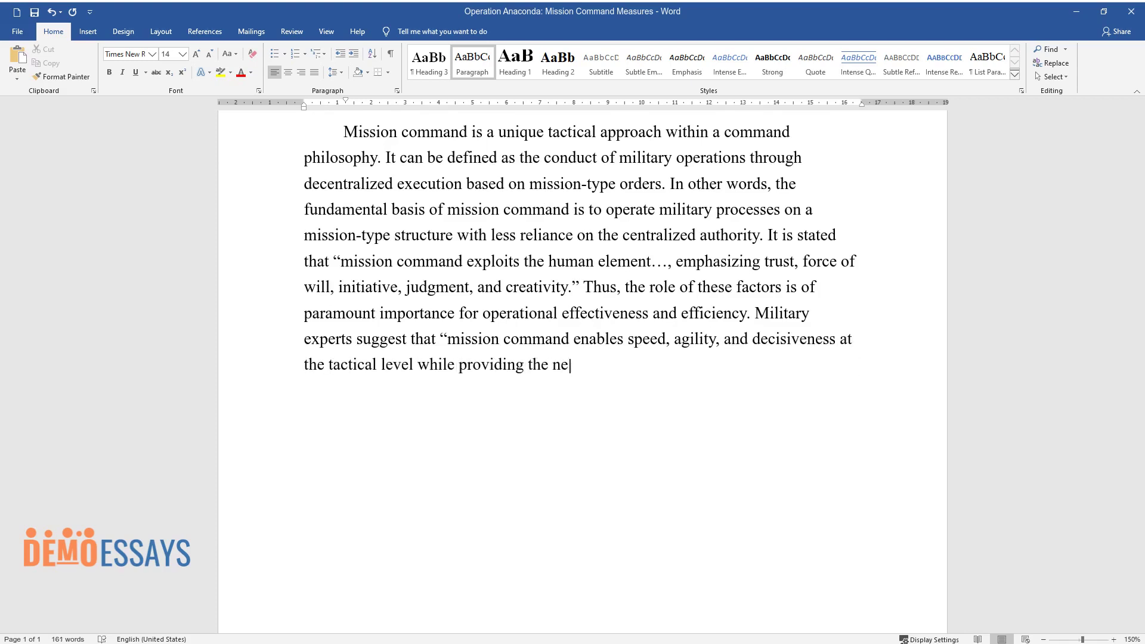
pyautogui.write('cessary decision space at the high')
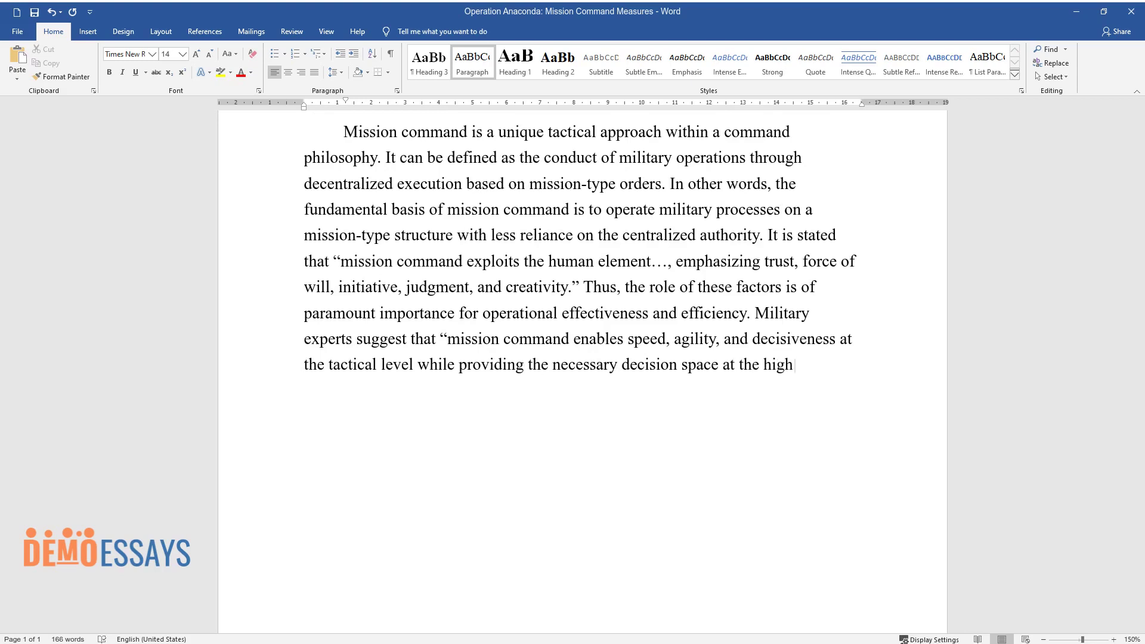
pyautogui.write('er level for the up and out engage')
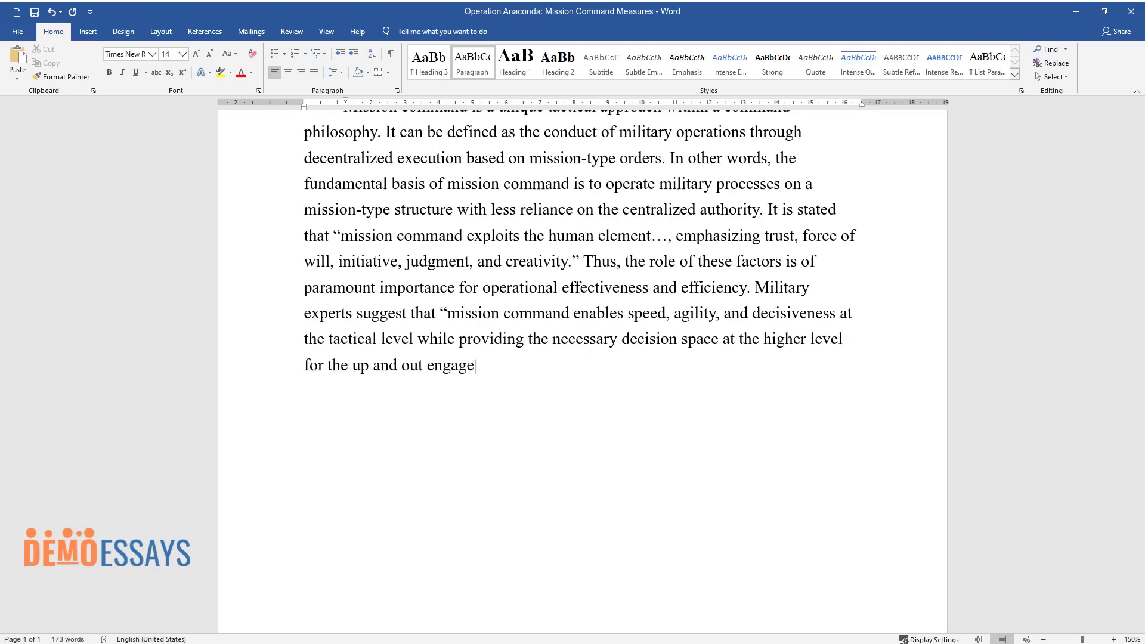
pyautogui.write('ments to anticipate and set condit')
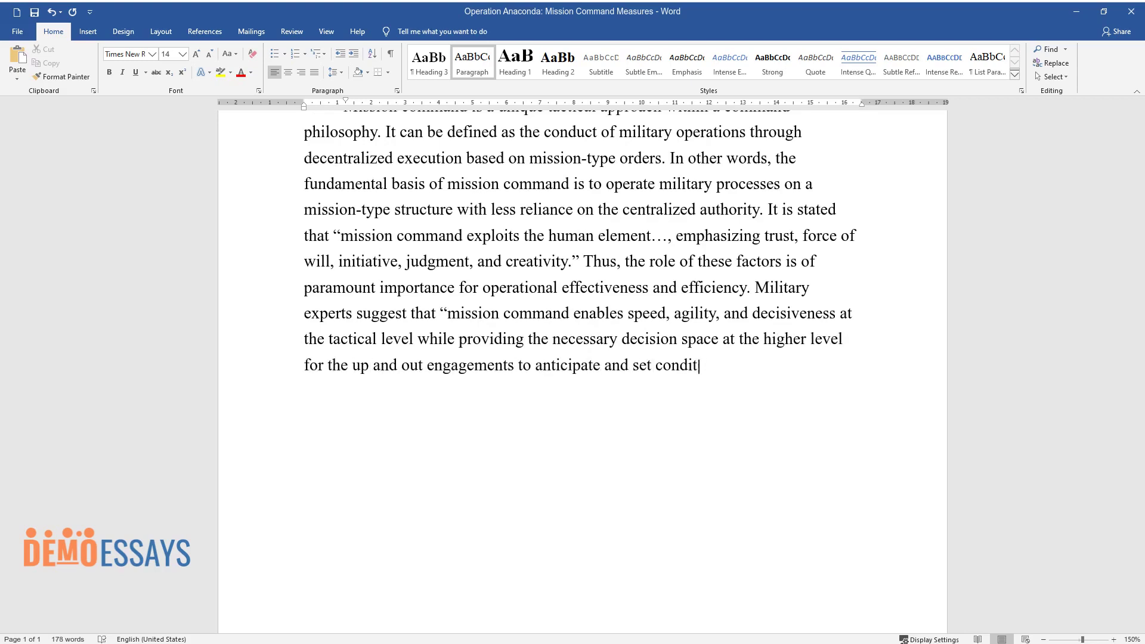
pyautogui.write('ions.” Therefore, the given tactic')
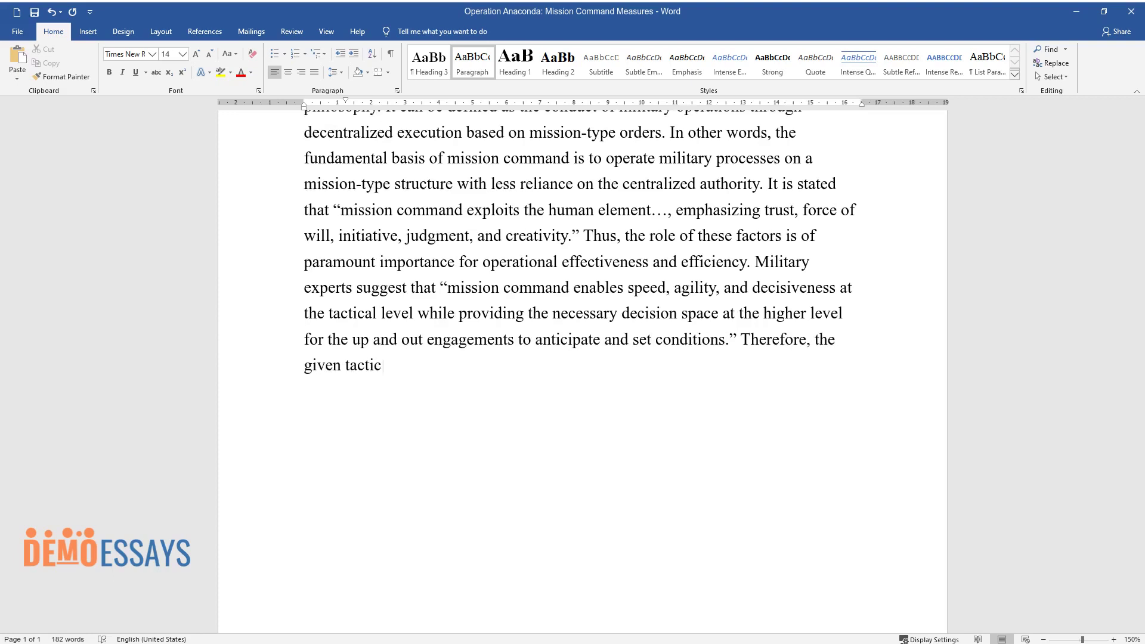
pyautogui.write('al measure combines the advantages')
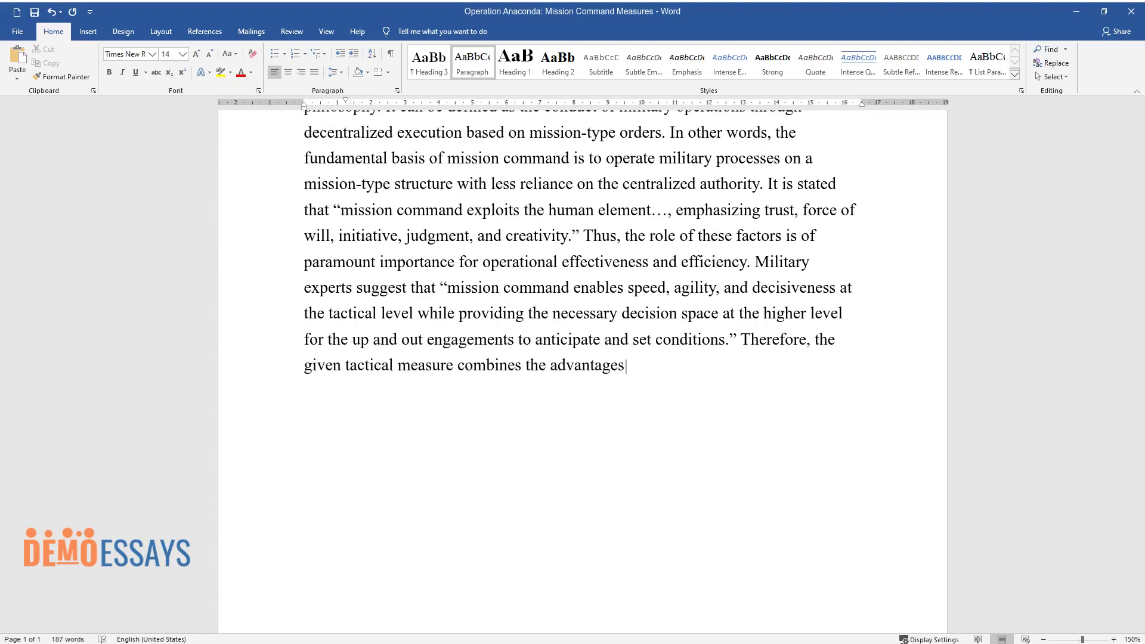
pyautogui.write(' of a quick decision-making process as wel')
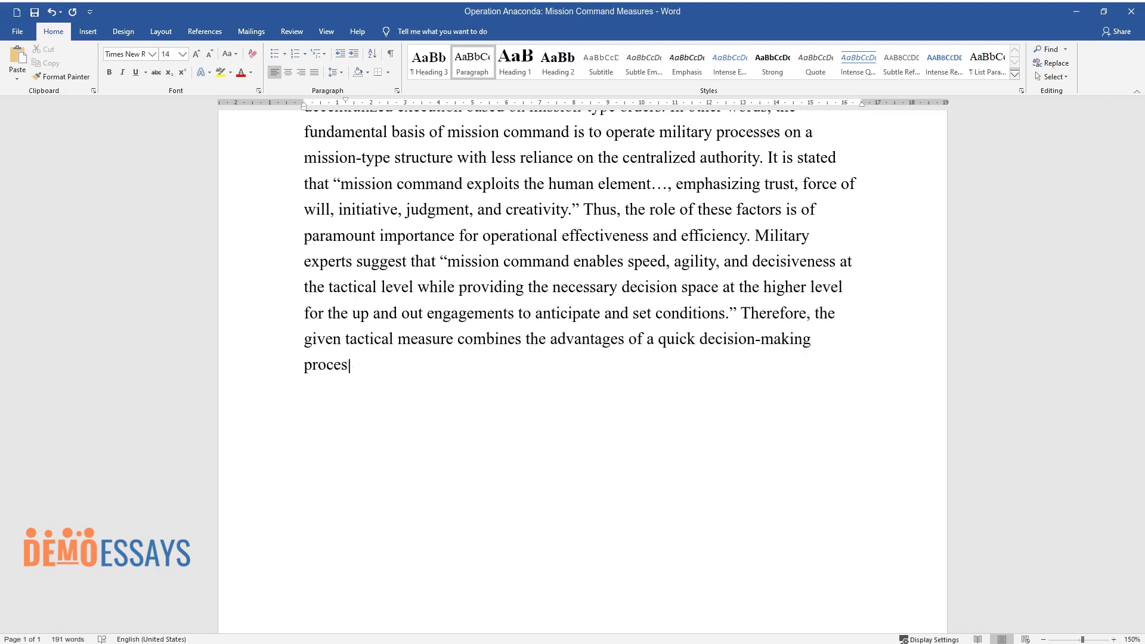
pyautogui.write('l as flexibility and respo')
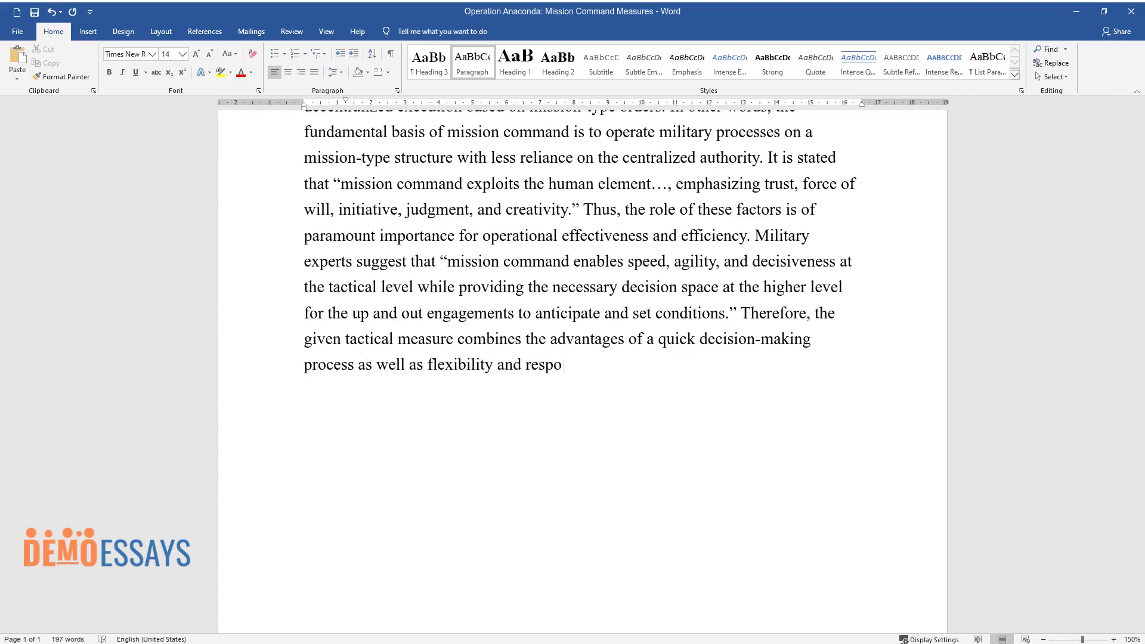
pyautogui.write('nsiveness due to some degree of in')
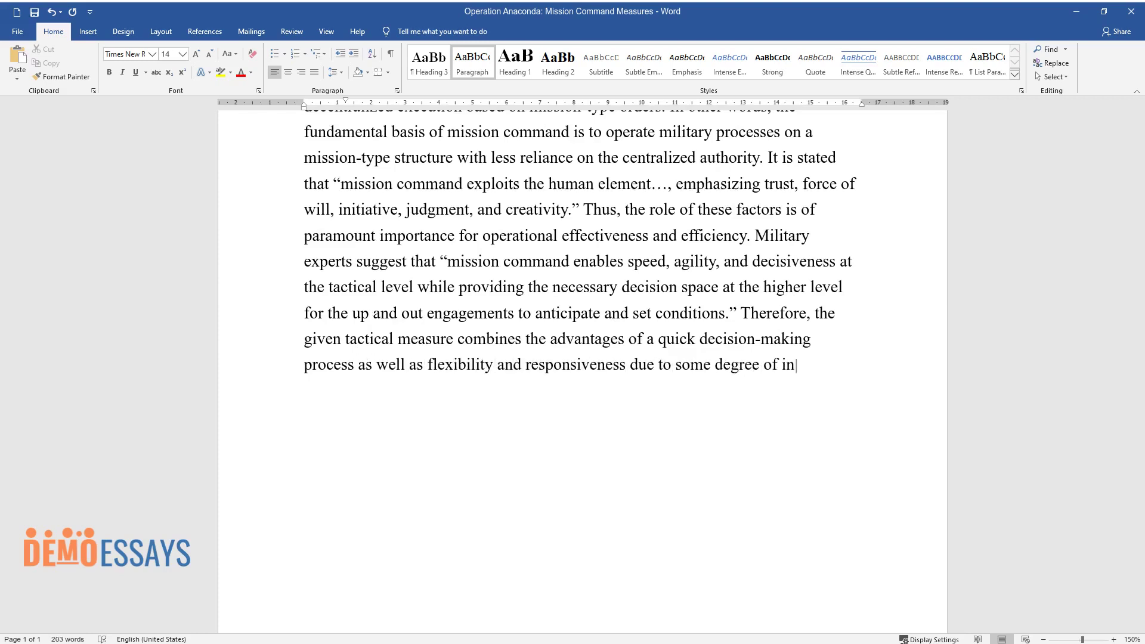
pyautogui.write('dependence of military units.')
# - Add the paragraph 'It should be noted that Operation Anaconda is an ideal illustration…' on the seven principles
pyautogui.press('Return')
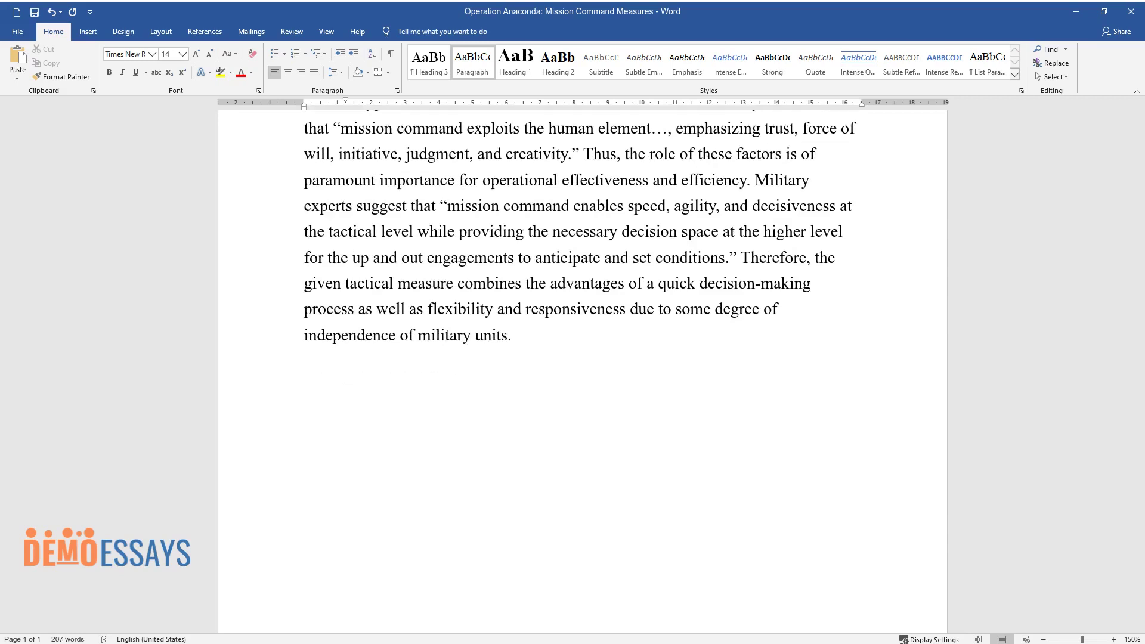
pyautogui.write('It should b')
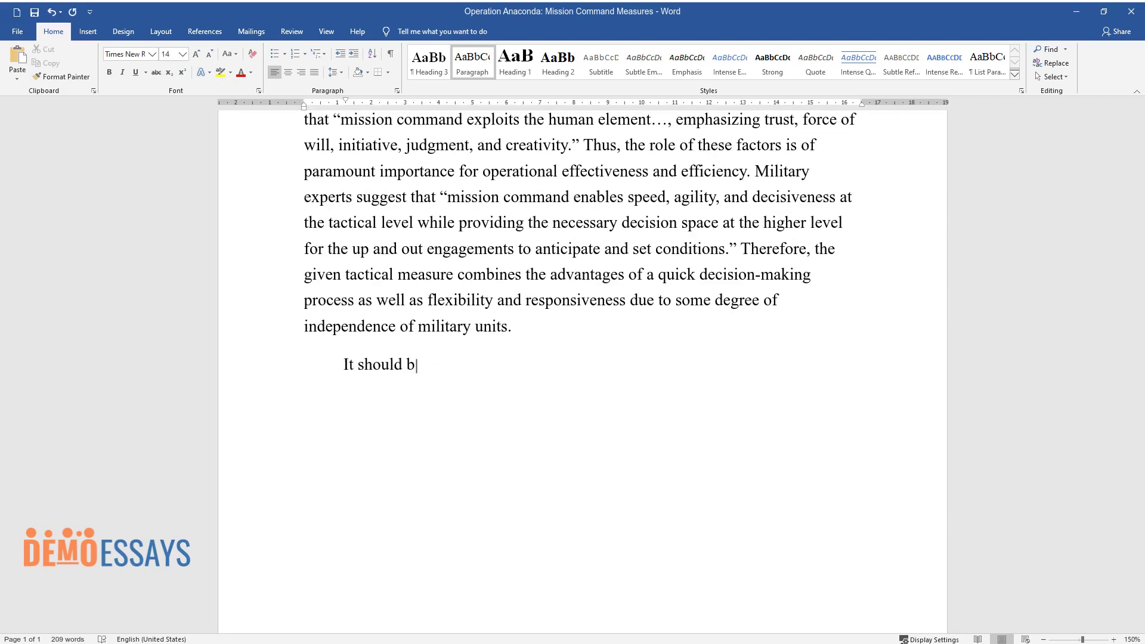
pyautogui.write('e noted that Operation Anaconda is')
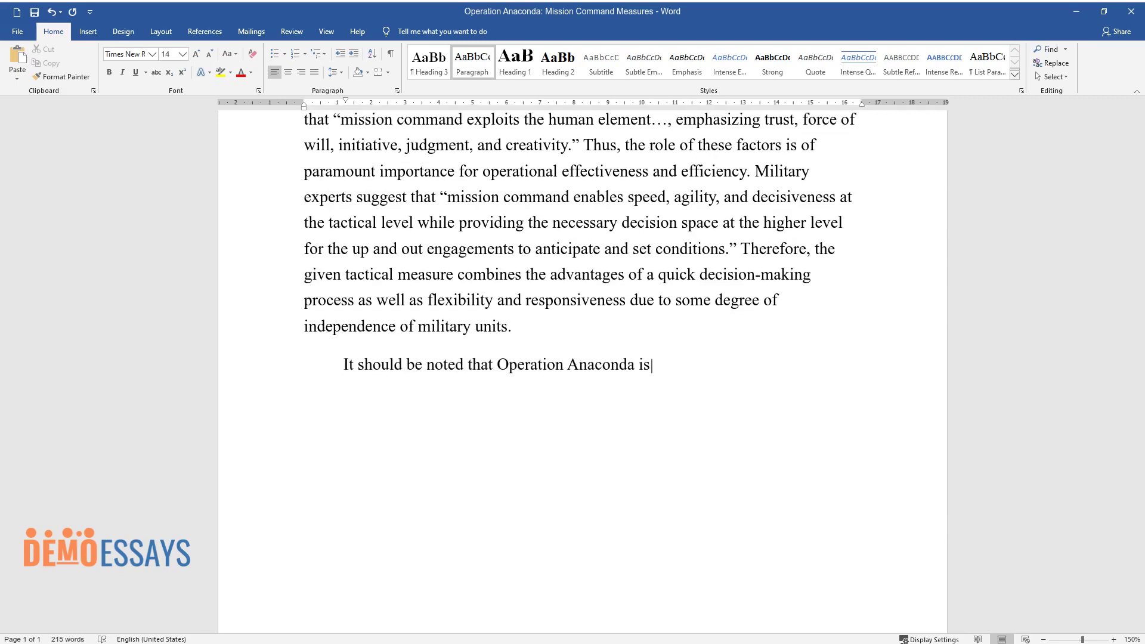
pyautogui.write(' an ideal illustration of the cor')
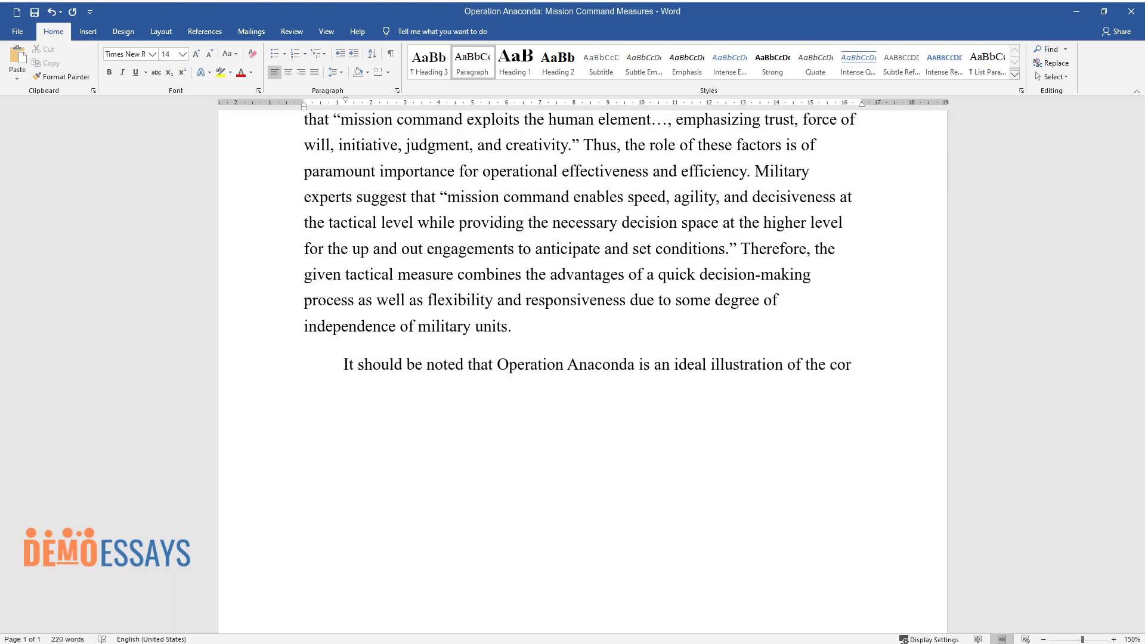
pyautogui.write('e aspects of mission command strat')
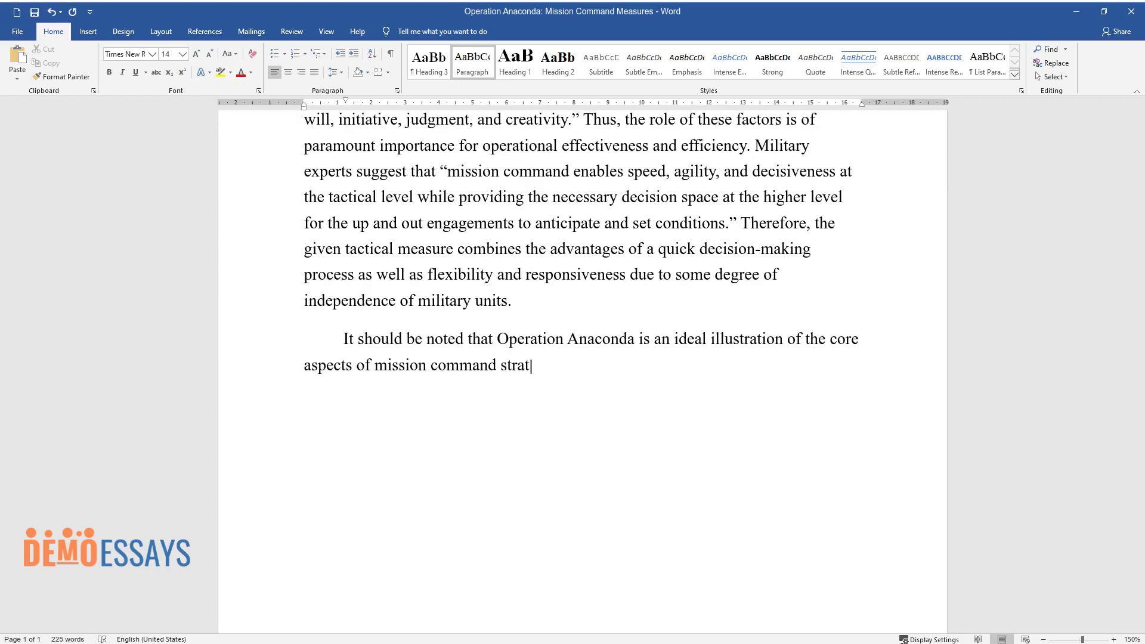
pyautogui.write('egies. It was a military operatio')
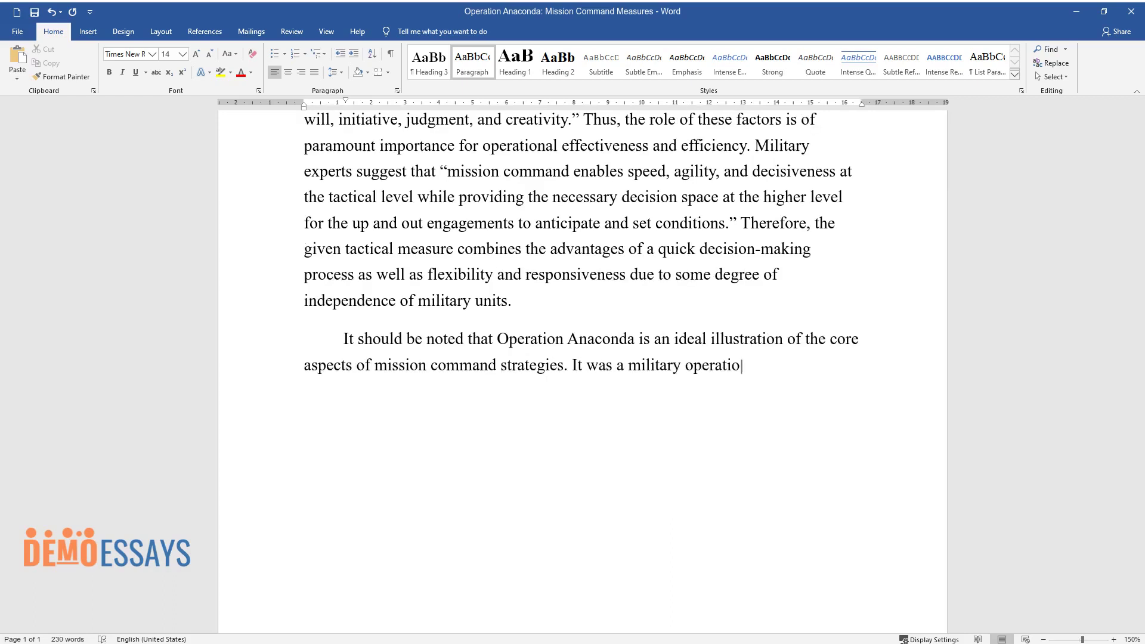
pyautogui.write('n utilized in the early 2000s in')
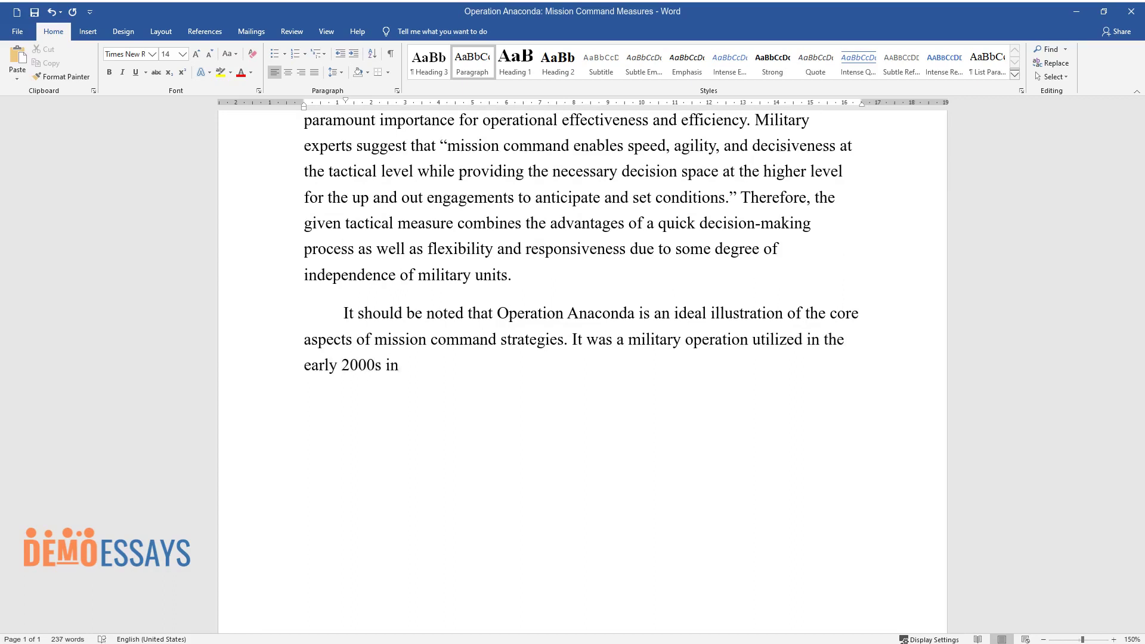
pyautogui.write(' Afghanistan, where US troops and ')
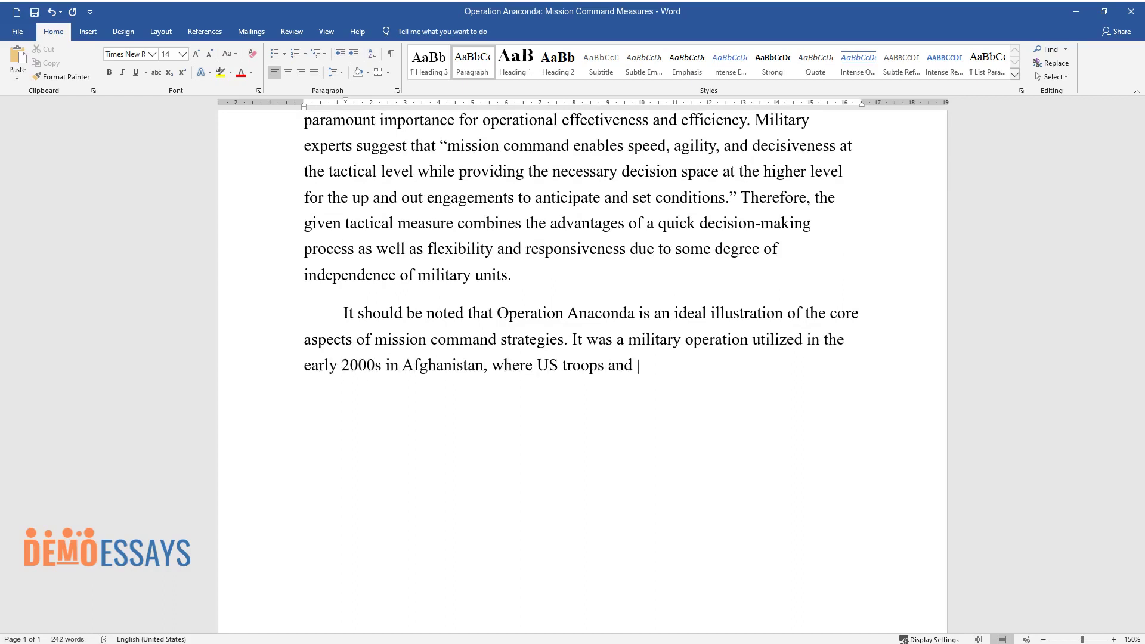
pyautogui.write('pro-government Afghan soldiers fou')
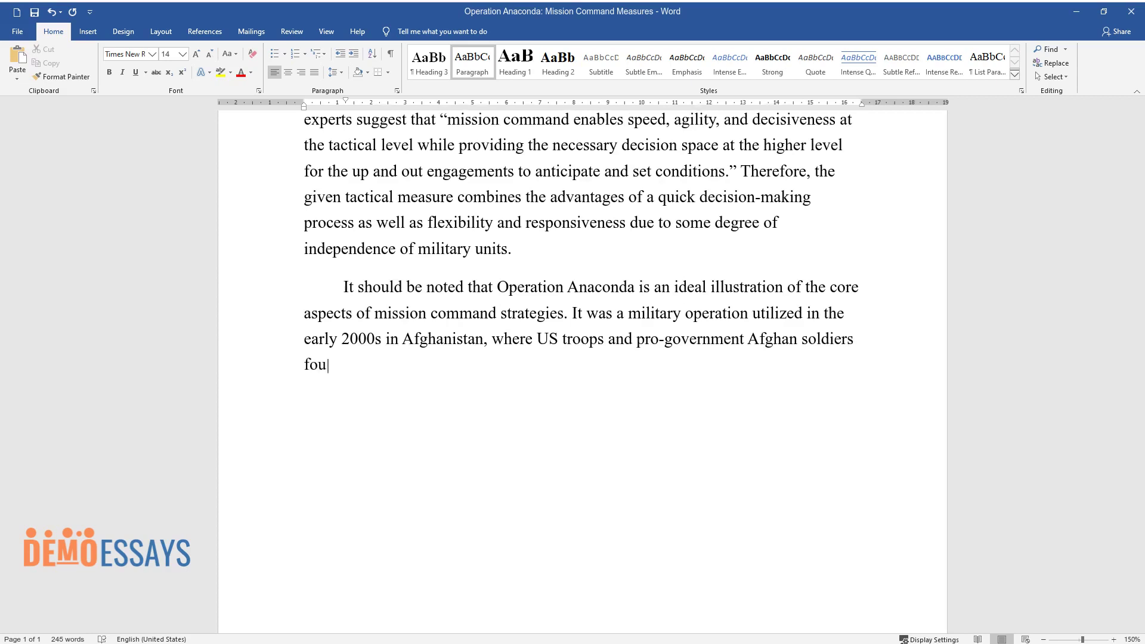
pyautogui.write('ght Taliban tribes. The operation')
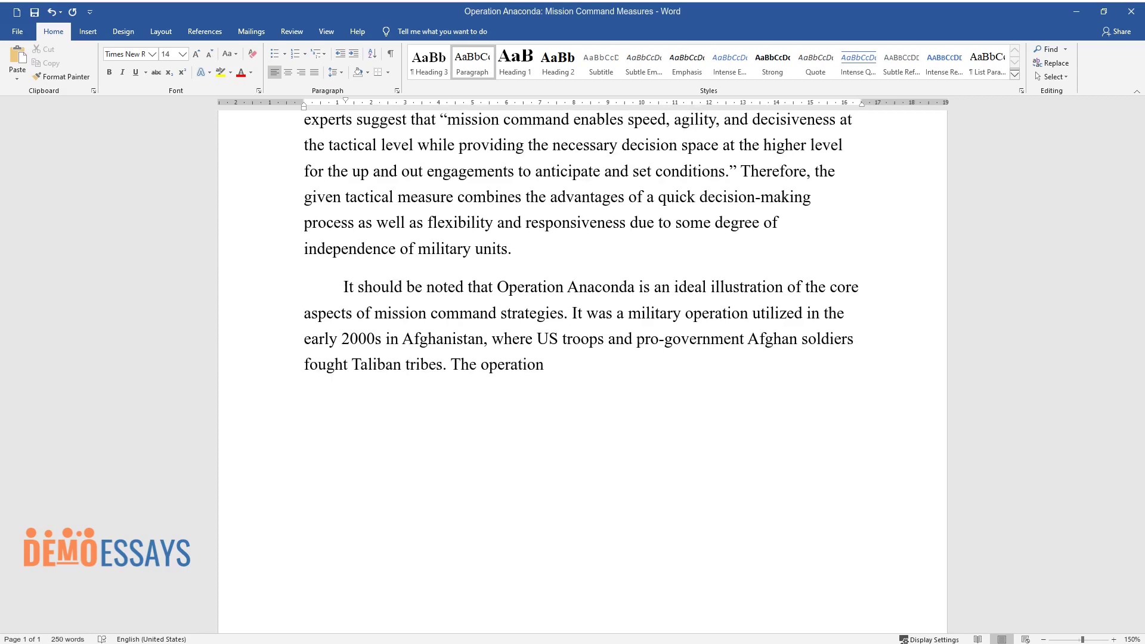
pyautogui.write(' can be utilized to assess seven c')
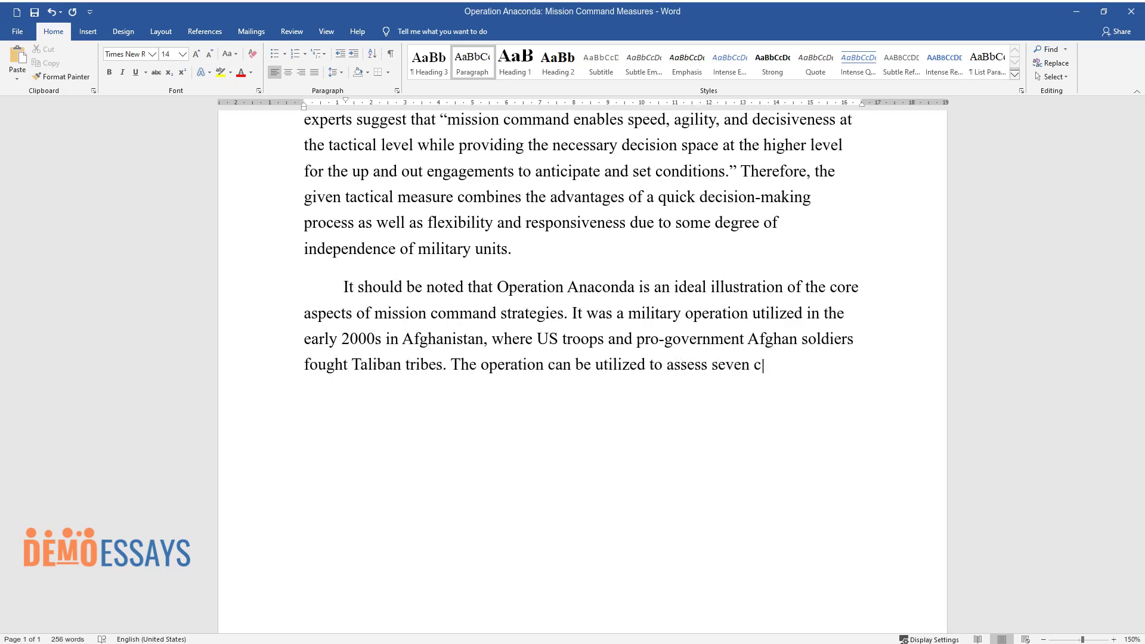
pyautogui.write('ore principles of mission command')
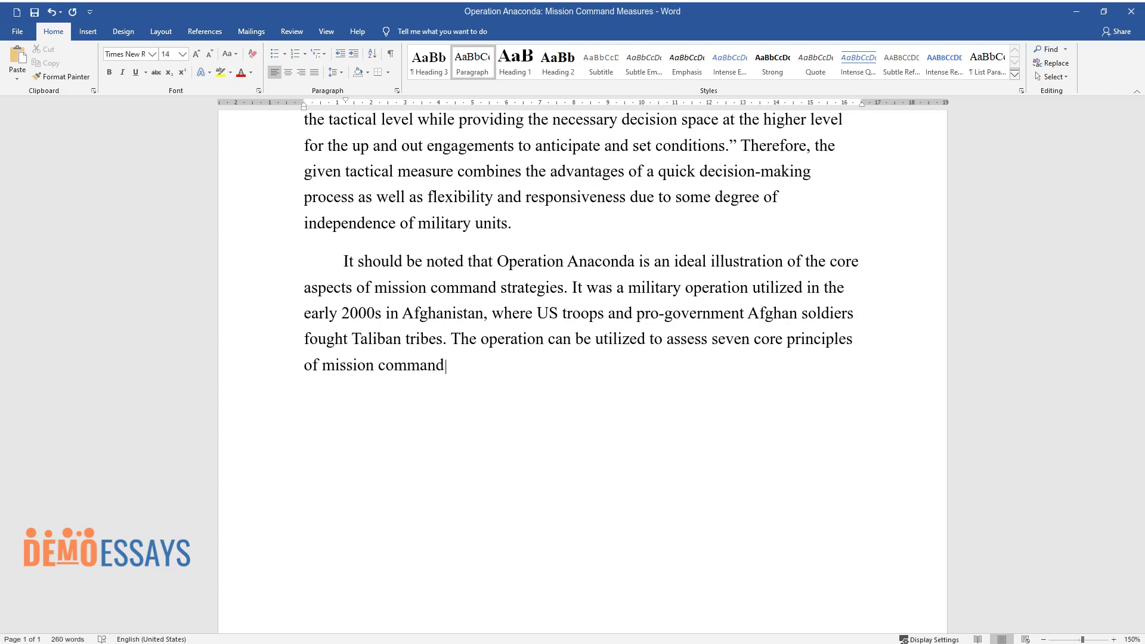
pyautogui.write(', which include risk acceptance,')
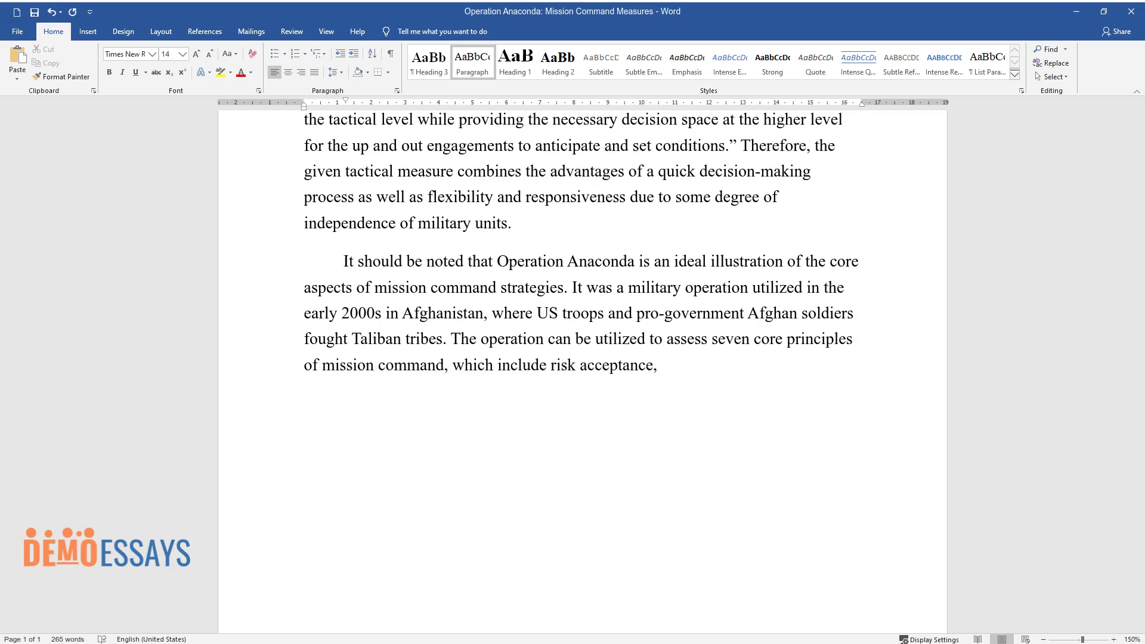
pyautogui.write(" disciplined initiative, commander's intent, missio")
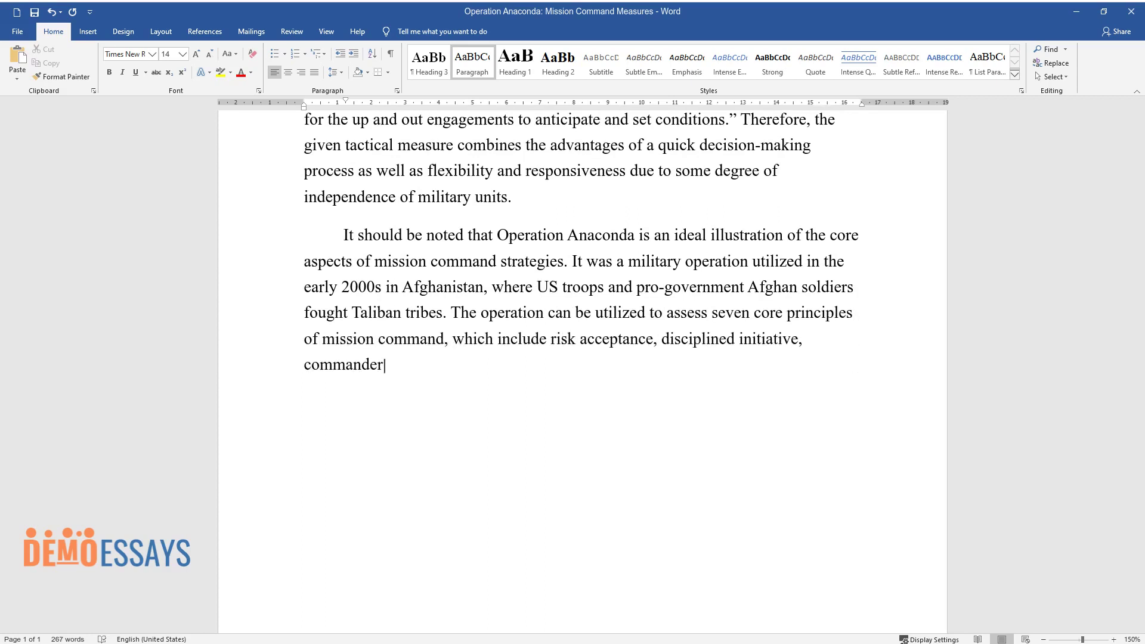
pyautogui.write('n orders, shared ')
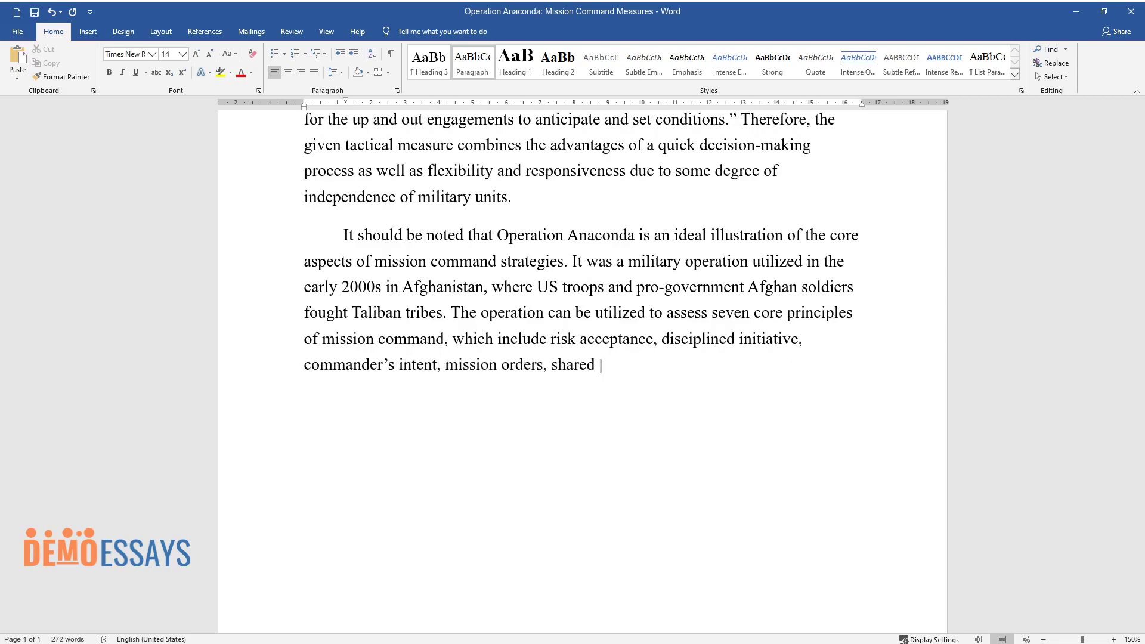
pyautogui.write('understanding, trust, and compete')
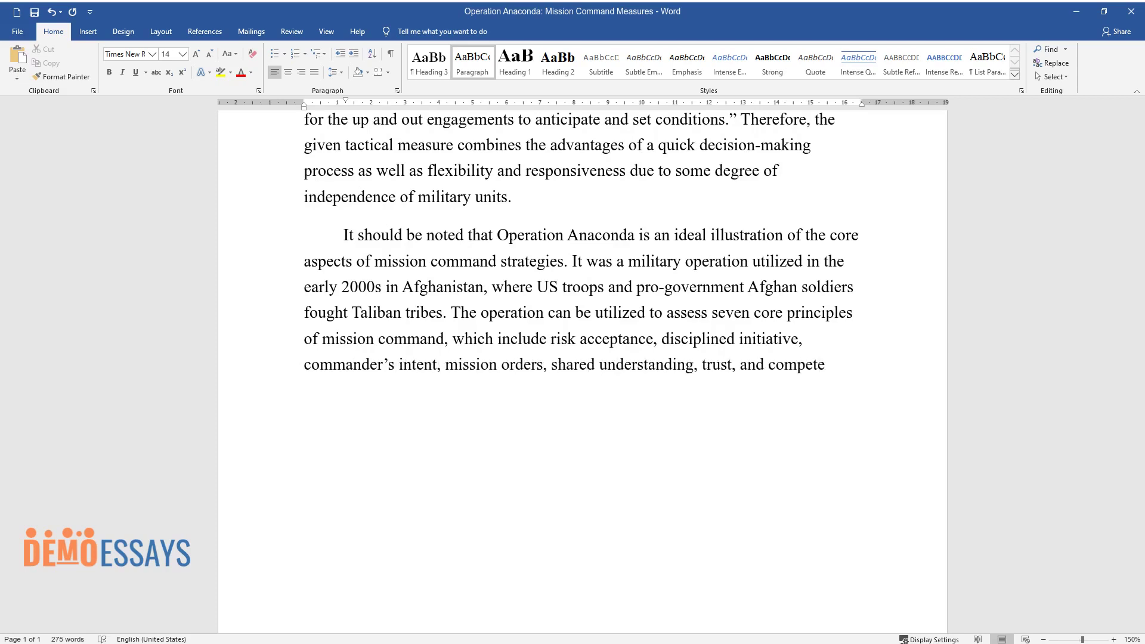
pyautogui.write('nce. In the case of trust and rel')
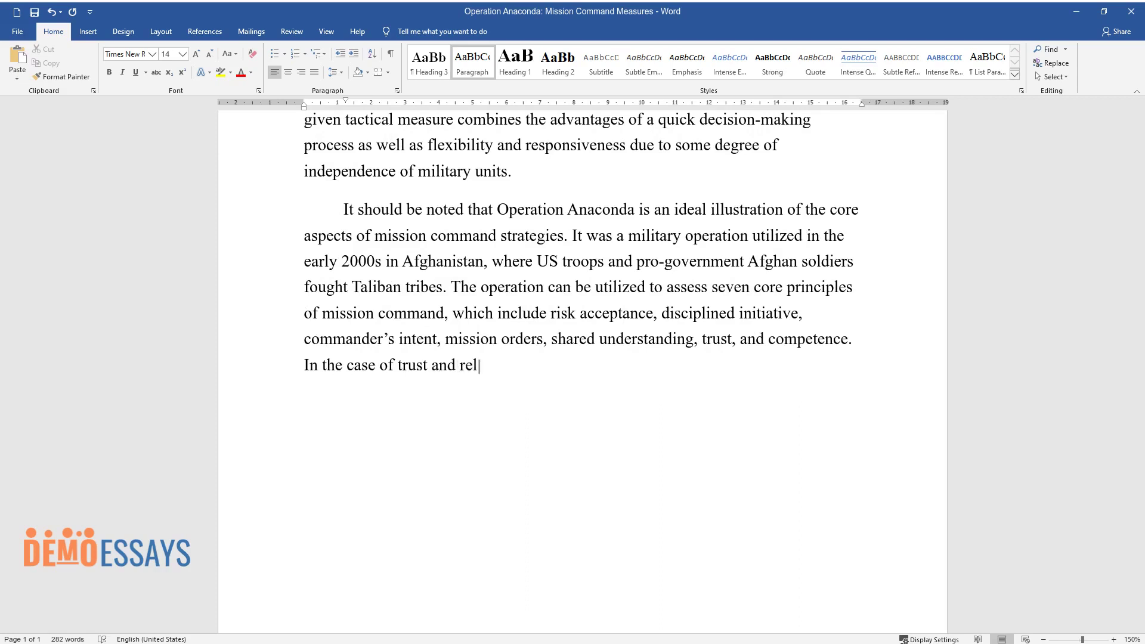
pyautogui.write('ationships, these principles deter')
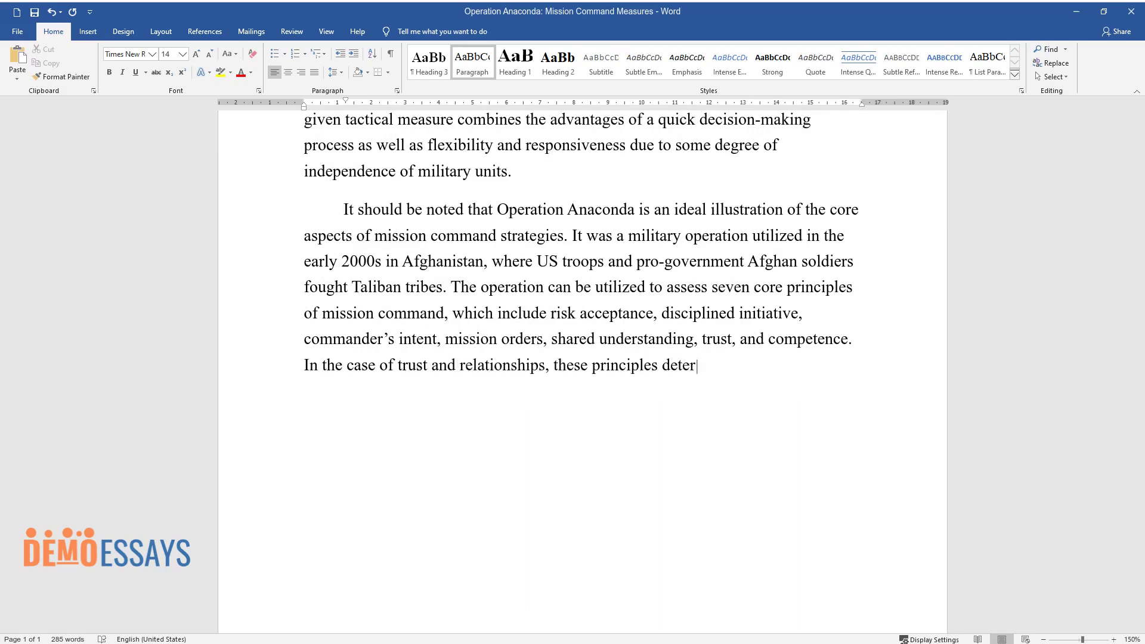
pyautogui.write('mine and influence the fa')
pyautogui.write('ctor of')
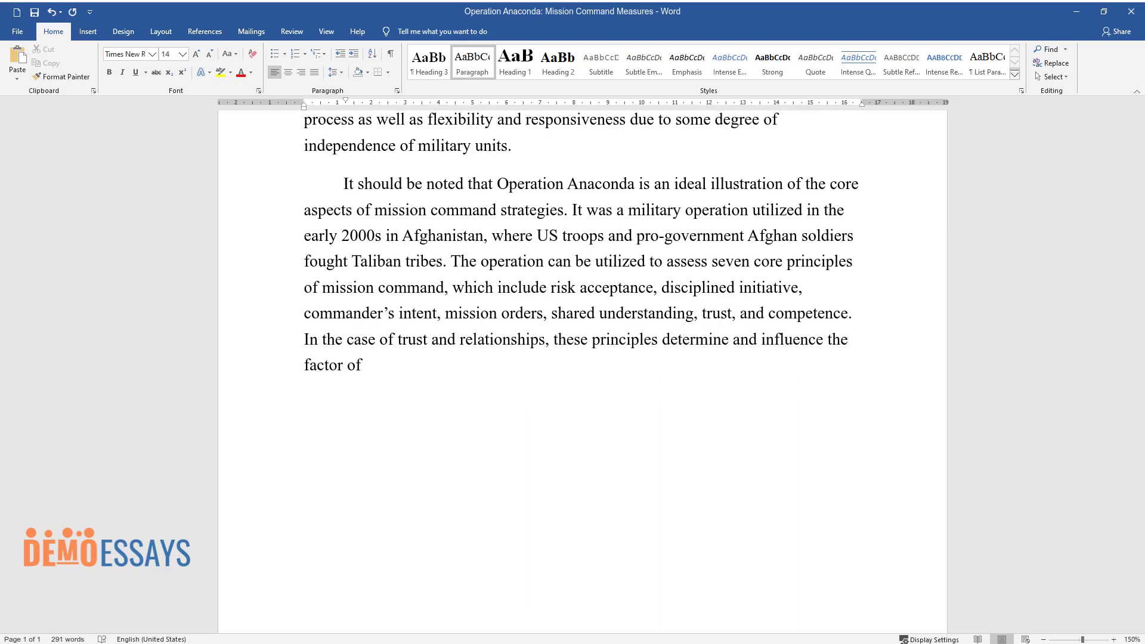
pyautogui.write(' agility and speed of operations an')
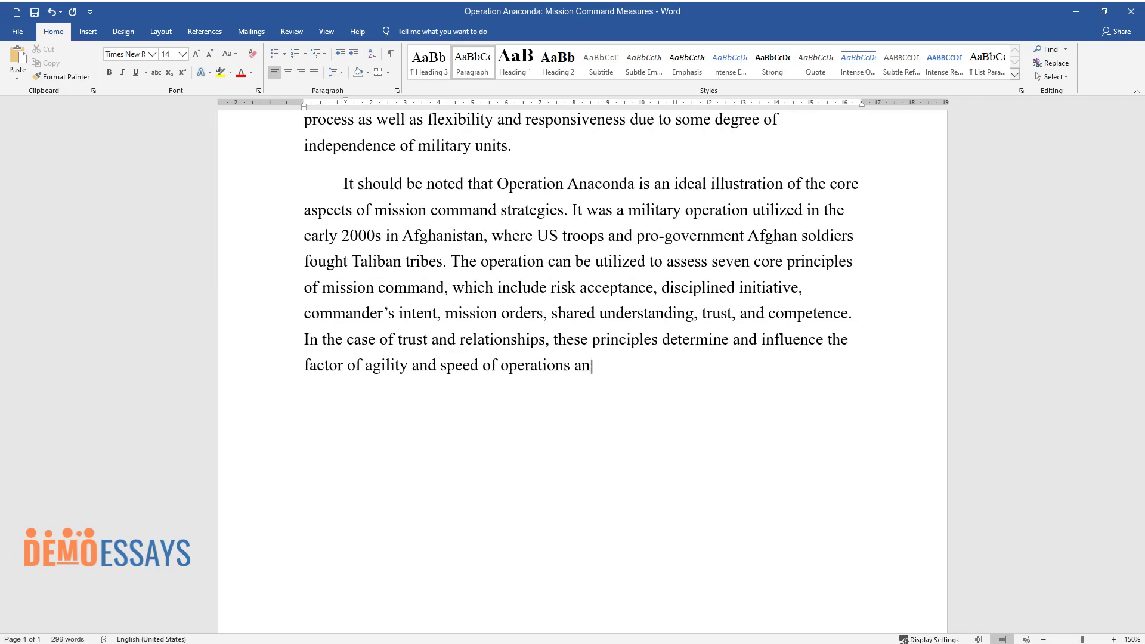
pyautogui.write('d missions. Trust in command and ')
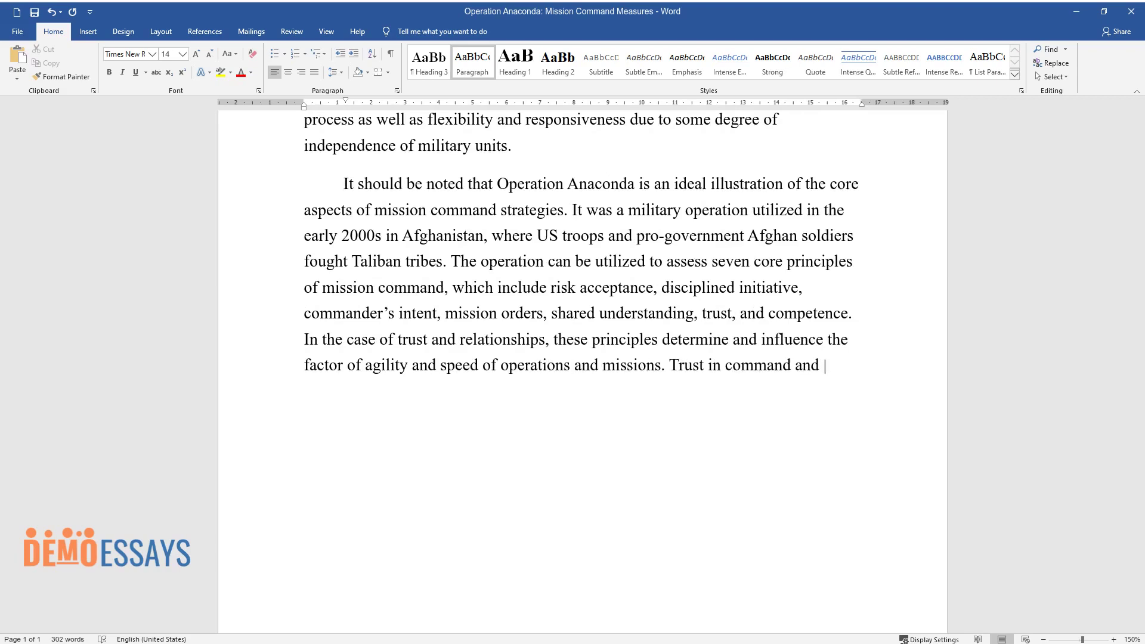
pyautogui.write('focus on interpersonal relationsh')
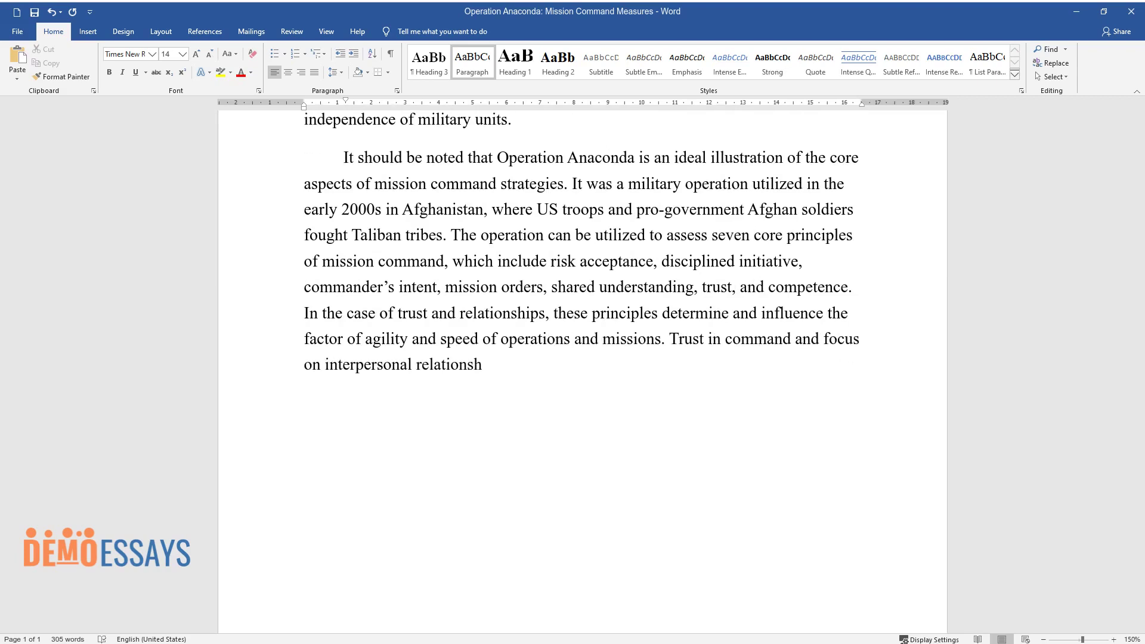
pyautogui.write('ips are critical for ensuring the ')
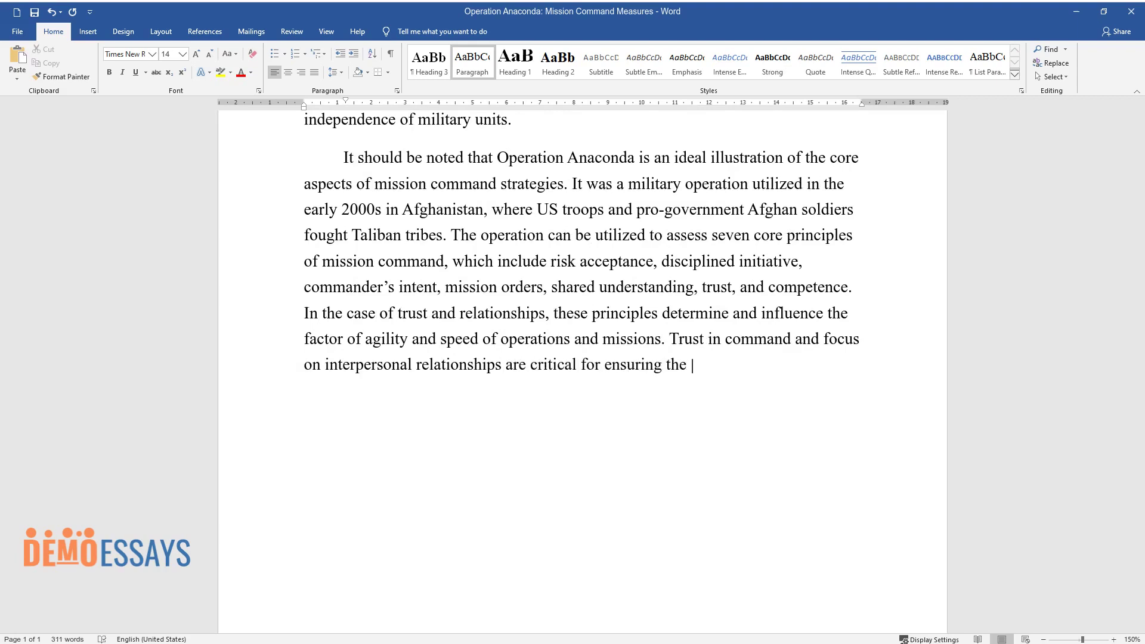
pyautogui.write('overall success of military effor')
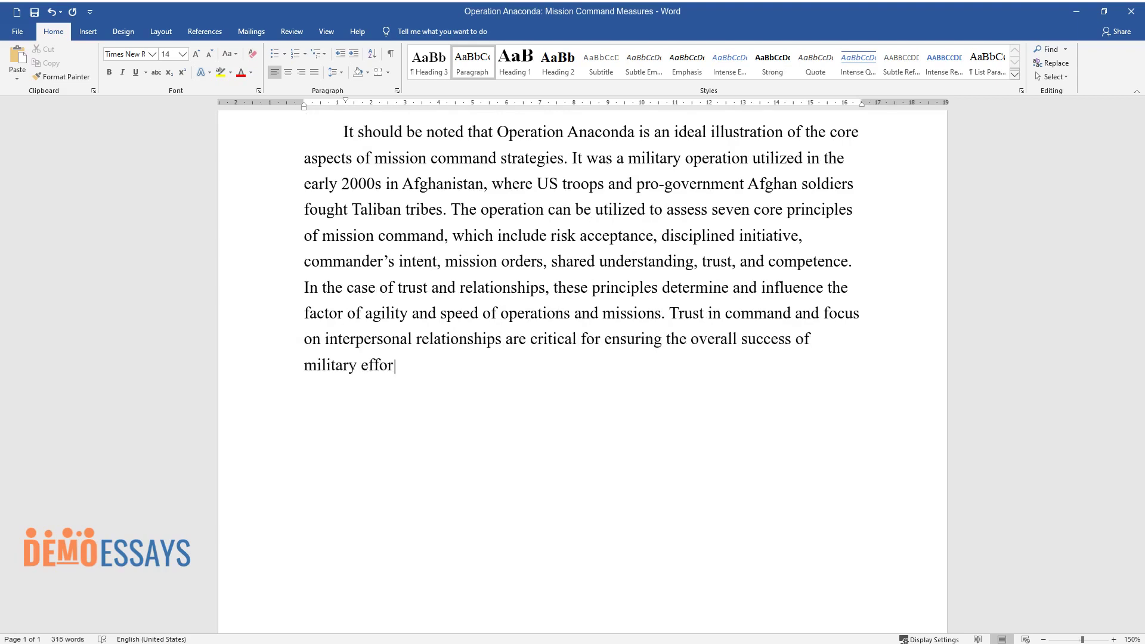
pyautogui.write('ts. The principle of intent is cl')
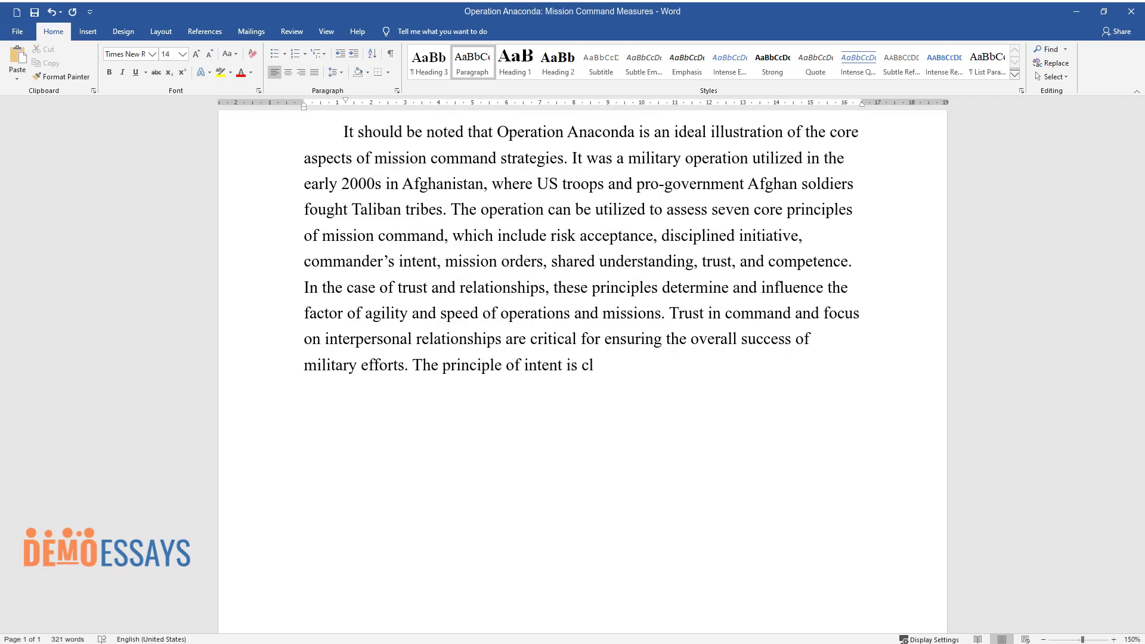
pyautogui.write('osely tied to empowerment and oper')
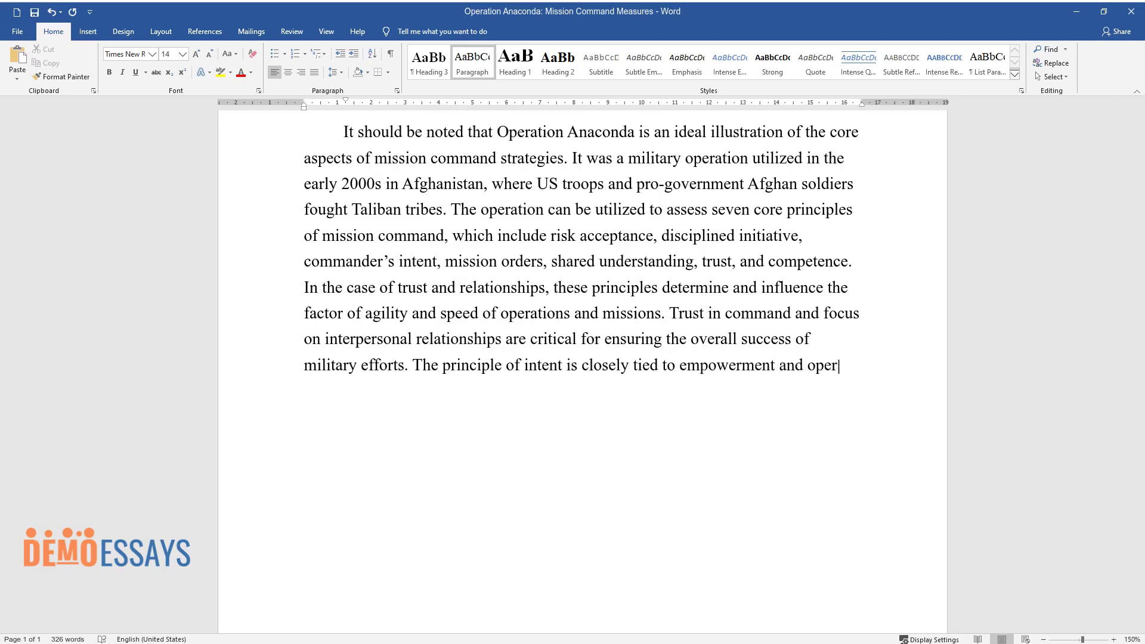
pyautogui.write('ational context, which harnesses ')
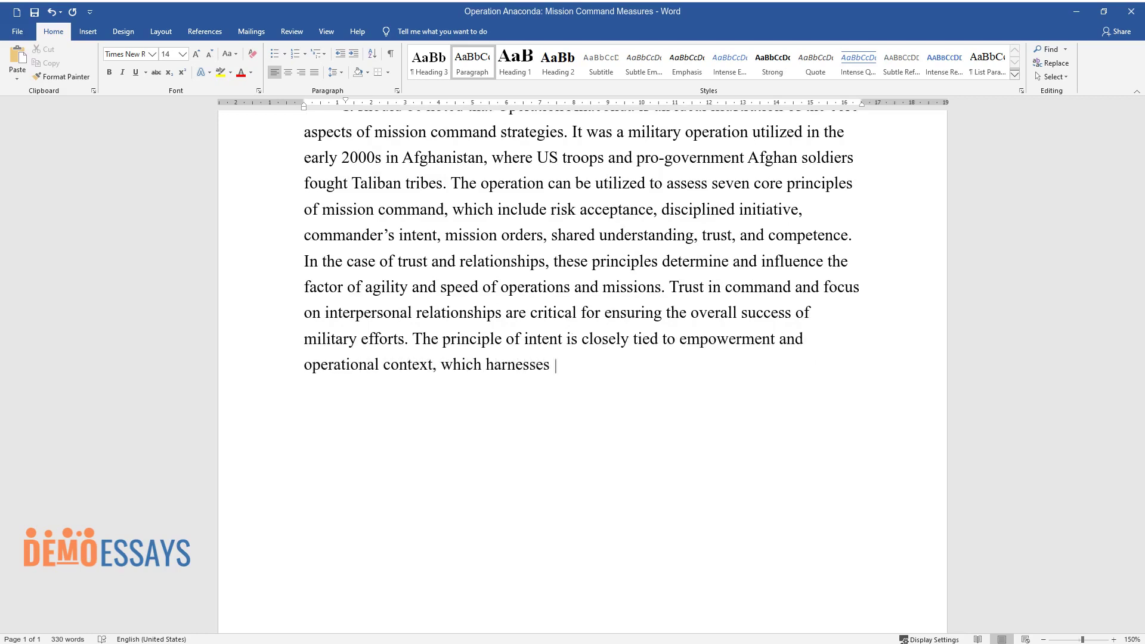
pyautogui.write('shared understanding and competen')
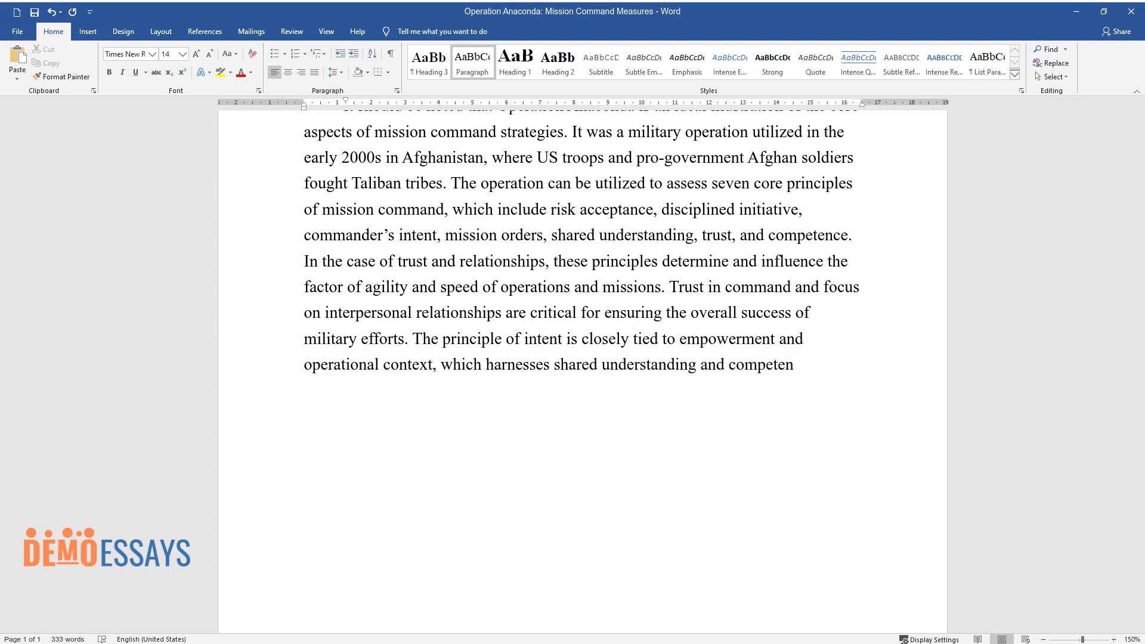
pyautogui.write('ce among the military units. In ad')
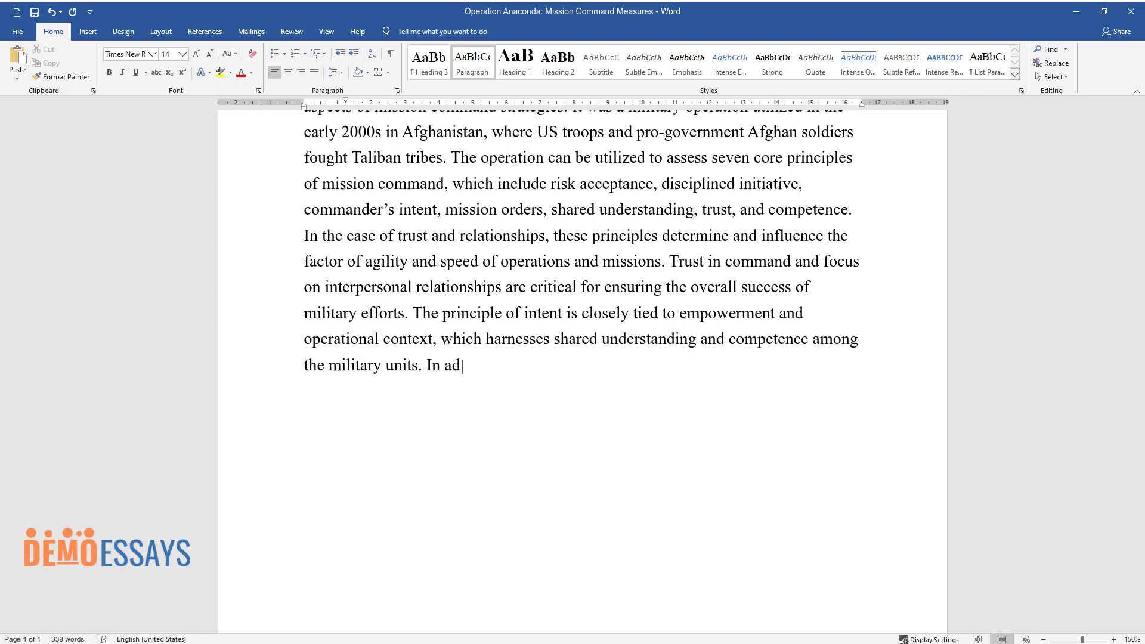
pyautogui.write('dition, disciplined initiative an')
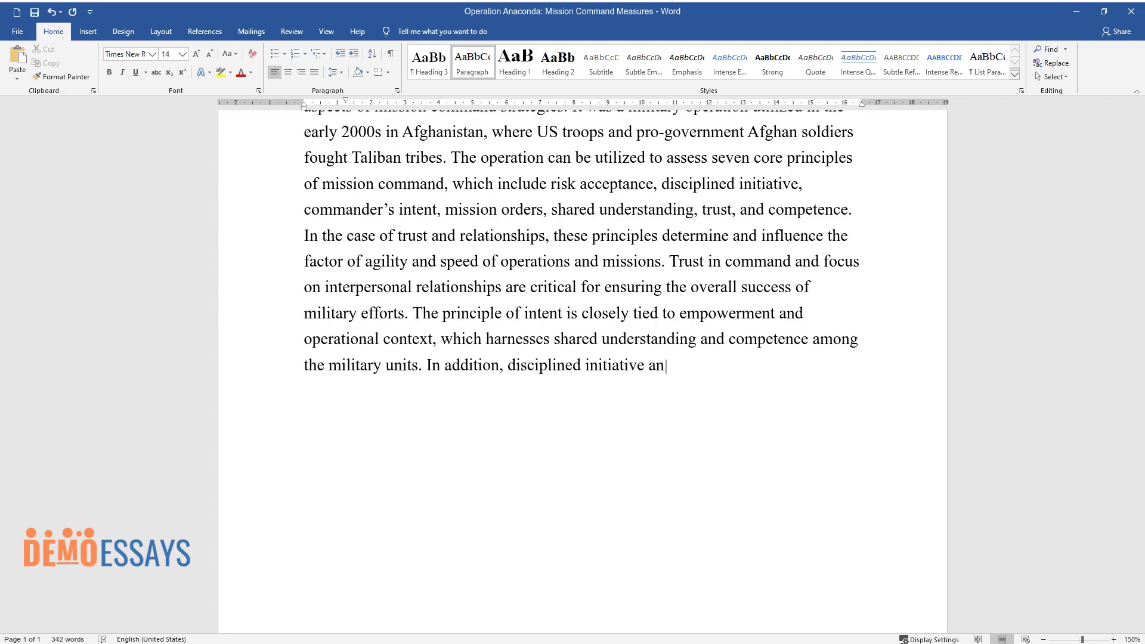
pyautogui.write('d risk acceptance dictate the overall prep')
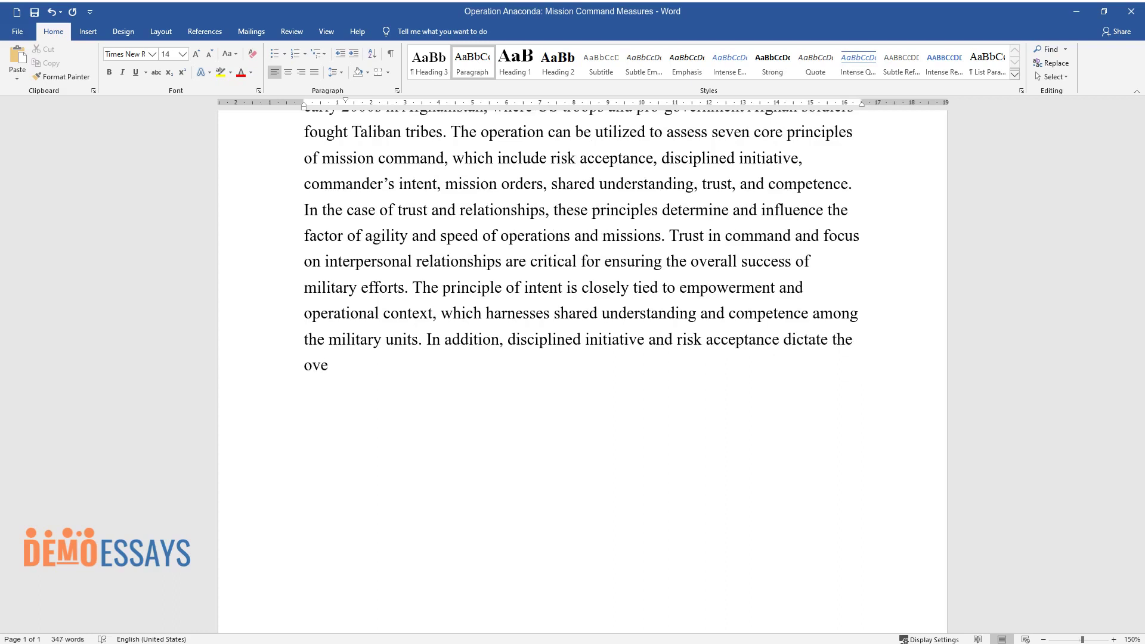
pyautogui.write('aredness and readiness o')
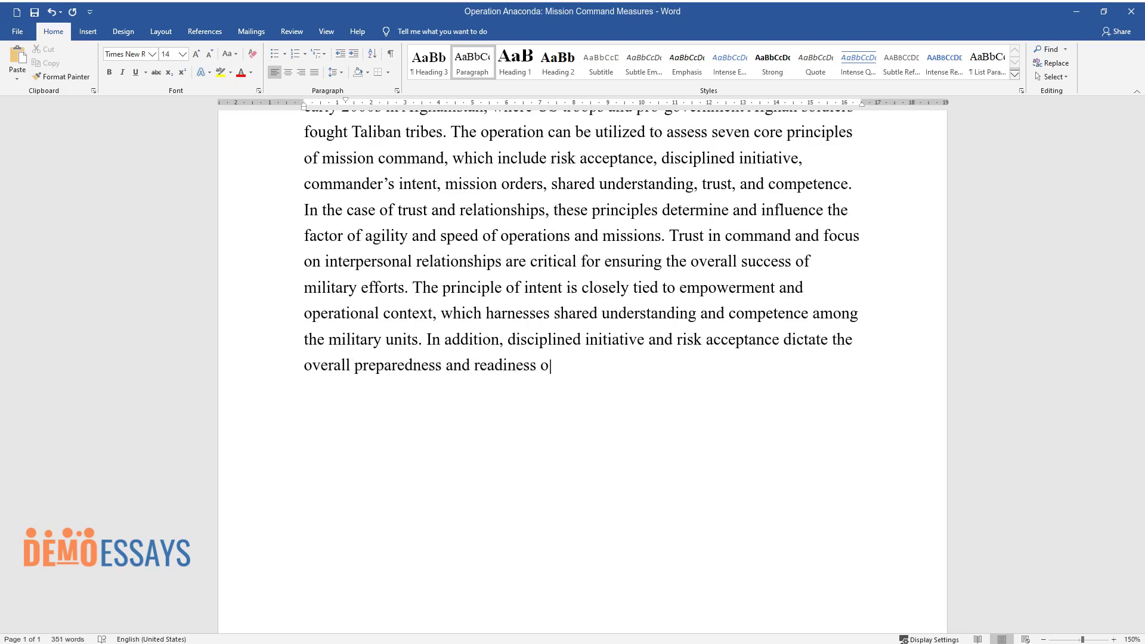
pyautogui.write('f military units to proceed with o')
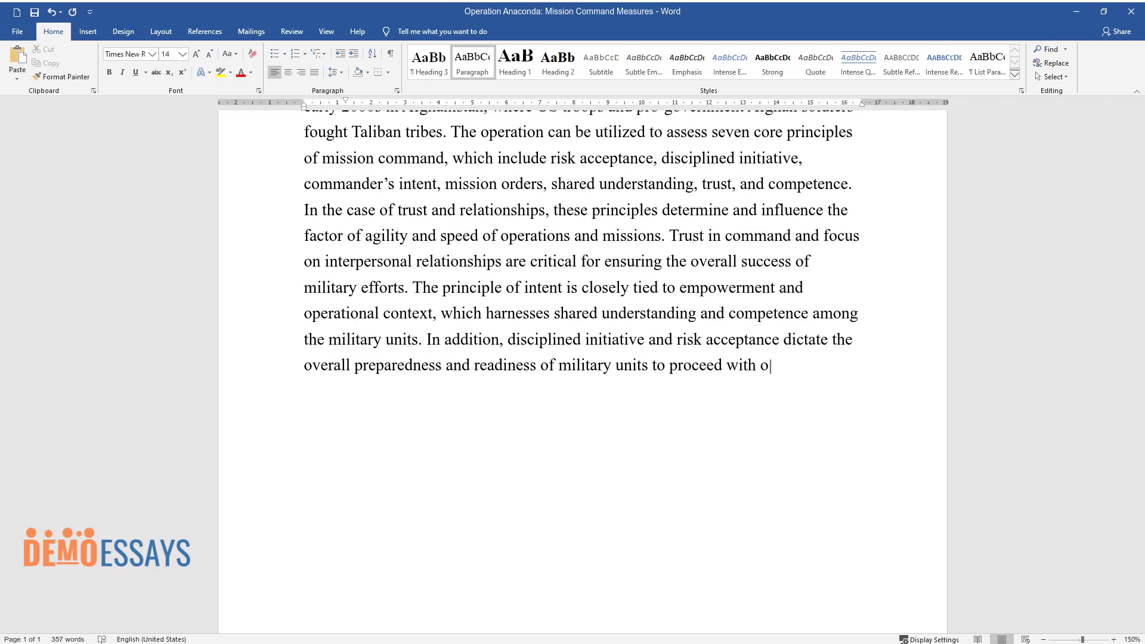
pyautogui.write('perations and command irrespecti')
pyautogui.write("ve of the enemy's divergence effor")
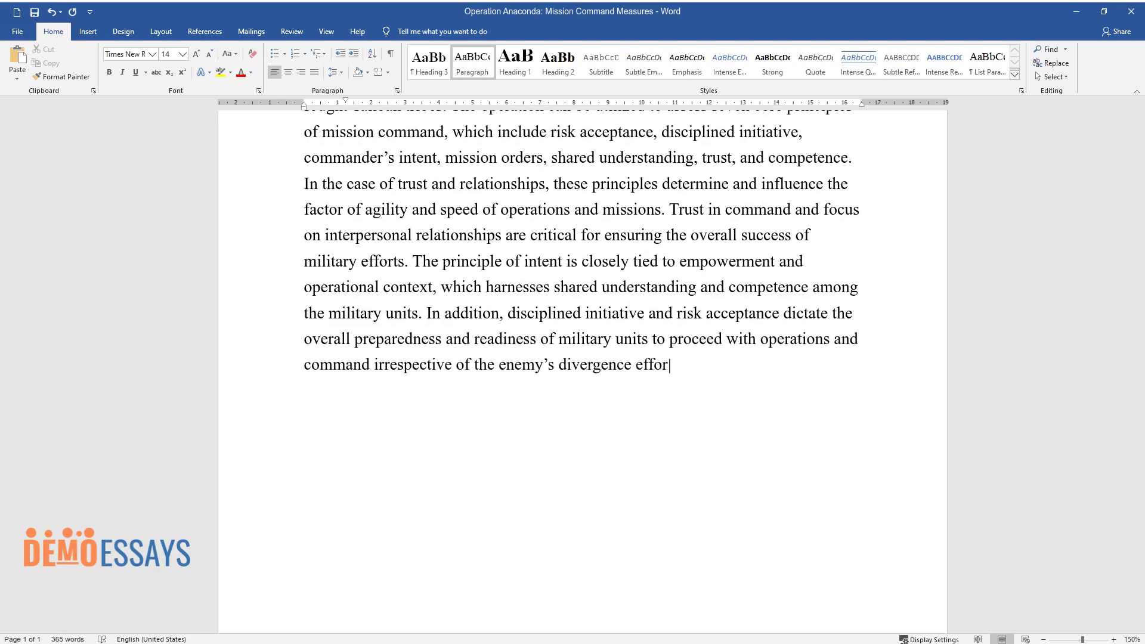
pyautogui.write('ts.')
pyautogui.press('Return')
# - Write 'There are four main lessons…', explaining command unity and joint planning in Operation Anaconda
pyautogui.write('There are four main lessons, that can be de')
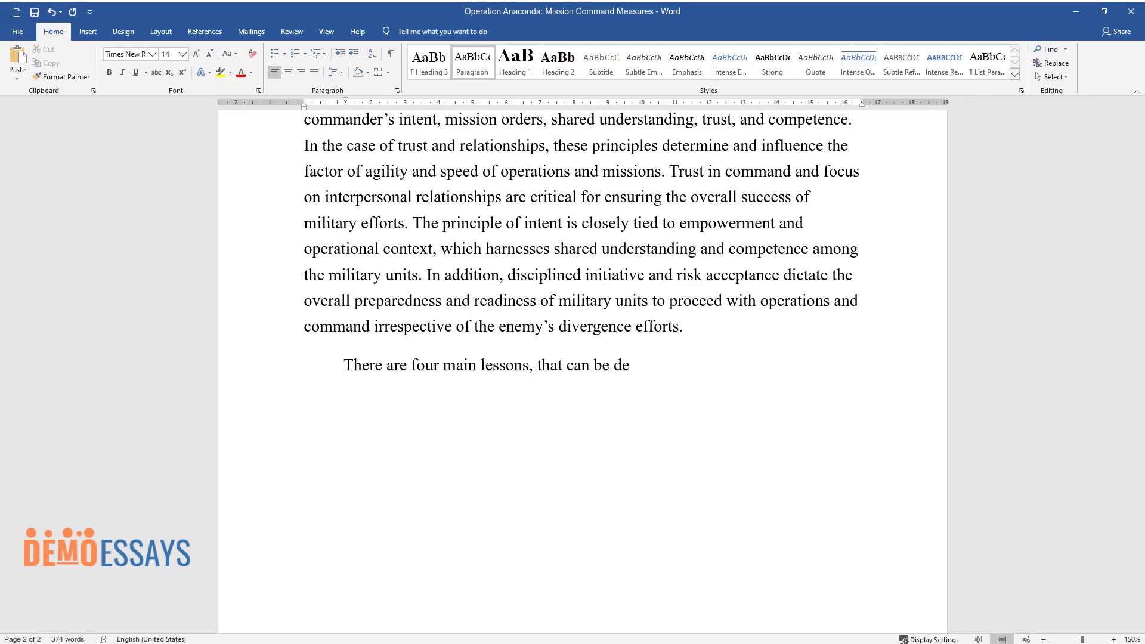
pyautogui.write('rived from Operation Anaconda refle')
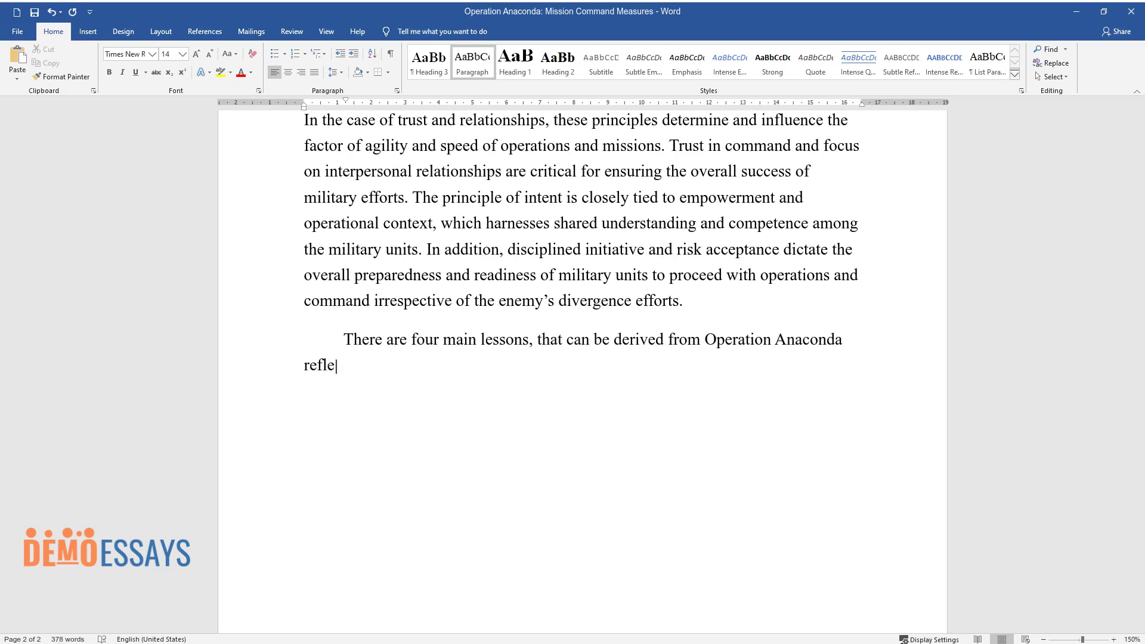
pyautogui.write('ctive of the core principles of mi')
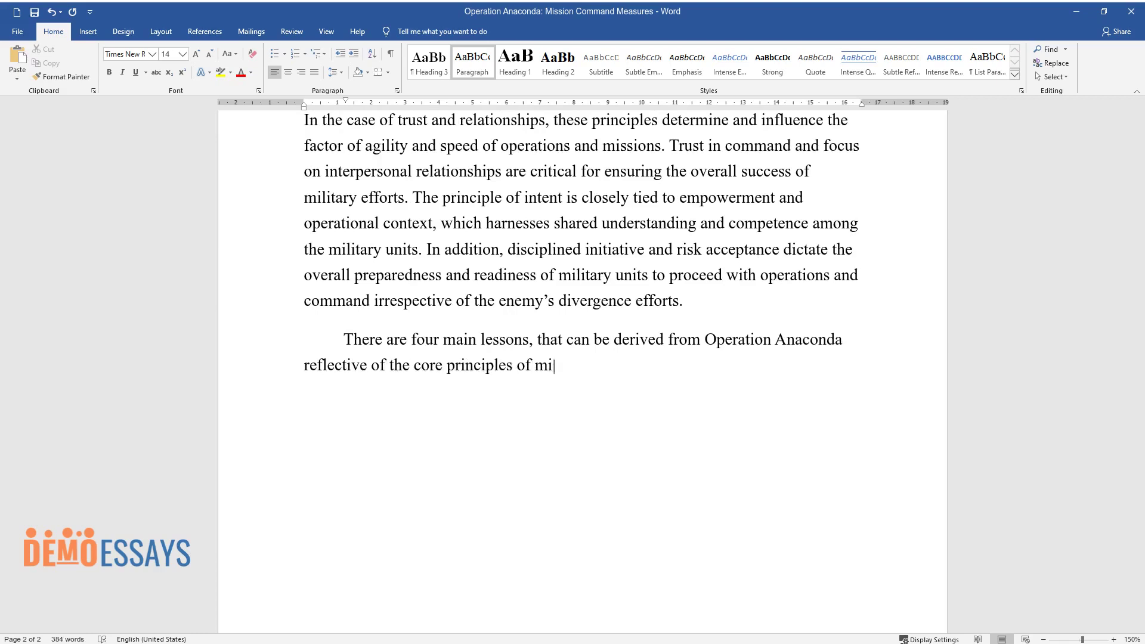
pyautogui.write('ssion command. The first lesson is')
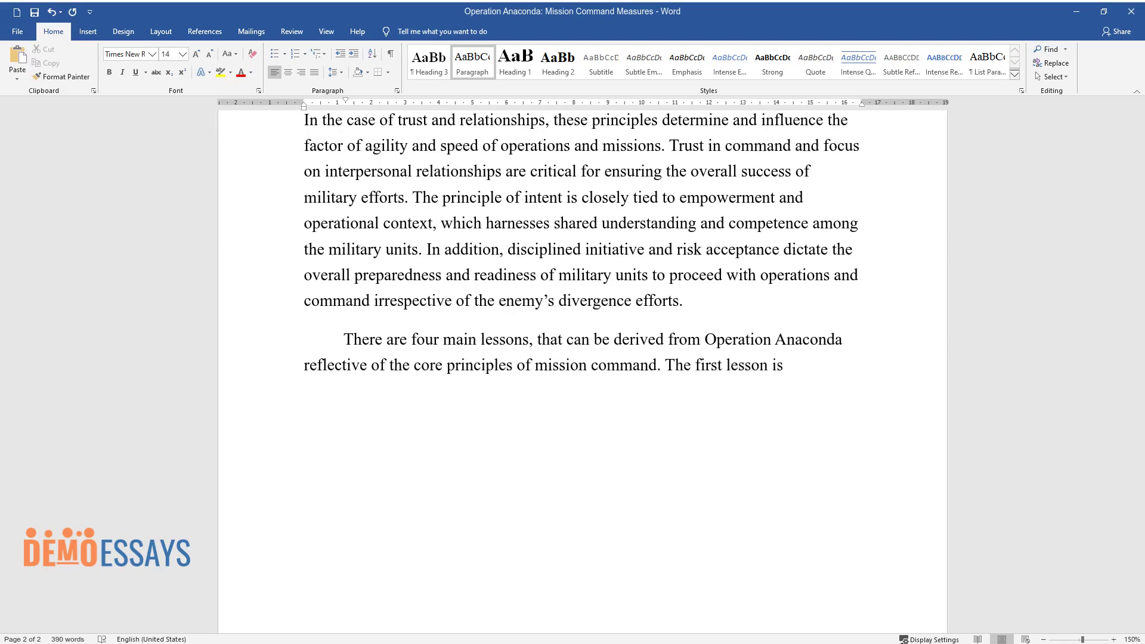
pyautogui.write(' centered around command unity and ')
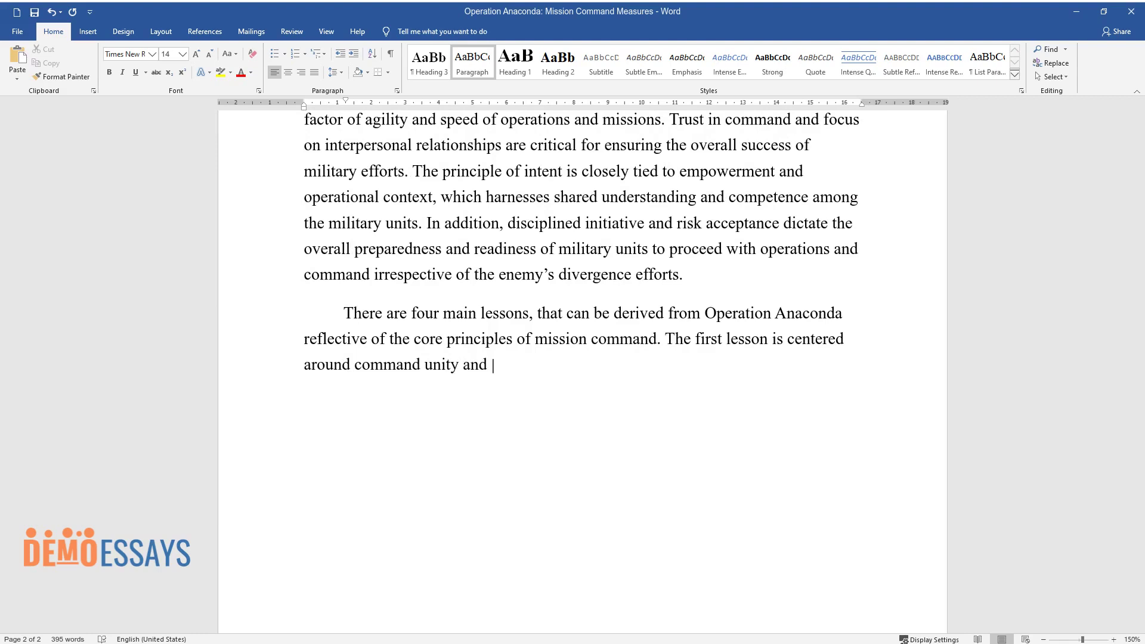
pyautogui.write('joint planning. It is important to note that joint f')
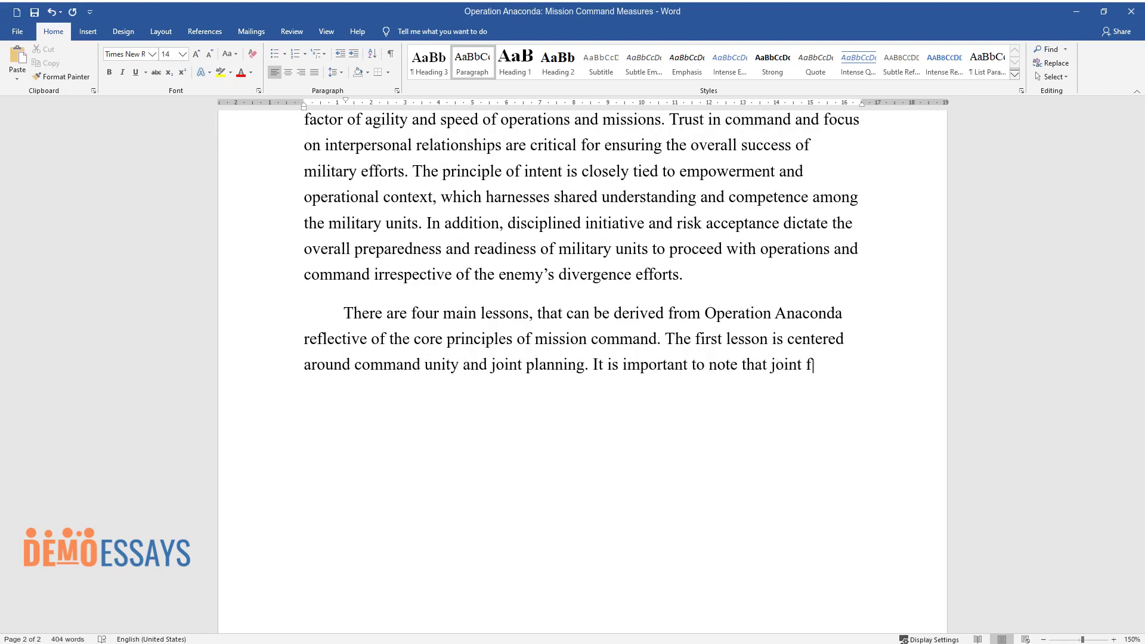
pyautogui.write('orces must continue to imp')
pyautogui.write('rove effo')
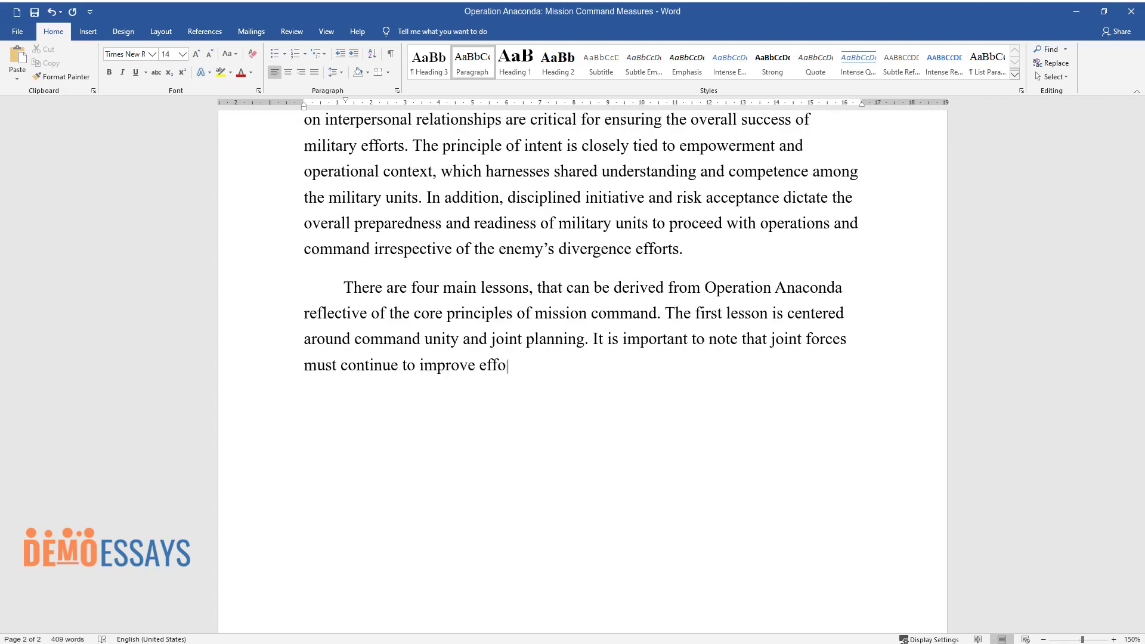
pyautogui.write('rts to create unity of command, jo')
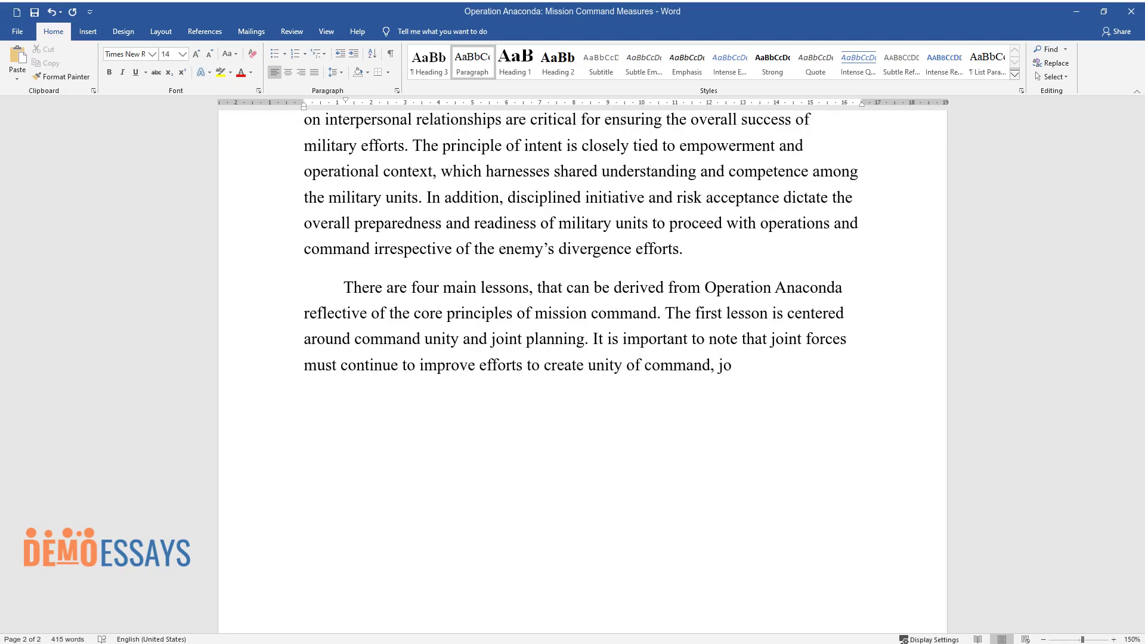
pyautogui.write('int command structures, forward-dep')
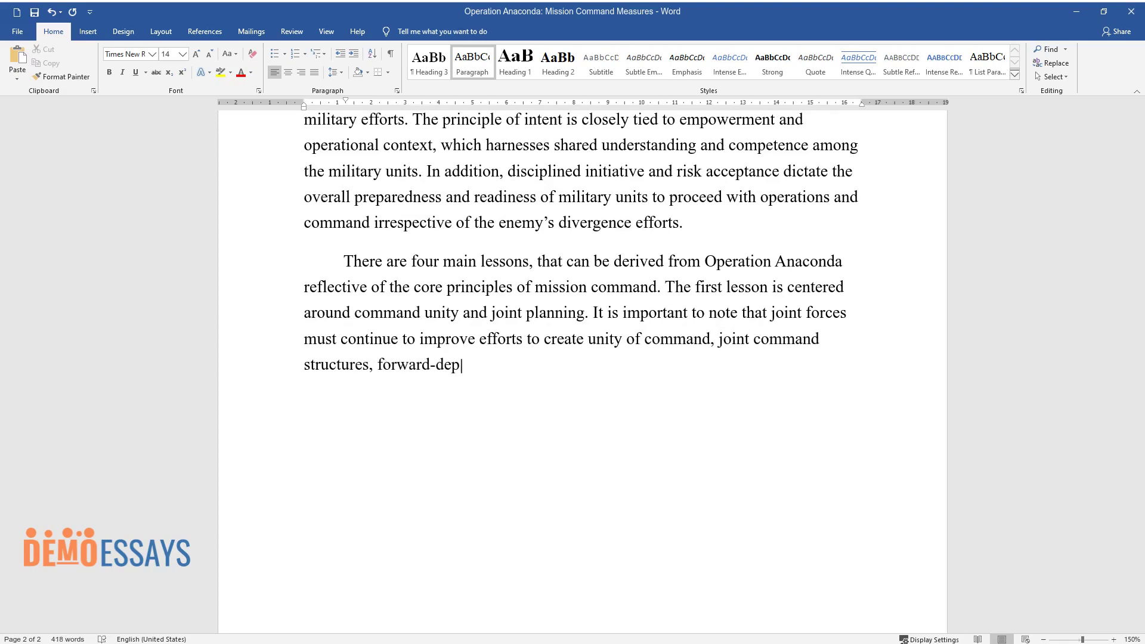
pyautogui.write('loyed joint staffs, and joint plan')
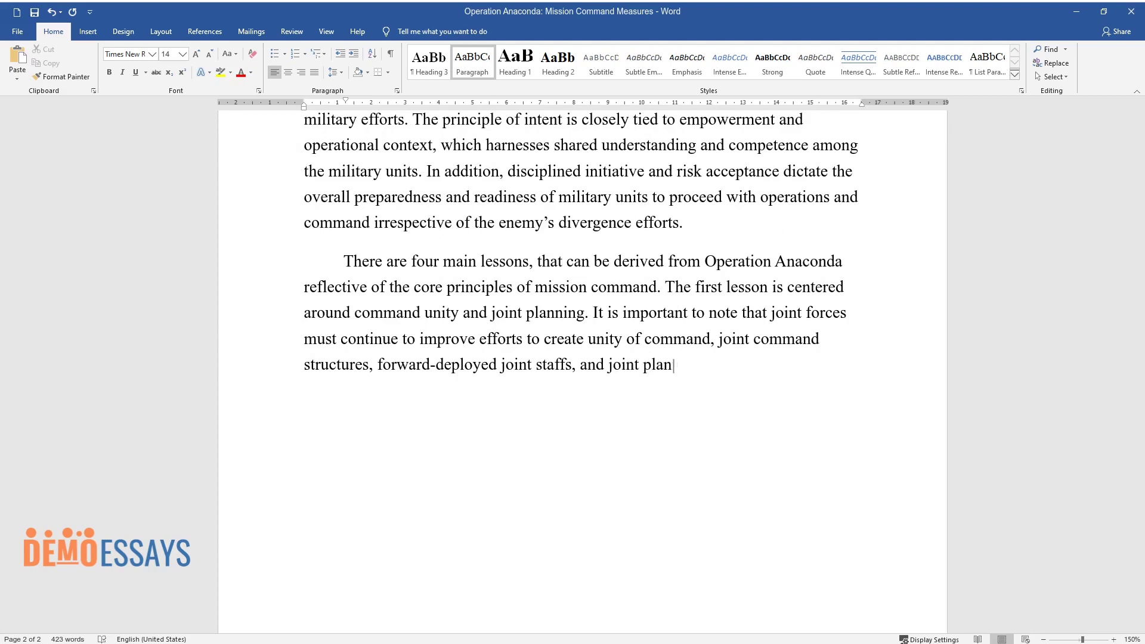
pyautogui.write('ning processes for expeditionary op')
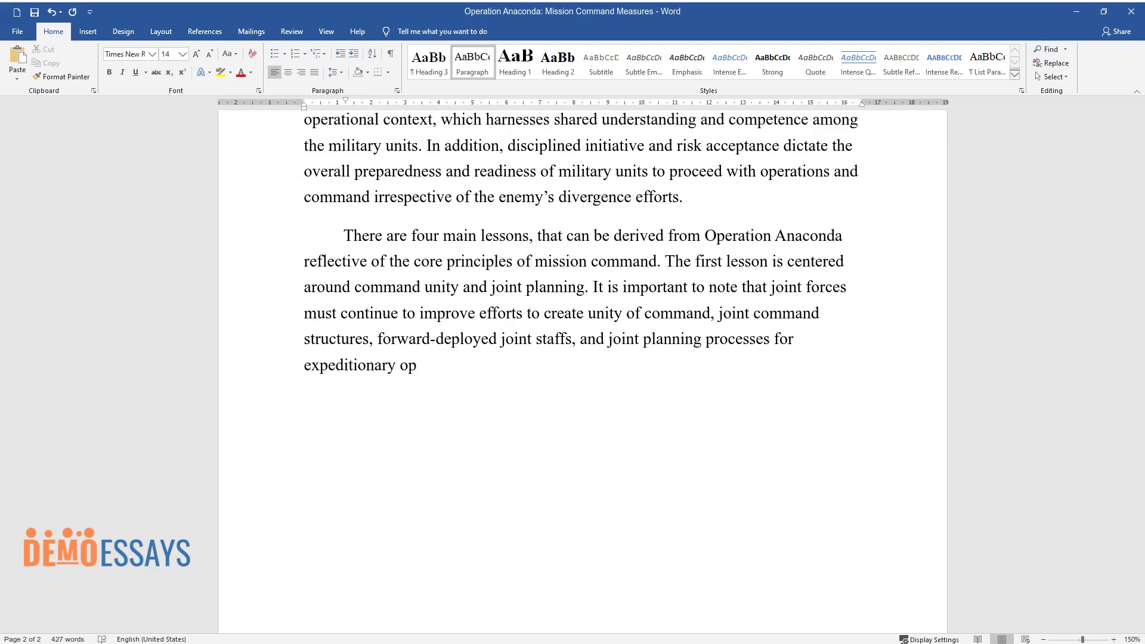
pyautogui.write('erations. In other words, the fact')
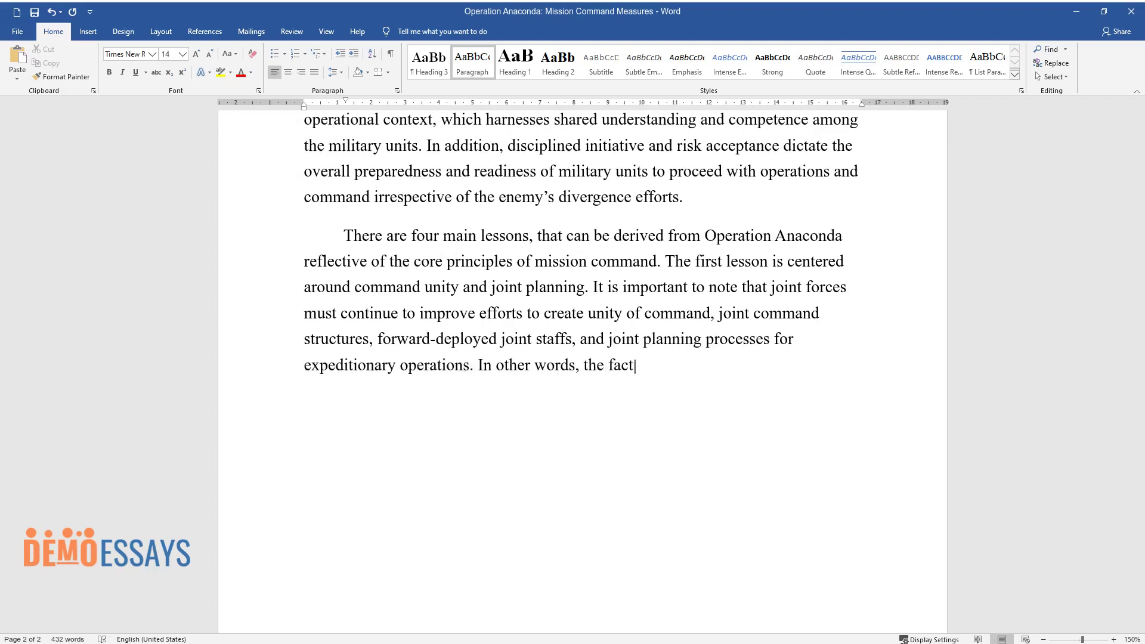
pyautogui.write('or of unity cannot be overlooked when conduc')
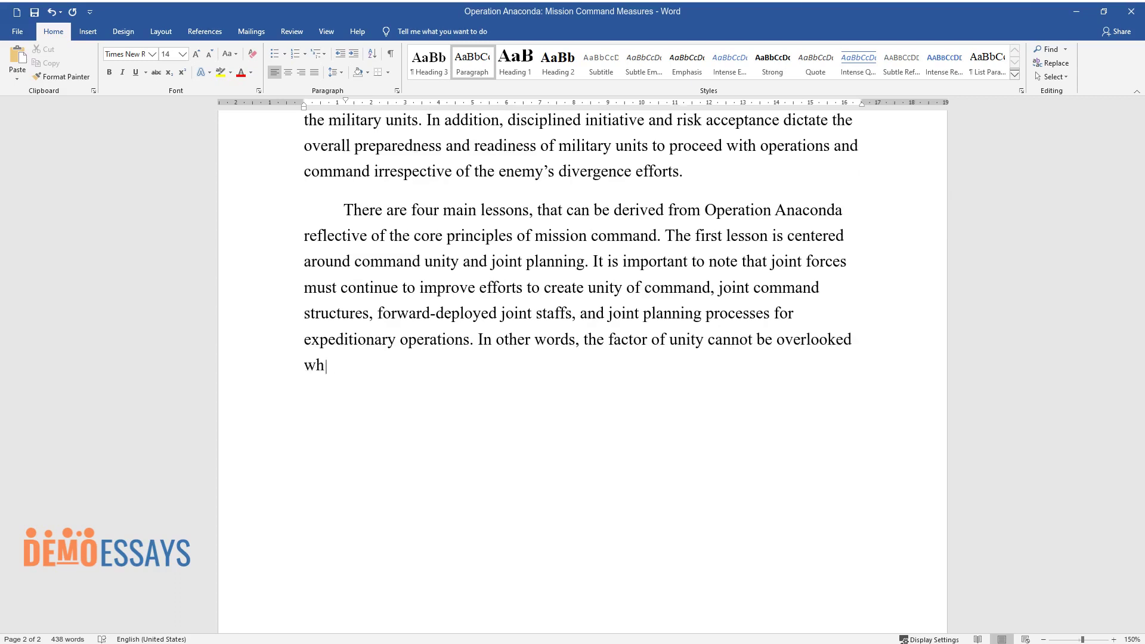
pyautogui.write('sion-based tactic')
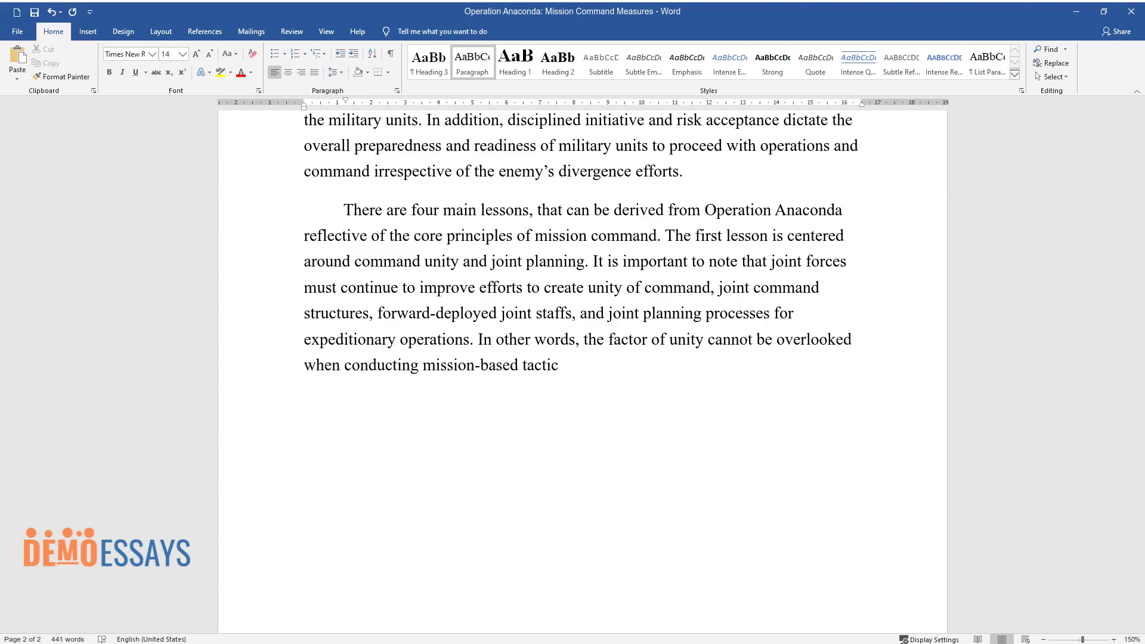
pyautogui.write('s, which involves joint planning to')
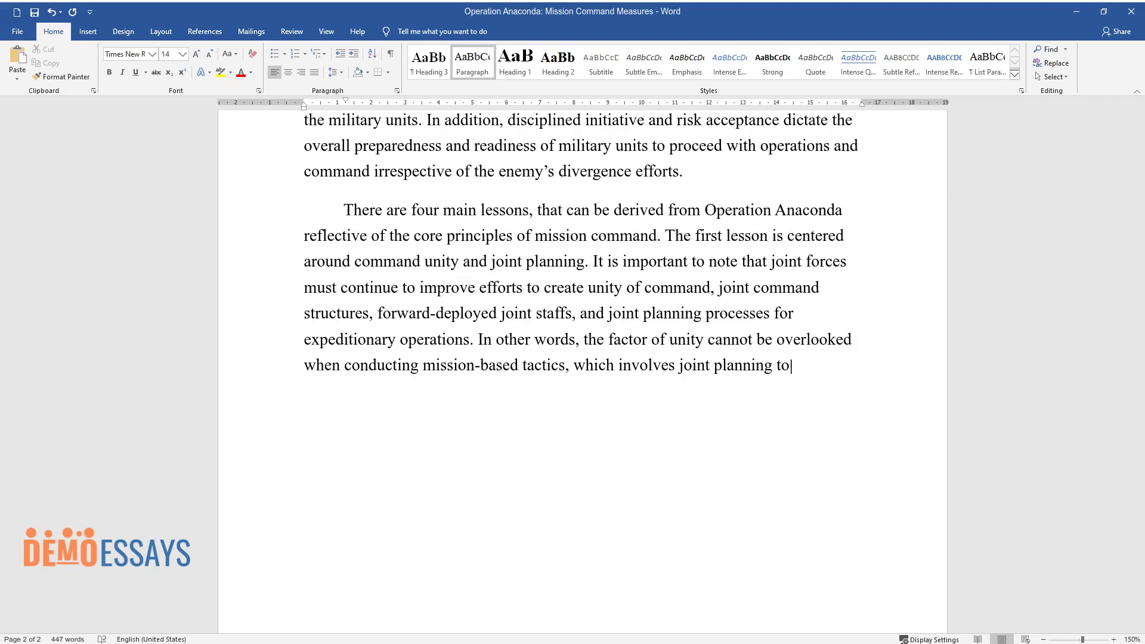
pyautogui.write(' ensure that all military personnel are well-informed on every import')
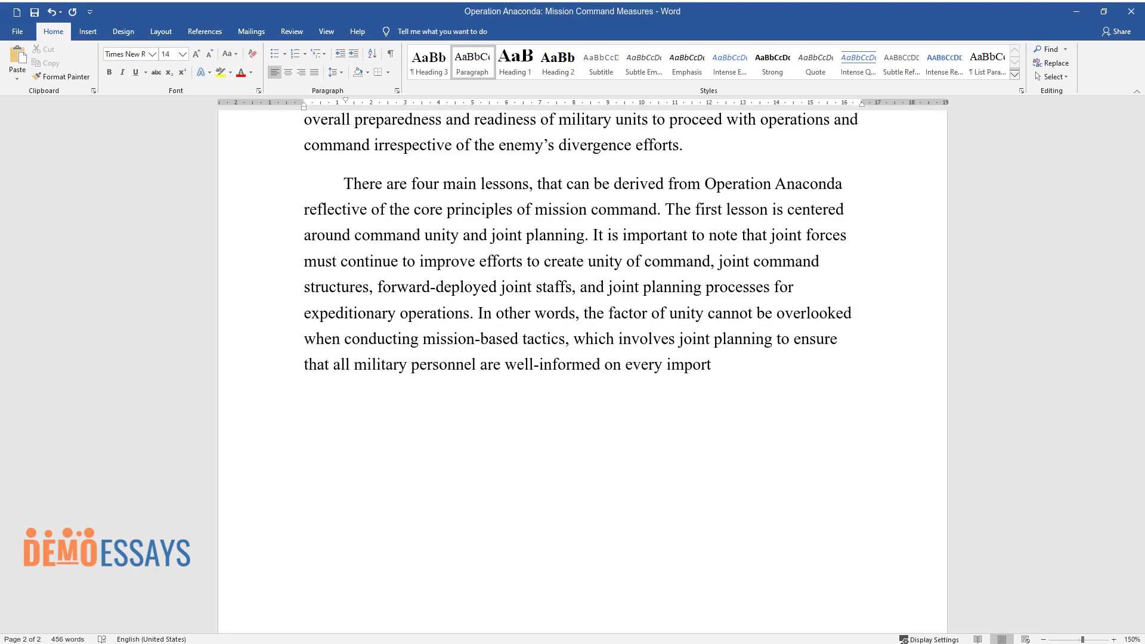
pyautogui.write('ant detail of the operation. For e')
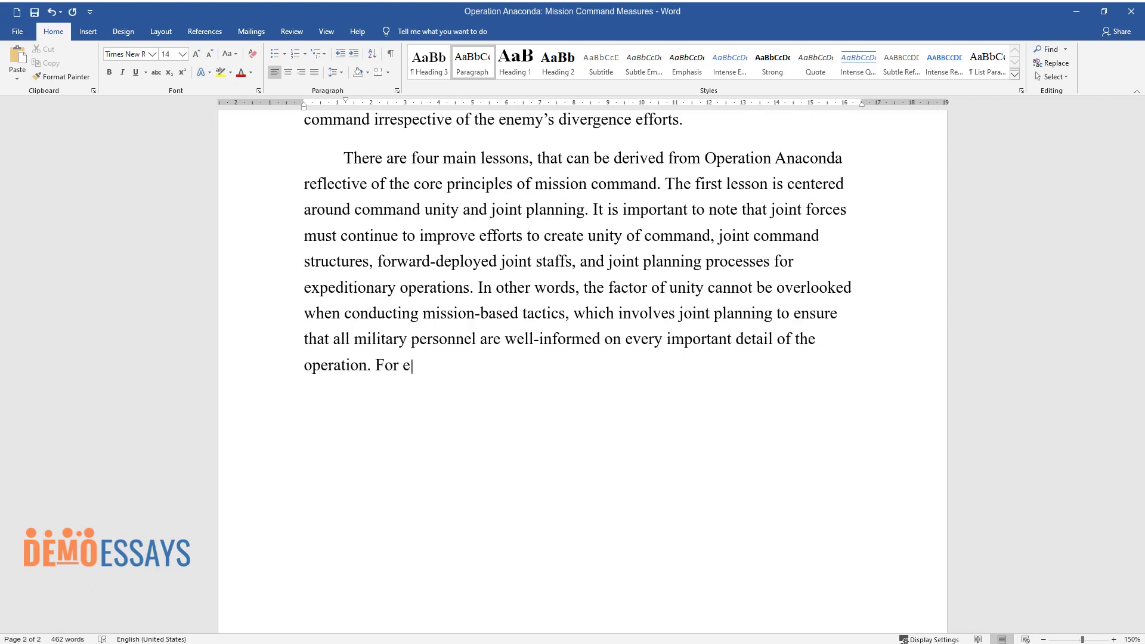
pyautogui.write('xample, during Operation Anaconda,')
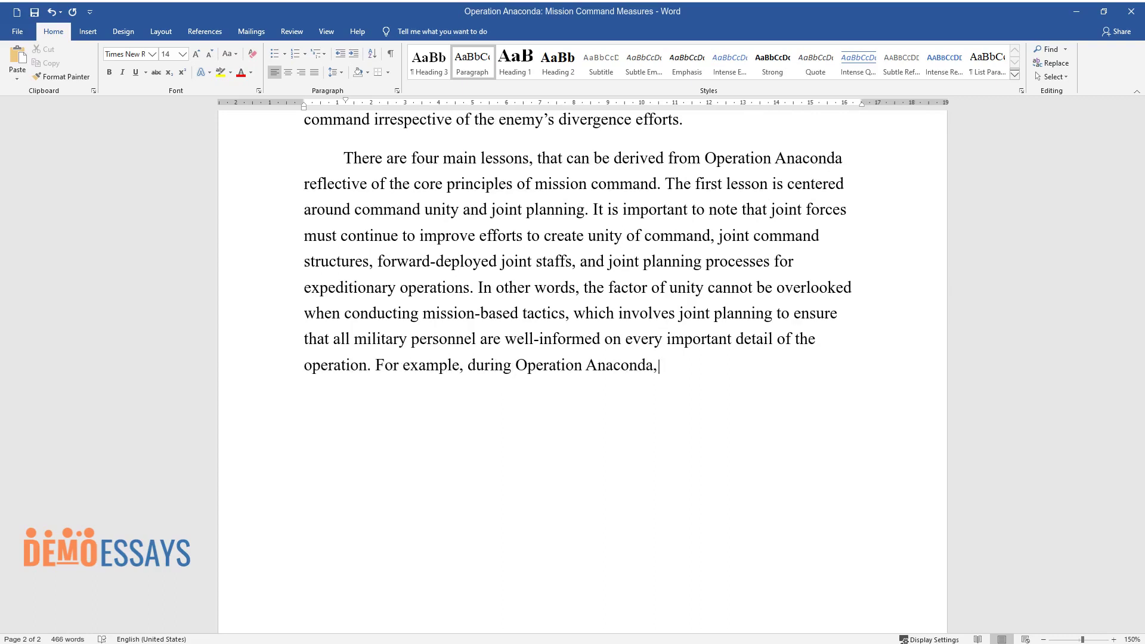
pyautogui.write(' many challenges emerged due to dis')
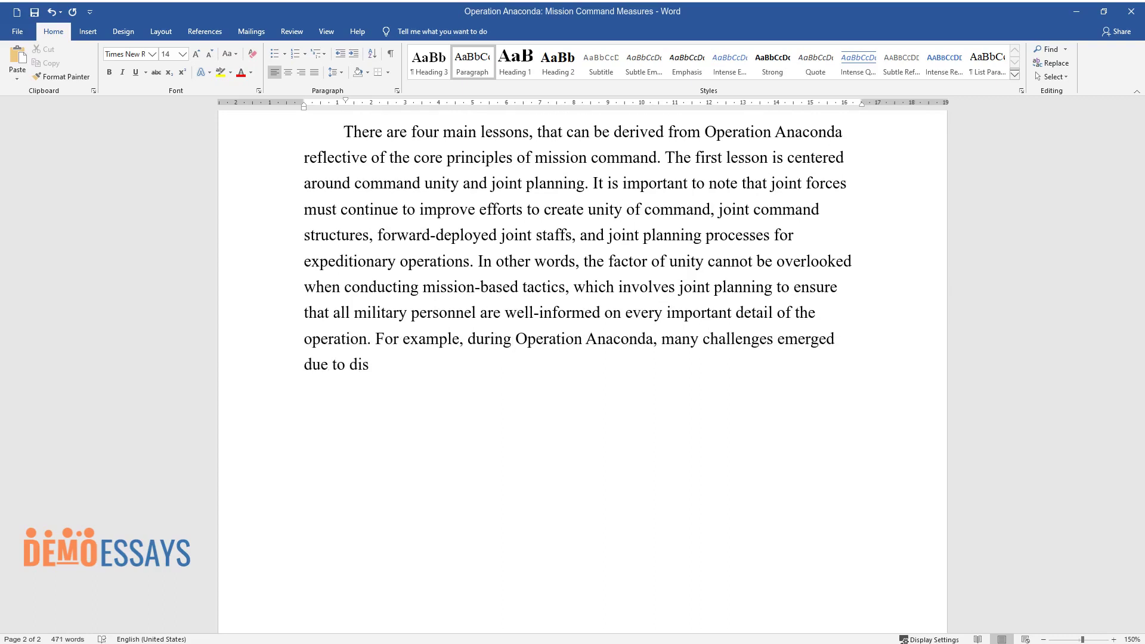
pyautogui.write('placed headquarters and distant wa')
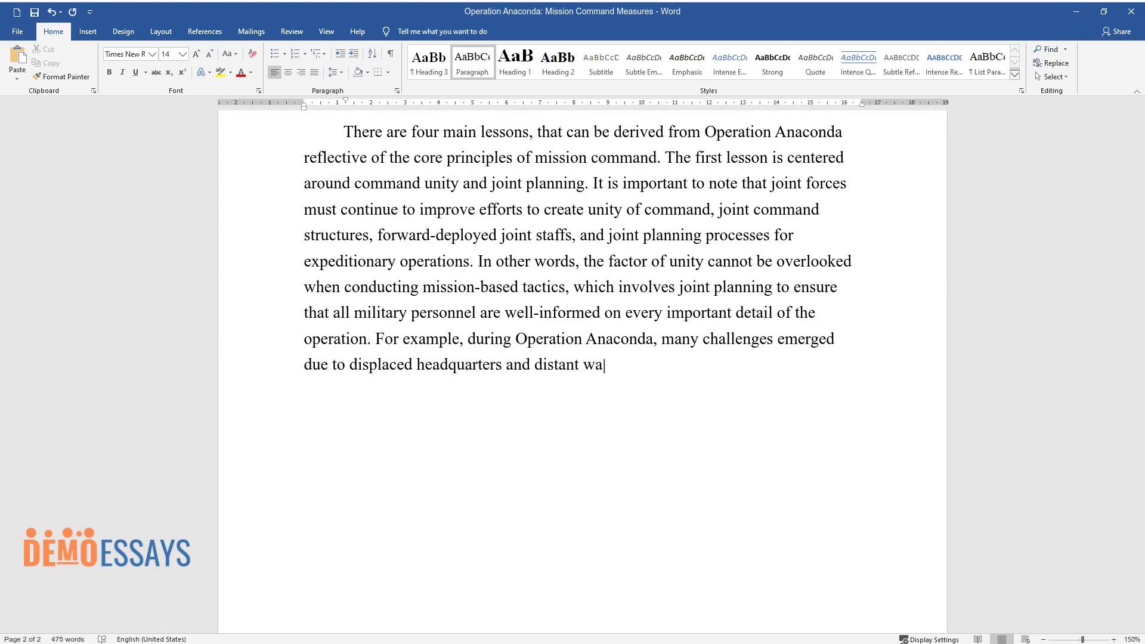
pyautogui.write('rfare execution with a highly fragm')
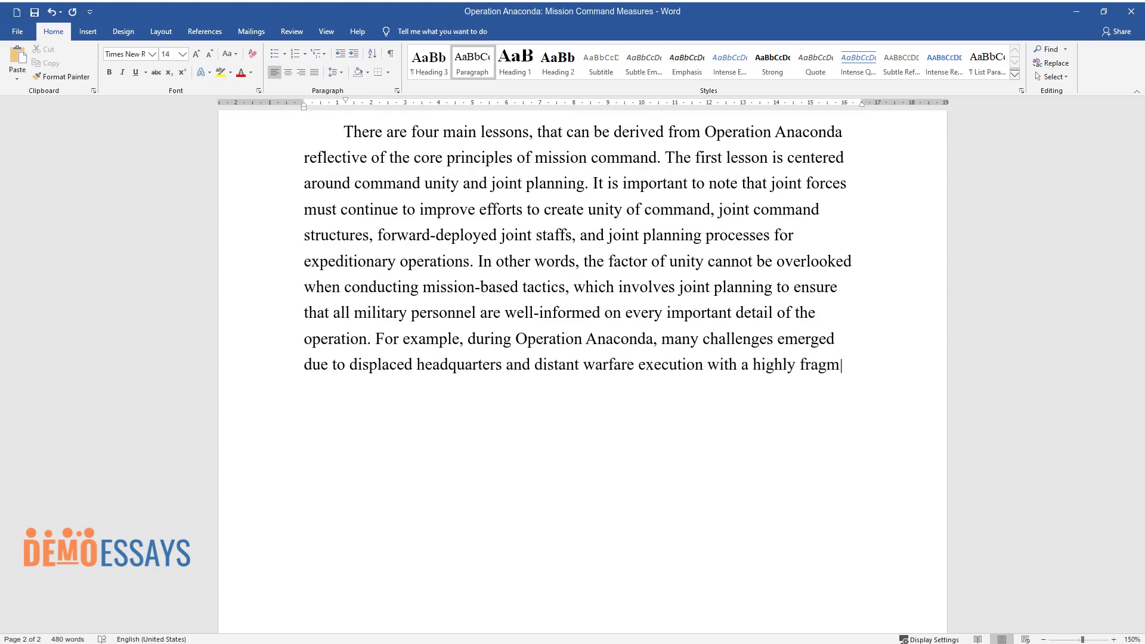
pyautogui.write('ented command staff, which affecte')
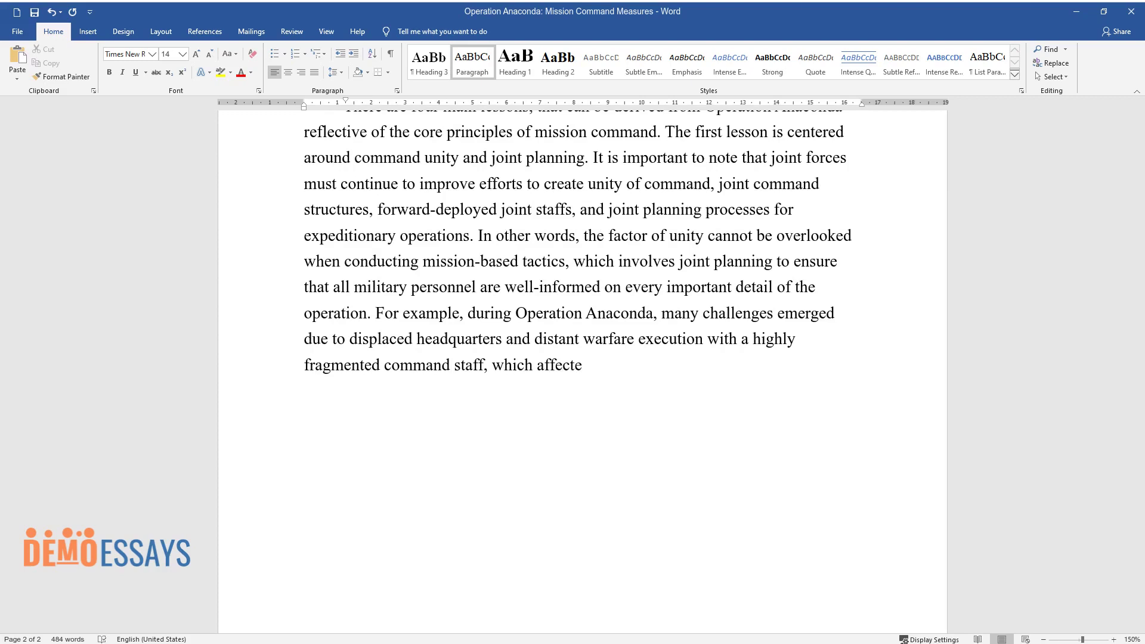
pyautogui.write('d the joint structure. The second l')
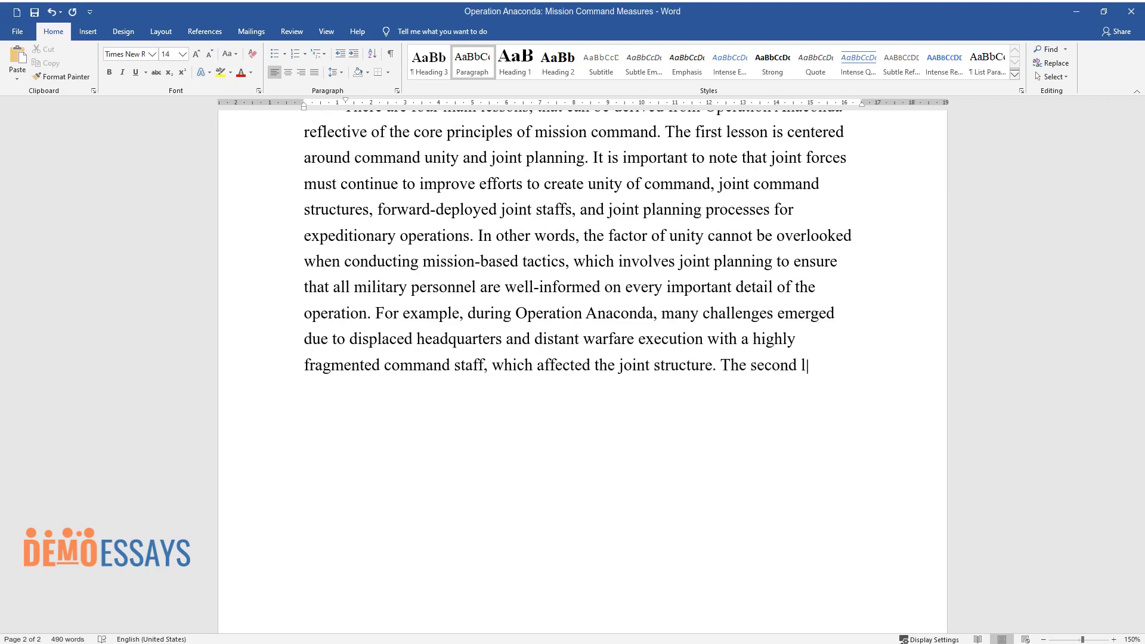
pyautogui.write('esson is focused on battle plans a')
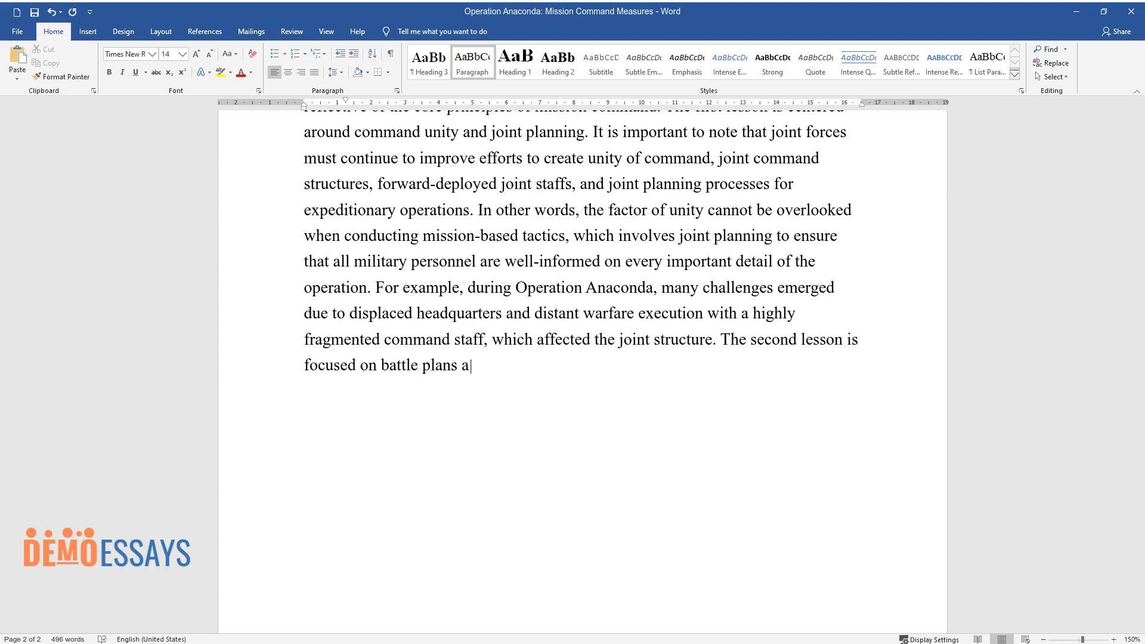
pyautogui.write('nd intelligence estimates, where it')
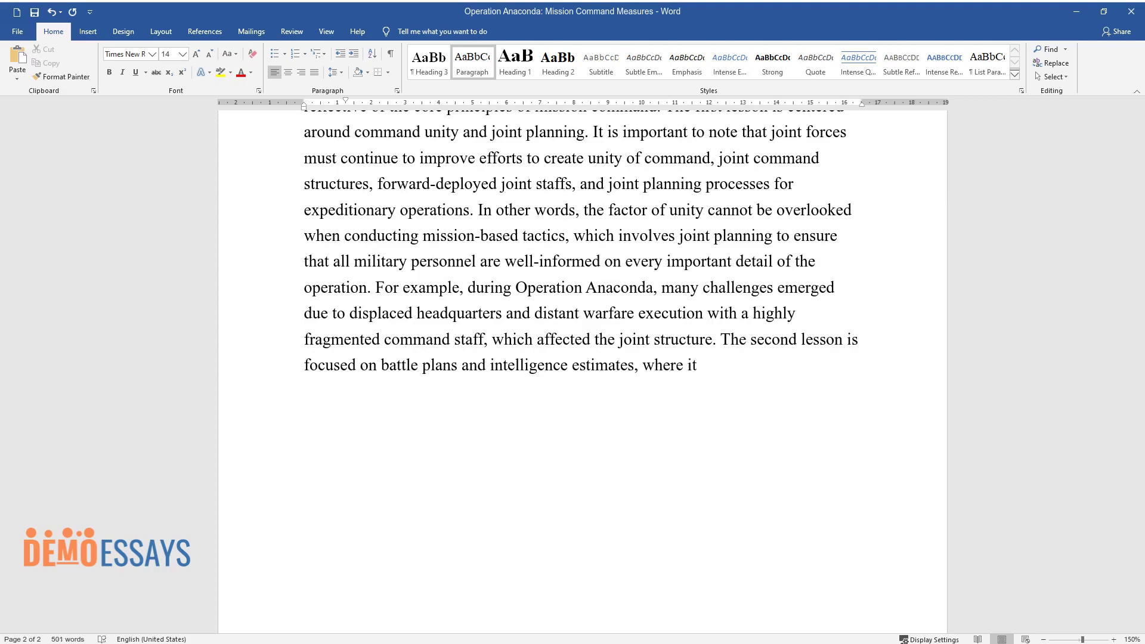
pyautogui.write(' is stated that accurate intellige')
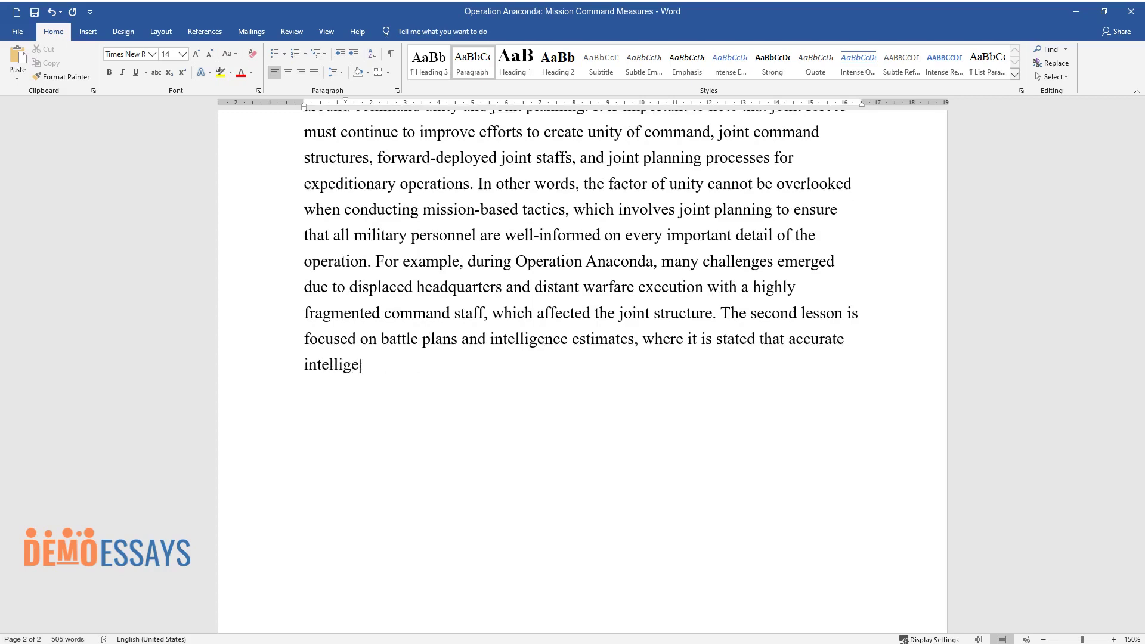
pyautogui.write('nce estimates, well-constructed ba')
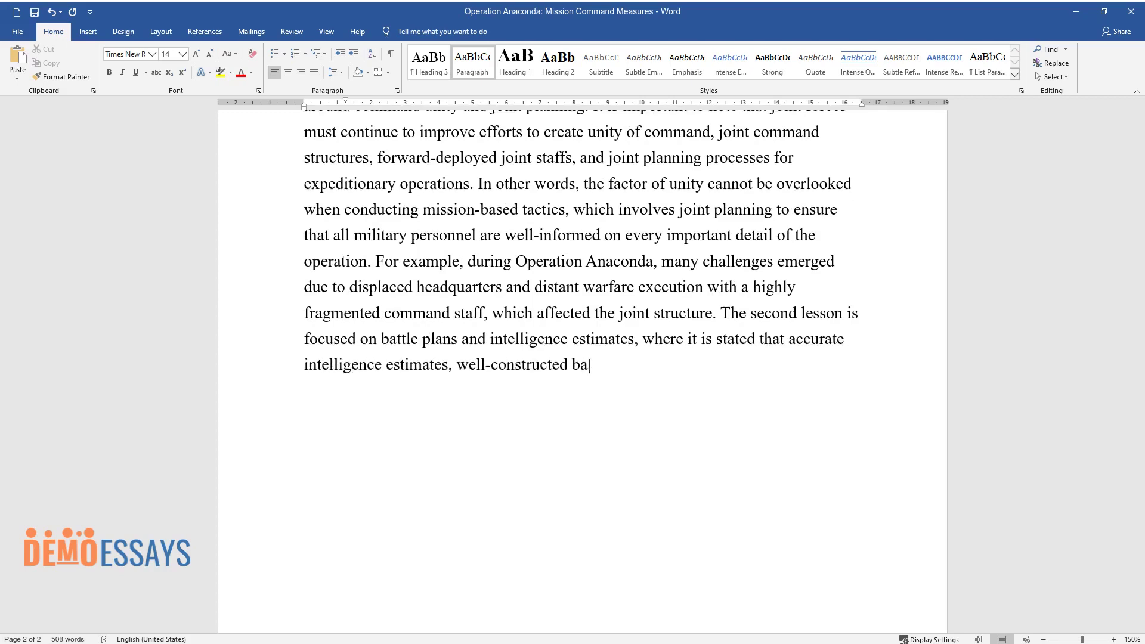
pyautogui.write('ttle plans, and jointly prepared br')
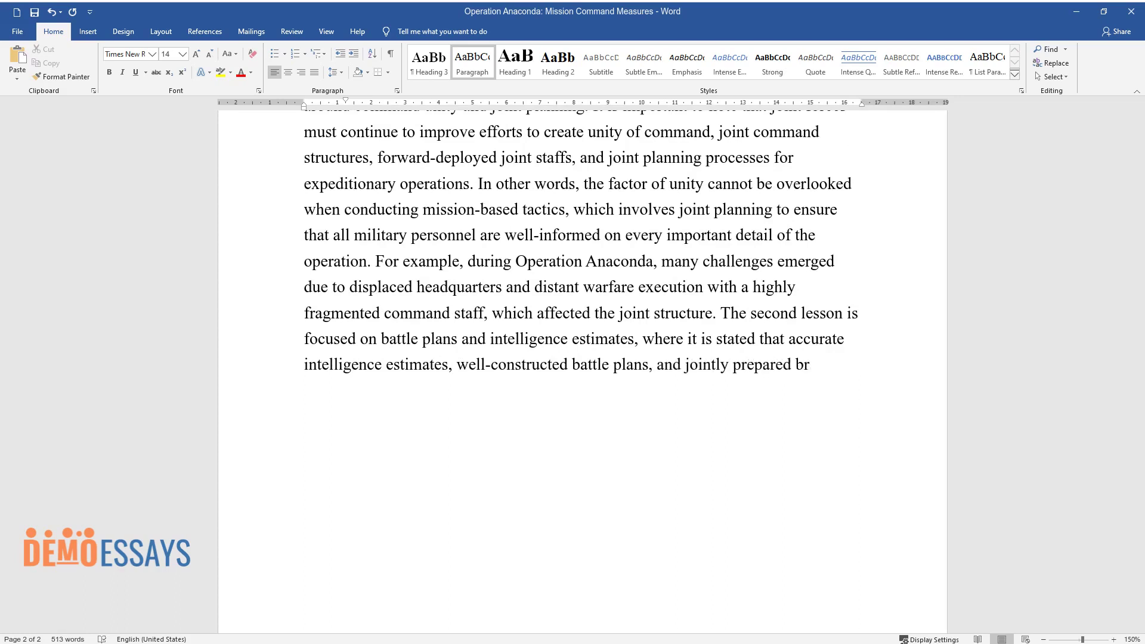
pyautogui.write('anches and sequels (adaptive plans)')
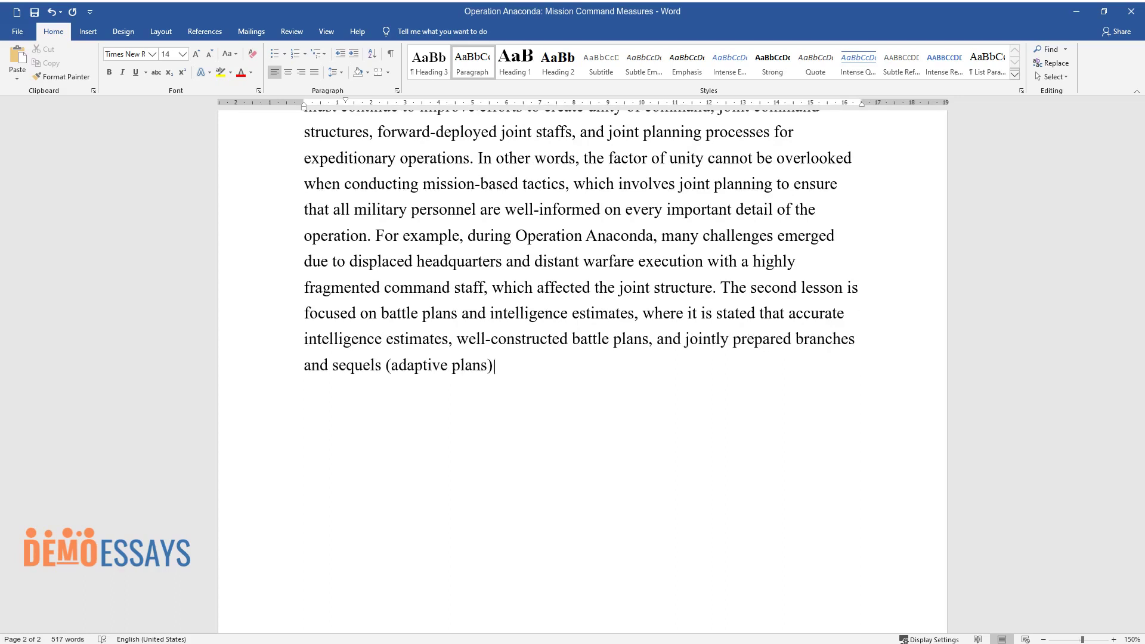
pyautogui.write(', continue to be critical for succ')
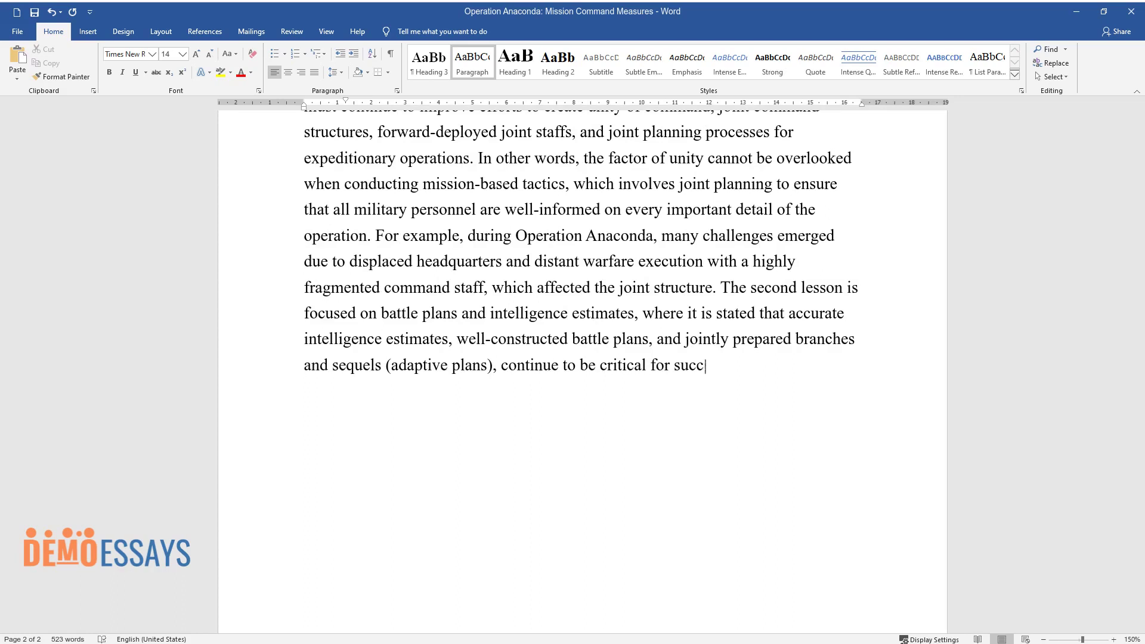
pyautogui.write('essful joint combat operations with')
pyautogui.write(' small mobile forces, and remain a')
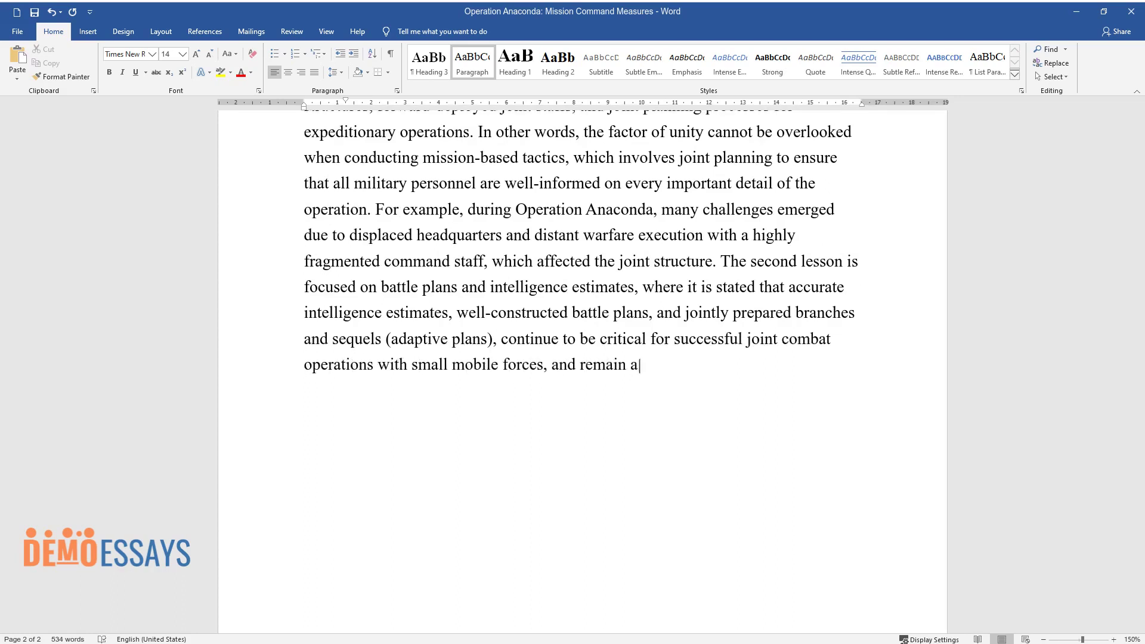
pyautogui.write(' necessity. Operation Anaconda show')
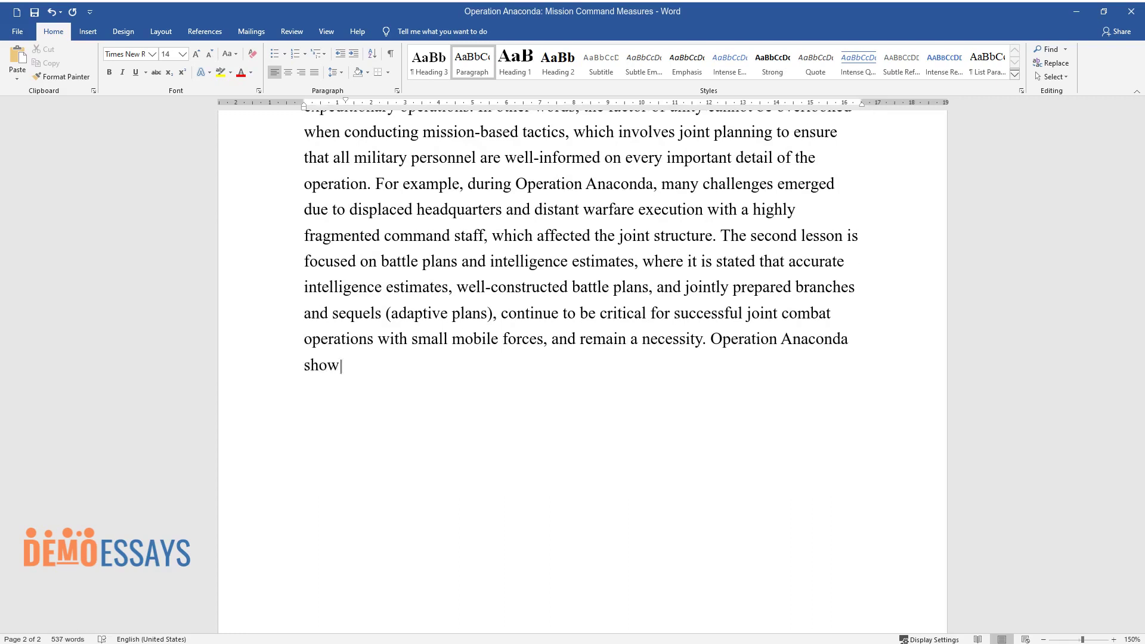
pyautogui.write('s that having adaptive plans in ca')
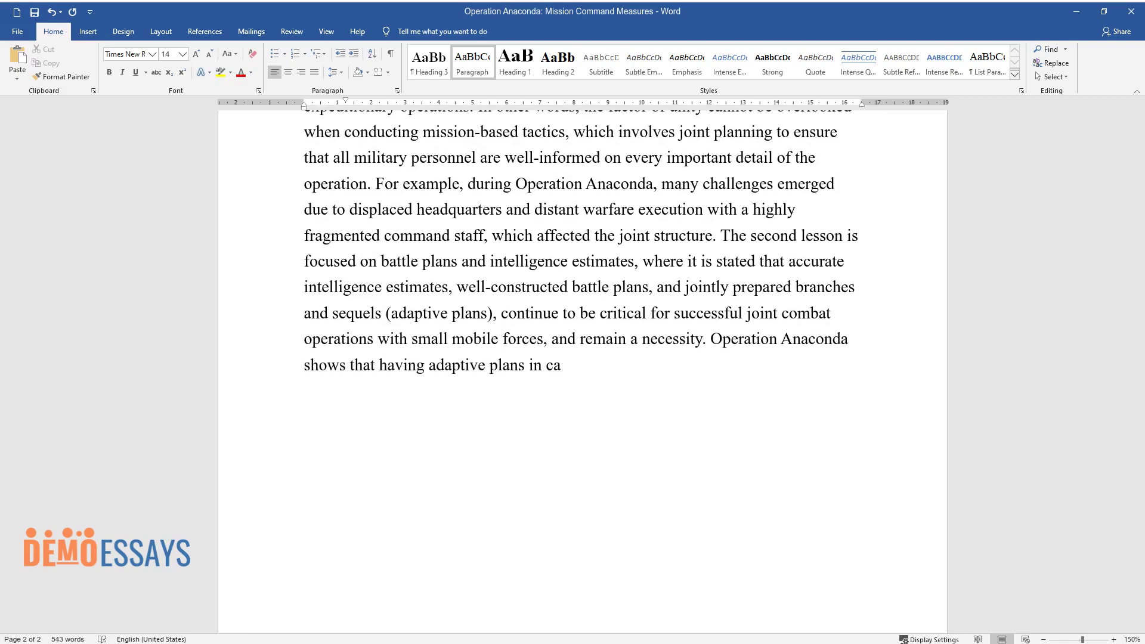
pyautogui.write('se of problematic initial intellig')
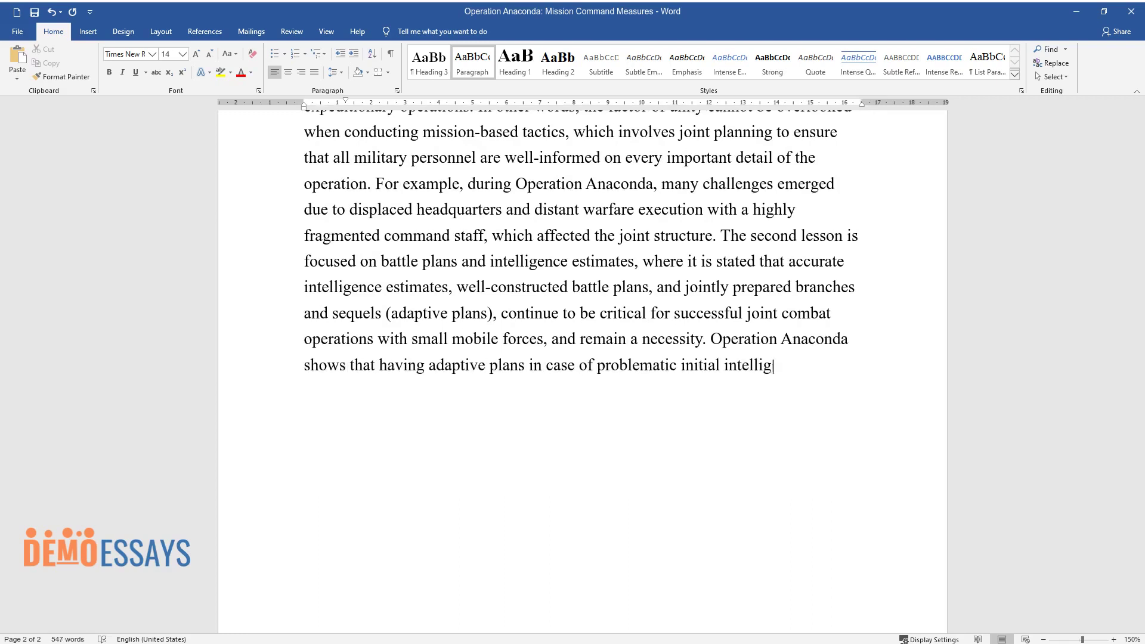
pyautogui.write('ence estimates can be highly critic')
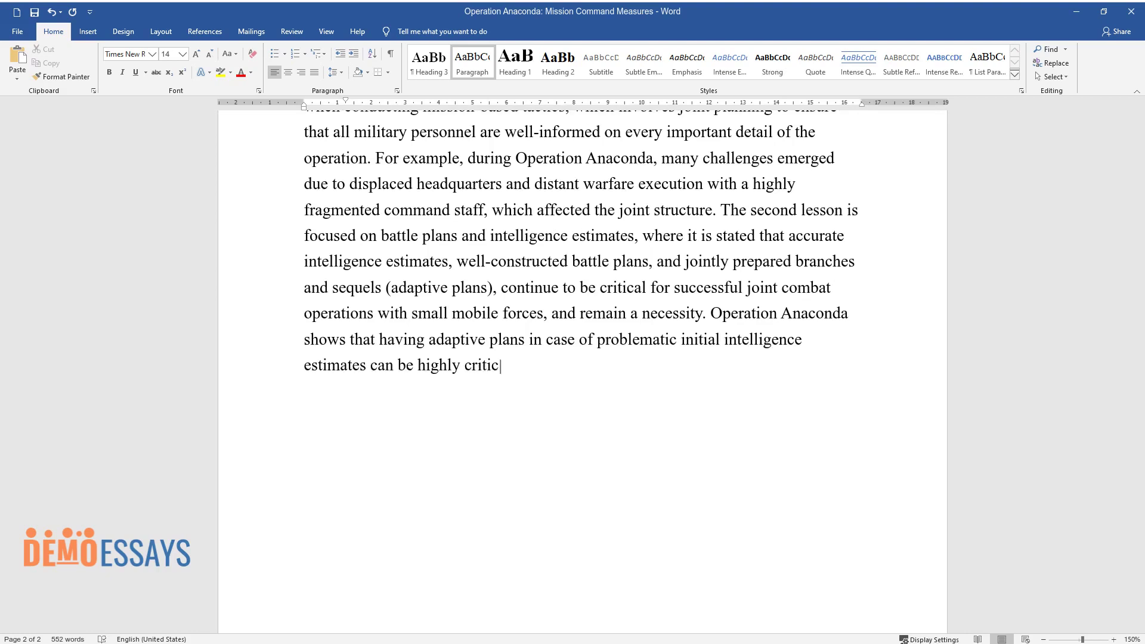
pyautogui.write('al in determining whether or not t')
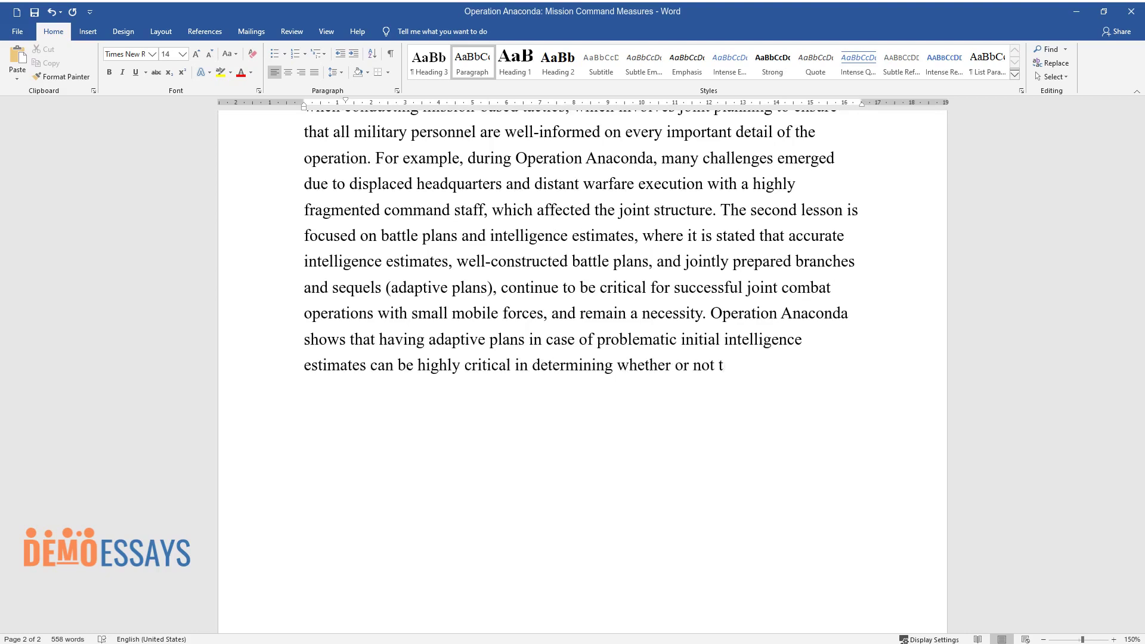
pyautogui.write('he operation will be successful.')
# - End the second-lesson paragraph at 'whether or not the operation will be successful.' and start a new one
pyautogui.press('Return')
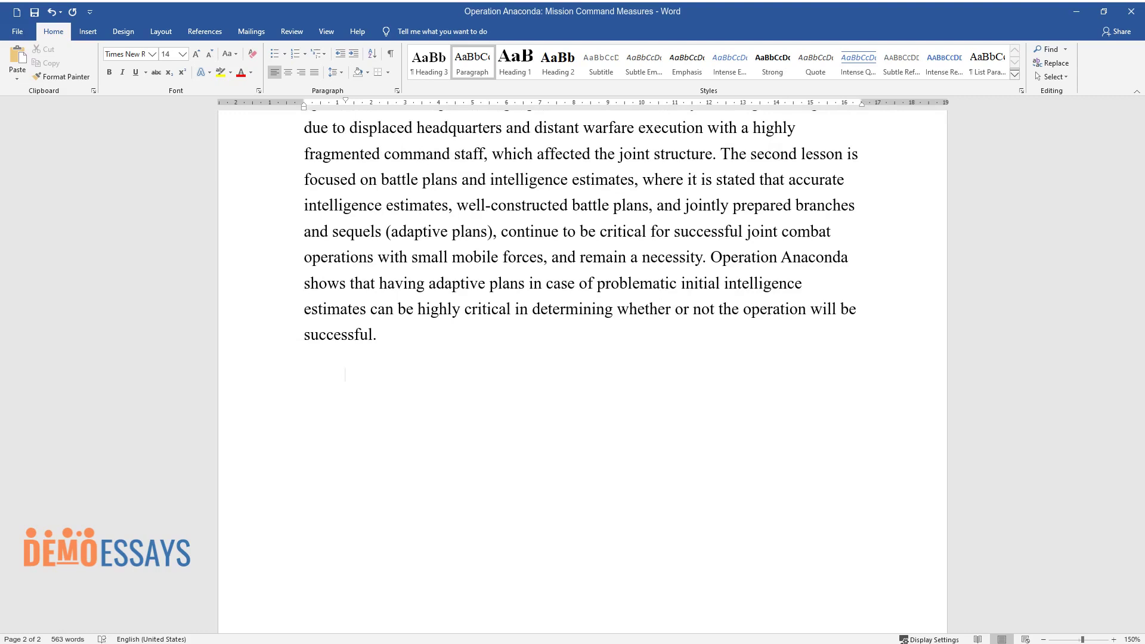
# - Write the third-lesson paragraph 'The third lesson is rooted in the process of integrating air-ground operations…'
pyautogui.write('The third lesson i')
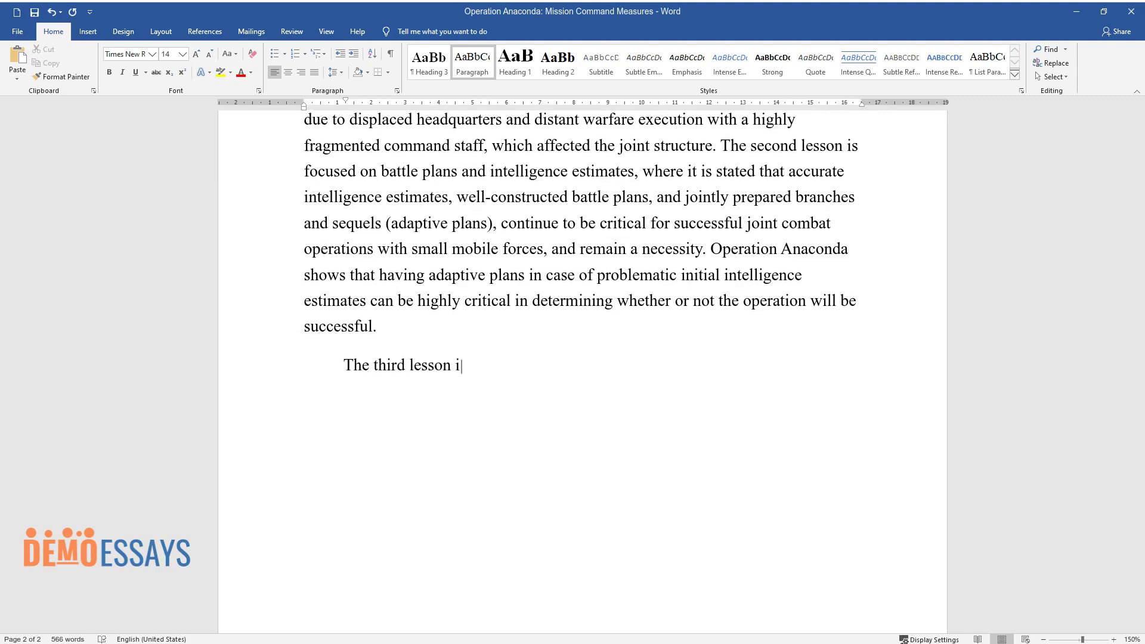
pyautogui.write('s rooted in the process of integra')
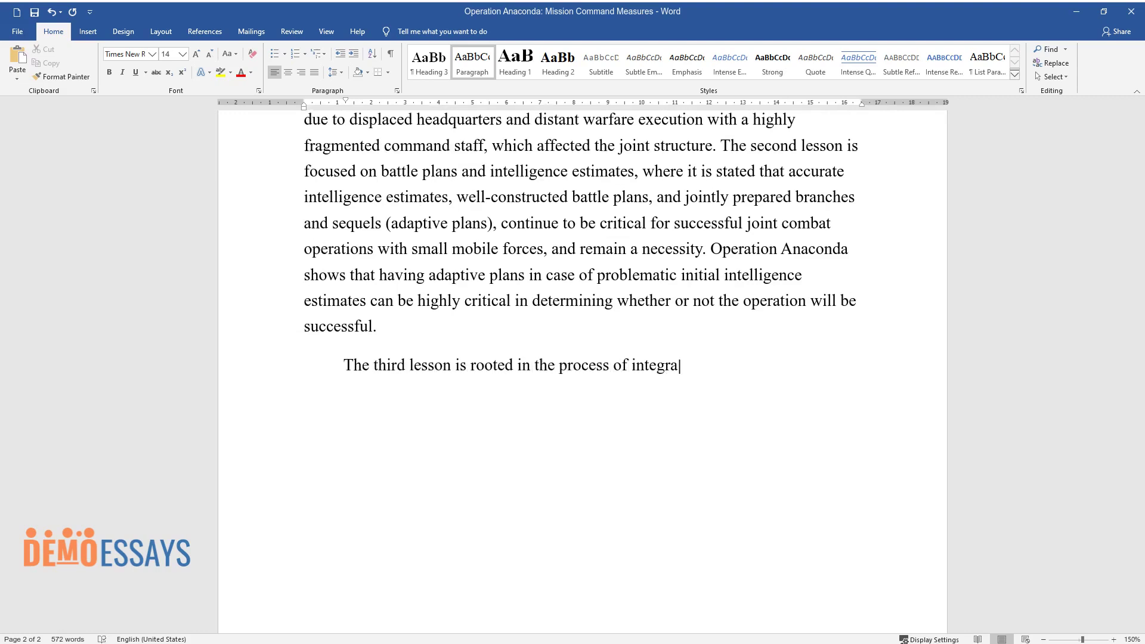
pyautogui.write('ting air-ground operations. It is stated th')
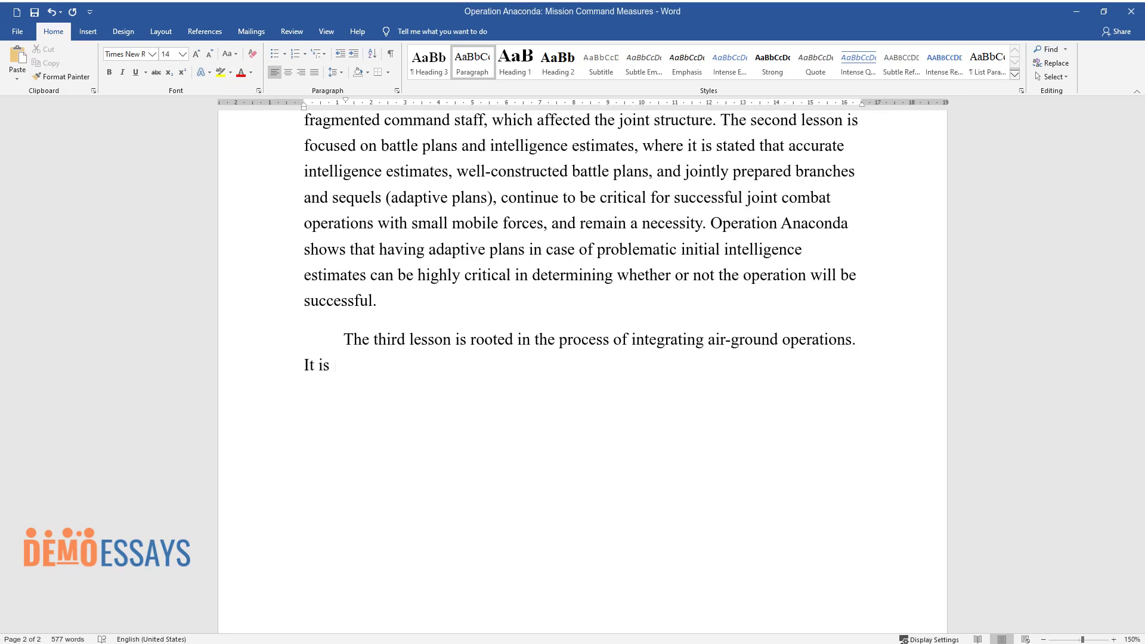
pyautogui.write('at U.S. Joint forces need')
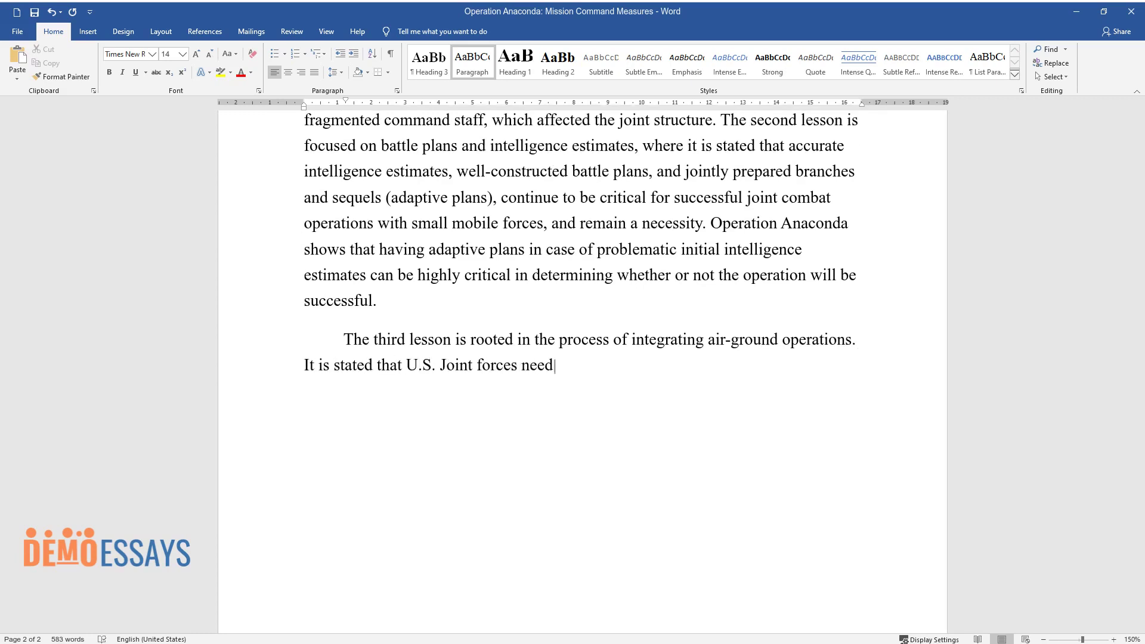
pyautogui.write(' improvements in conducting integr')
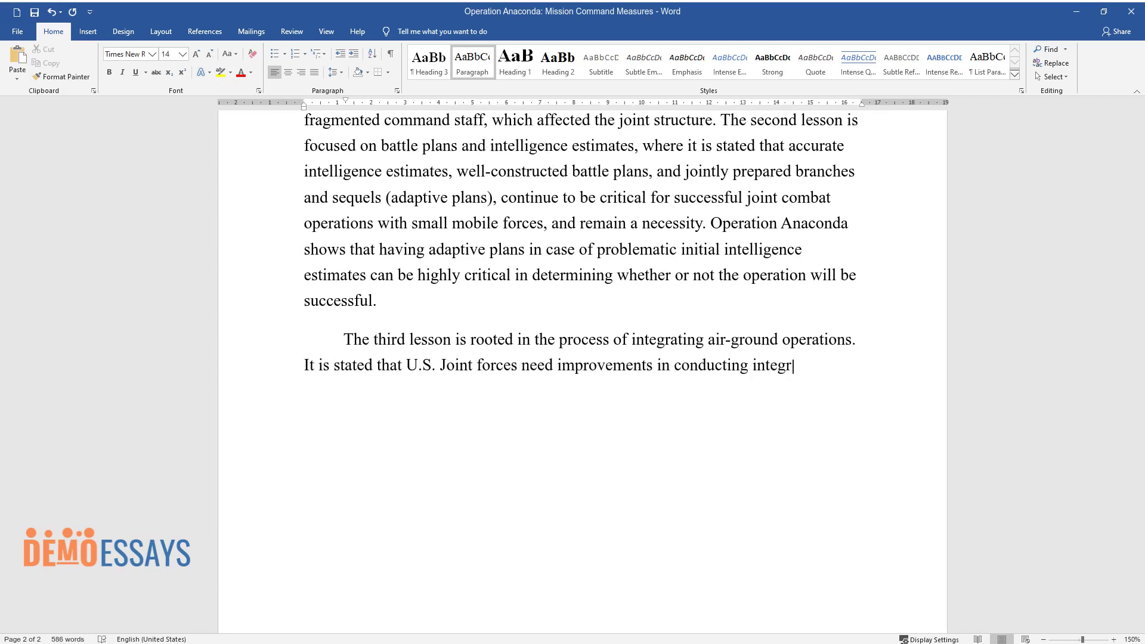
pyautogui.write('ated air-ground operations in such')
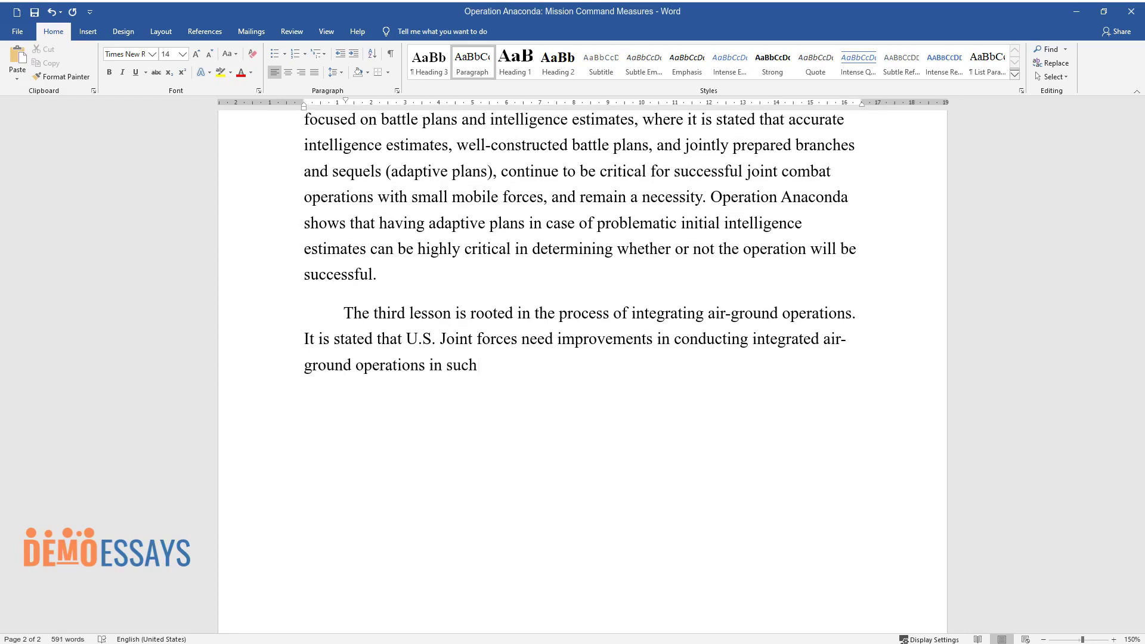
pyautogui.write(' battles. Improvements are needed ')
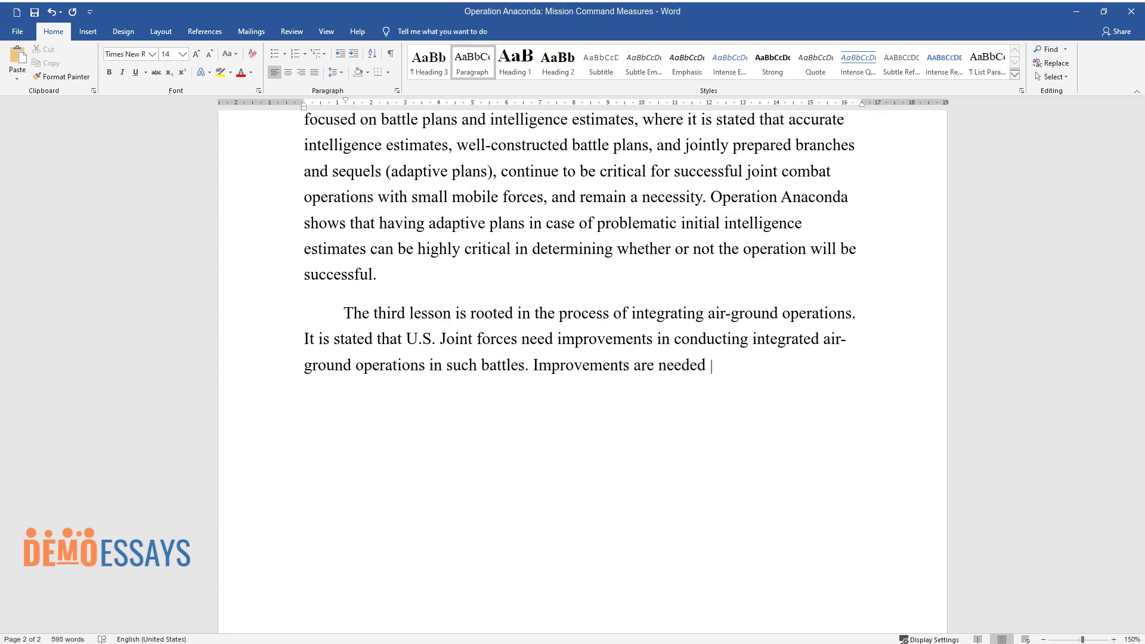
pyautogui.write('in creating a common understanding of join')
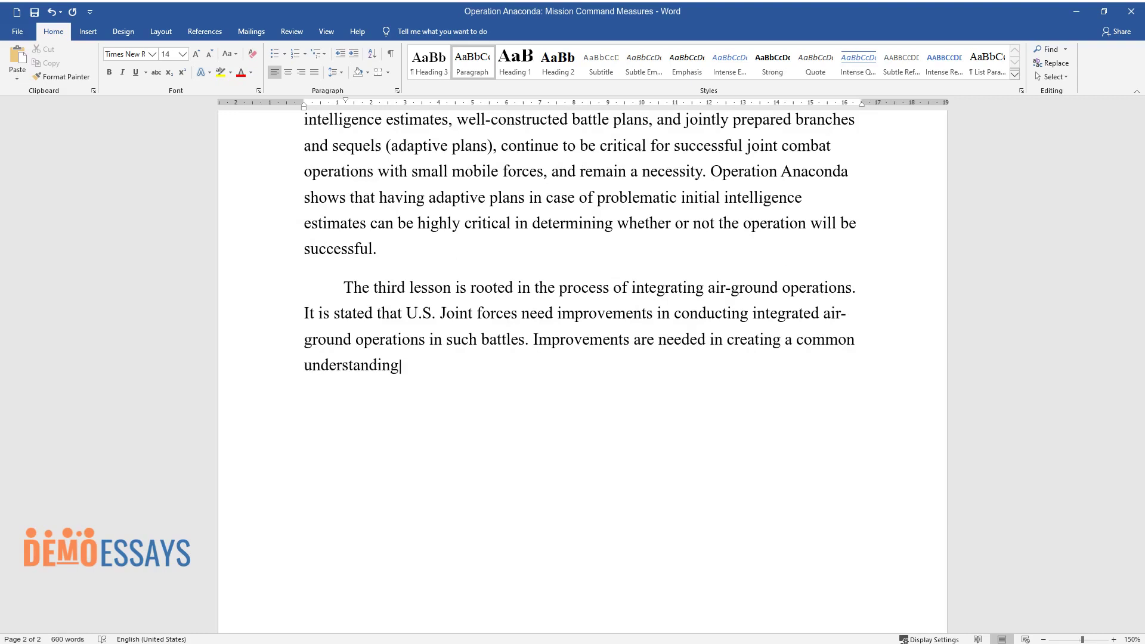
pyautogui.write('t force employment concept')
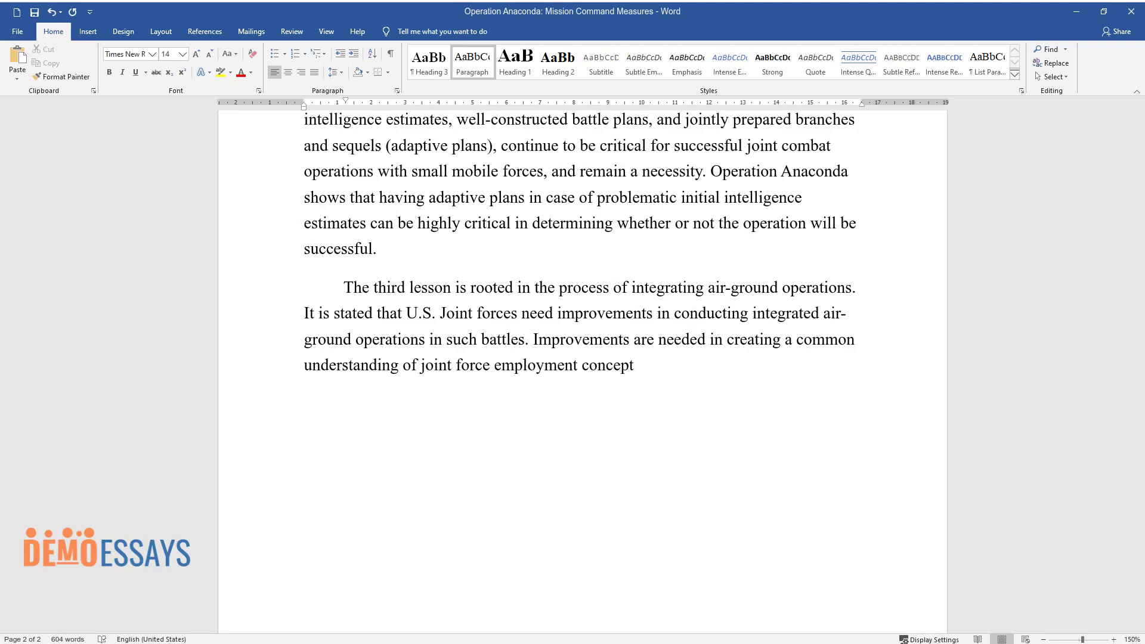
pyautogui.write('s, establishing effective informa')
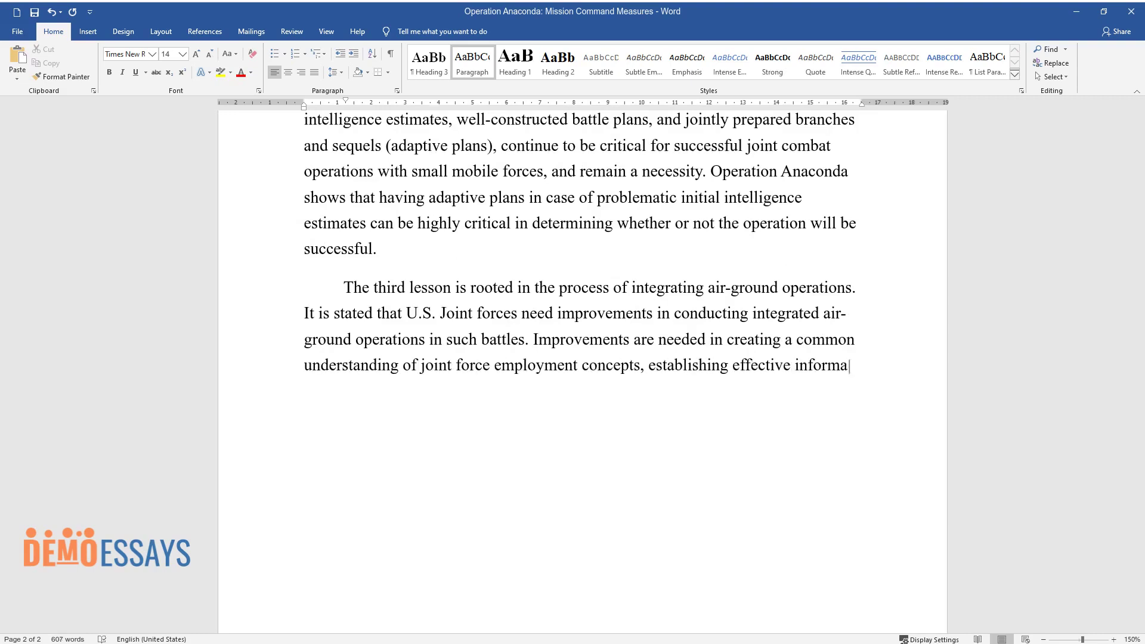
pyautogui.write('tion networks and joint communicat')
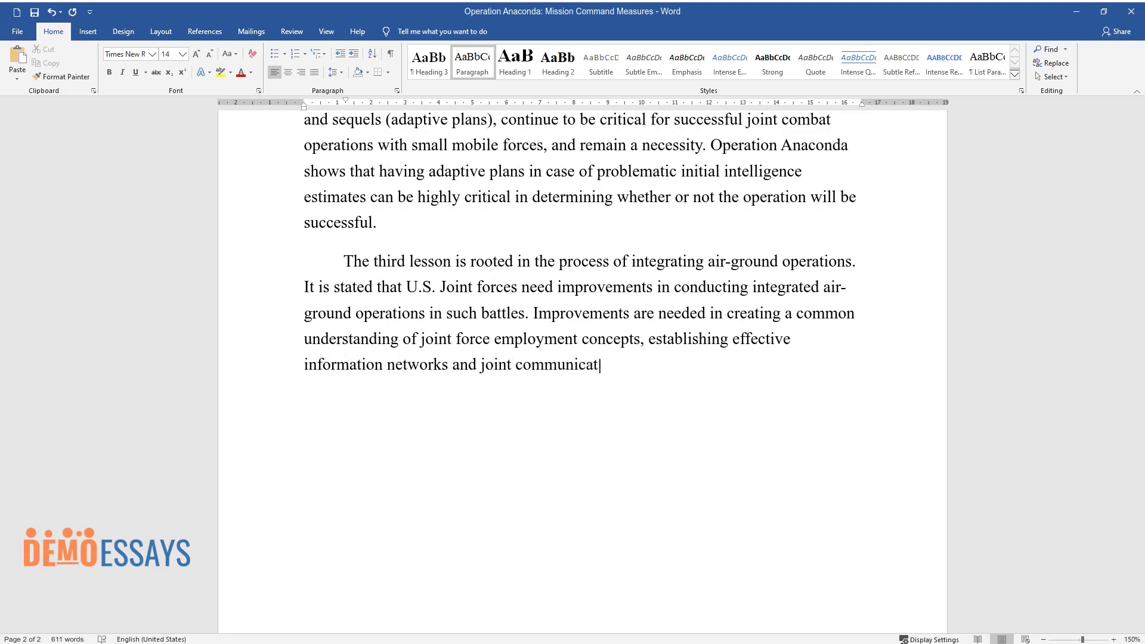
pyautogui.write('ions systems, as well as in ensuri')
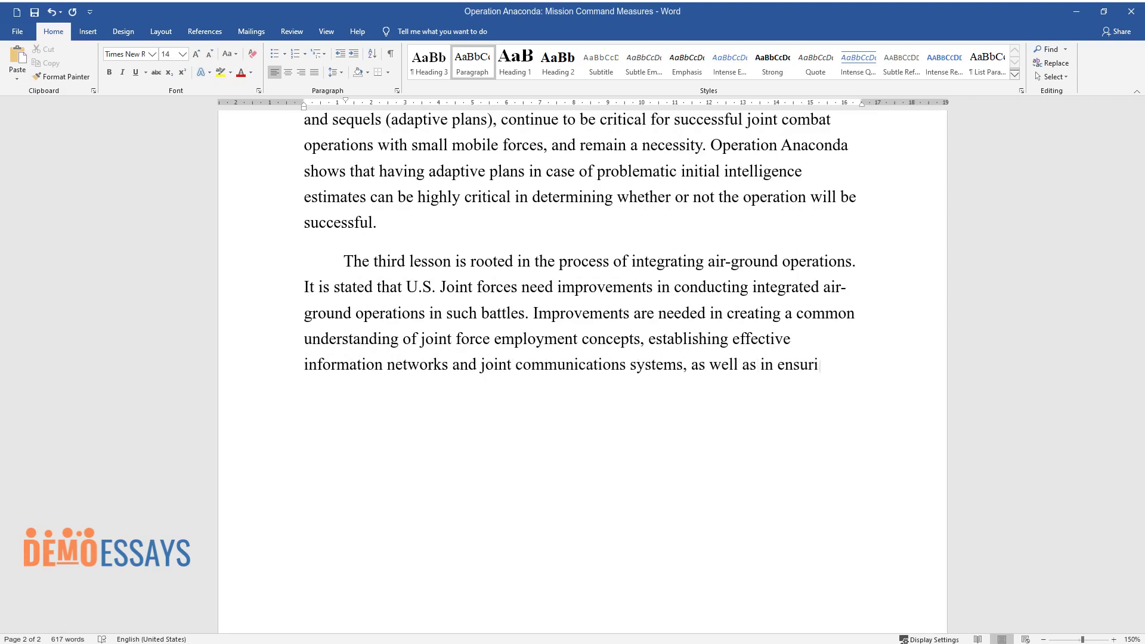
pyautogui.write('ng appropriate command and control')
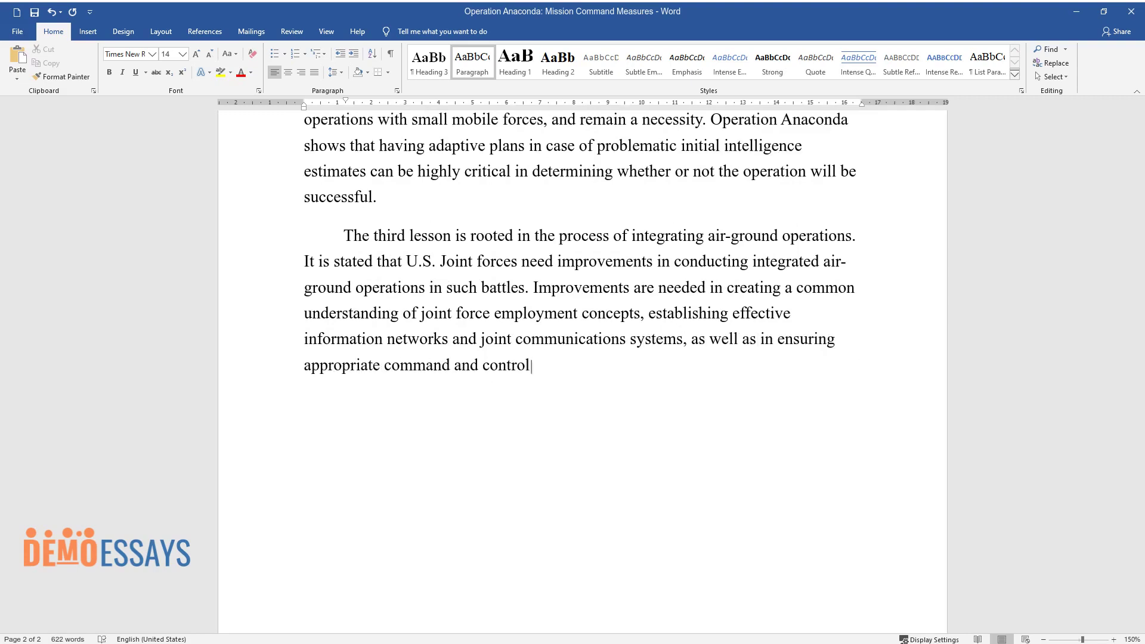
pyautogui.write(' of airstrikes in support of groun')
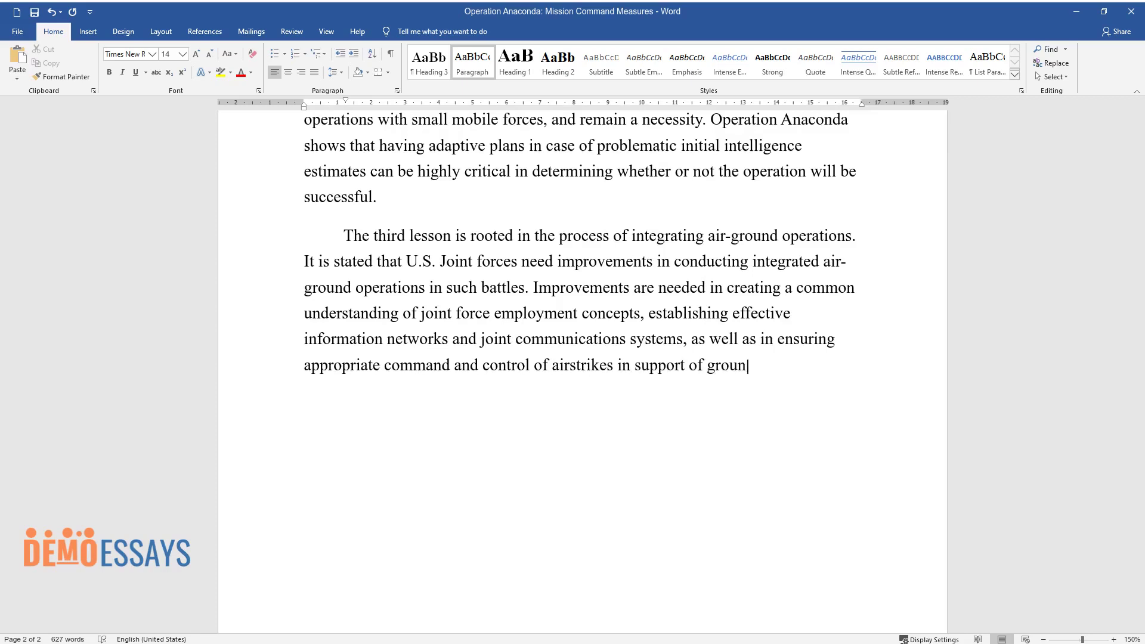
pyautogui.write('d force operations. In other words')
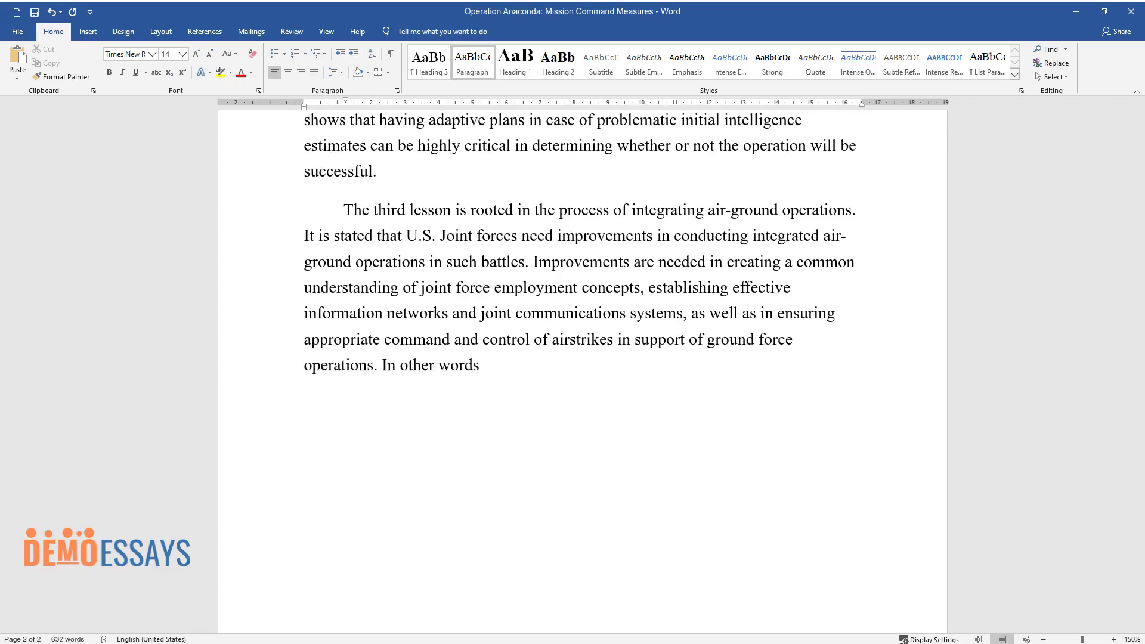
pyautogui.write(', joint employment needs to be ens')
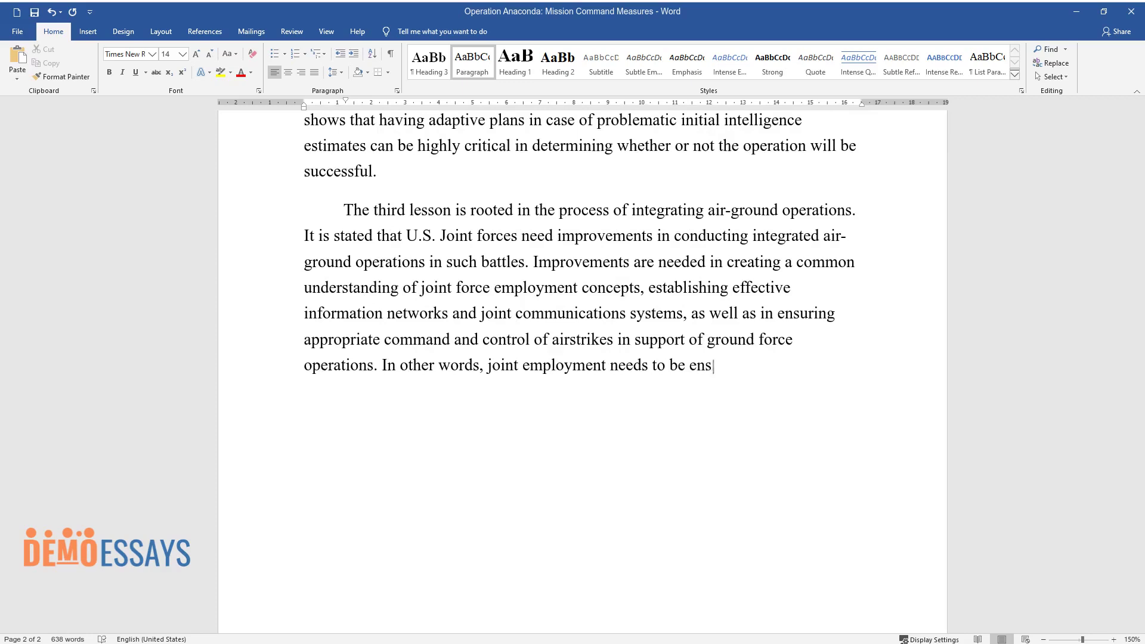
pyautogui.write('ured between different military un')
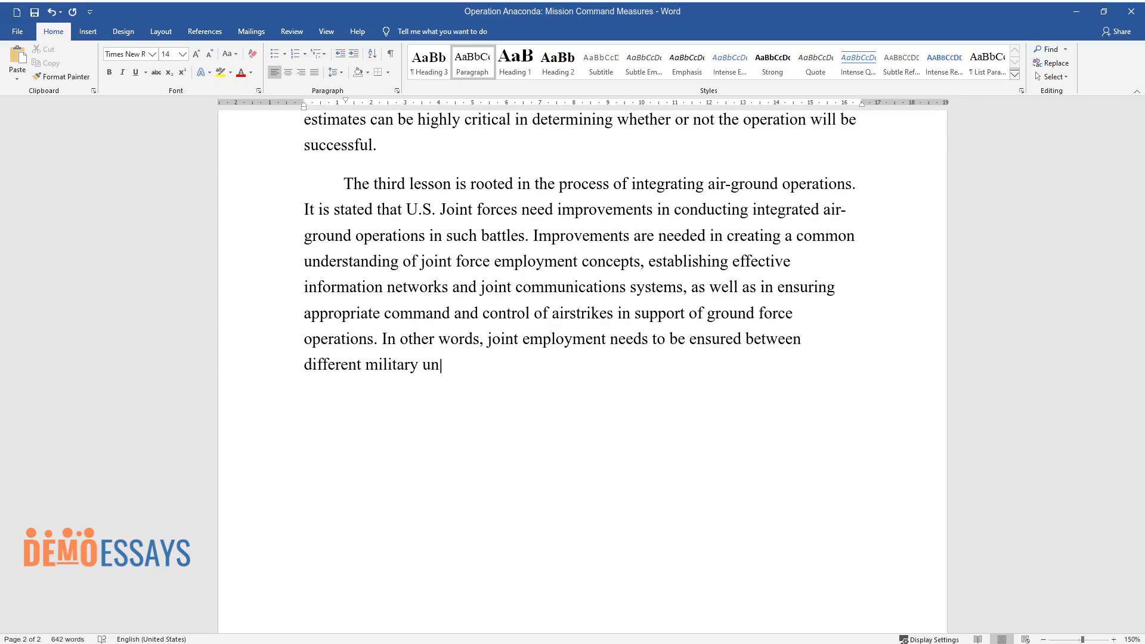
pyautogui.write('its, such as ground and air units.')
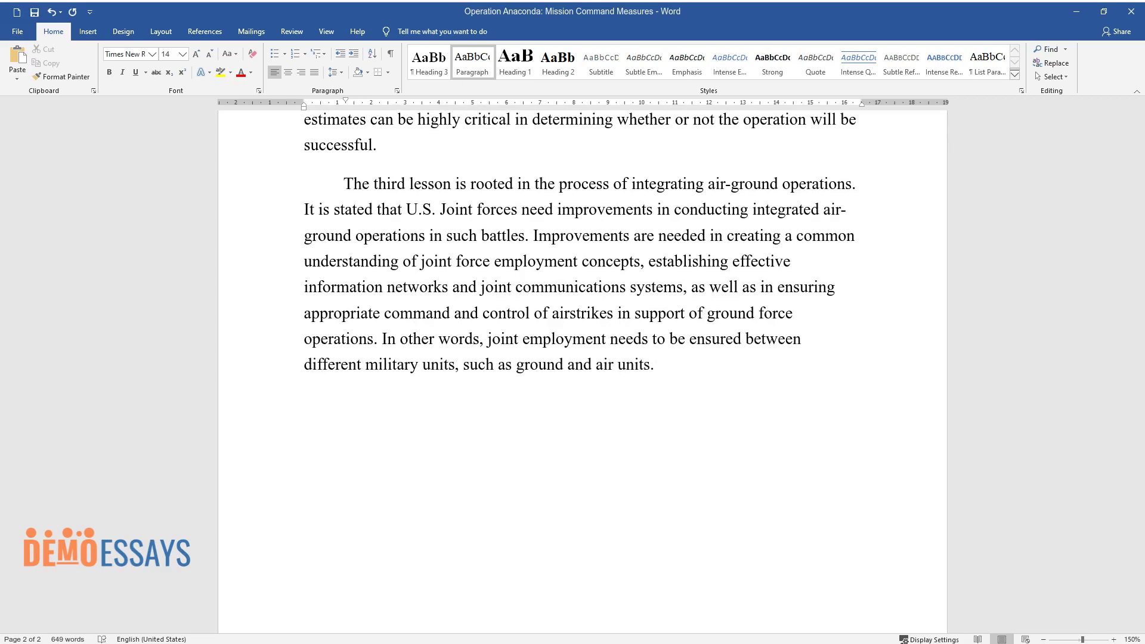
pyautogui.write(' Operation Anaconda is an ideal demonstrat')
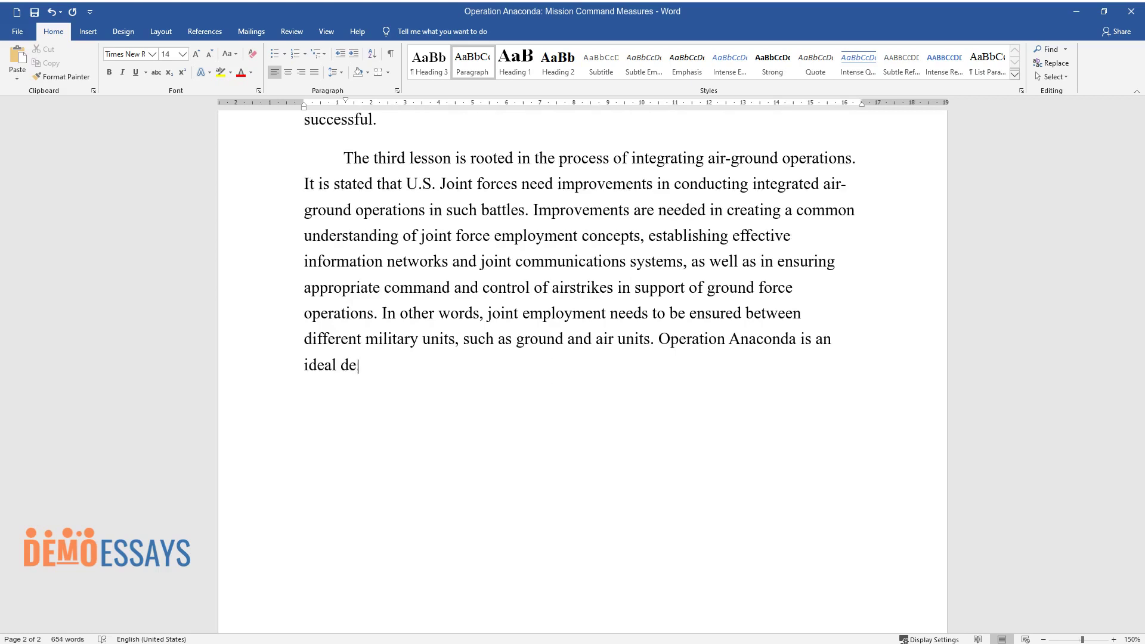
pyautogui.write('ion of how important it i')
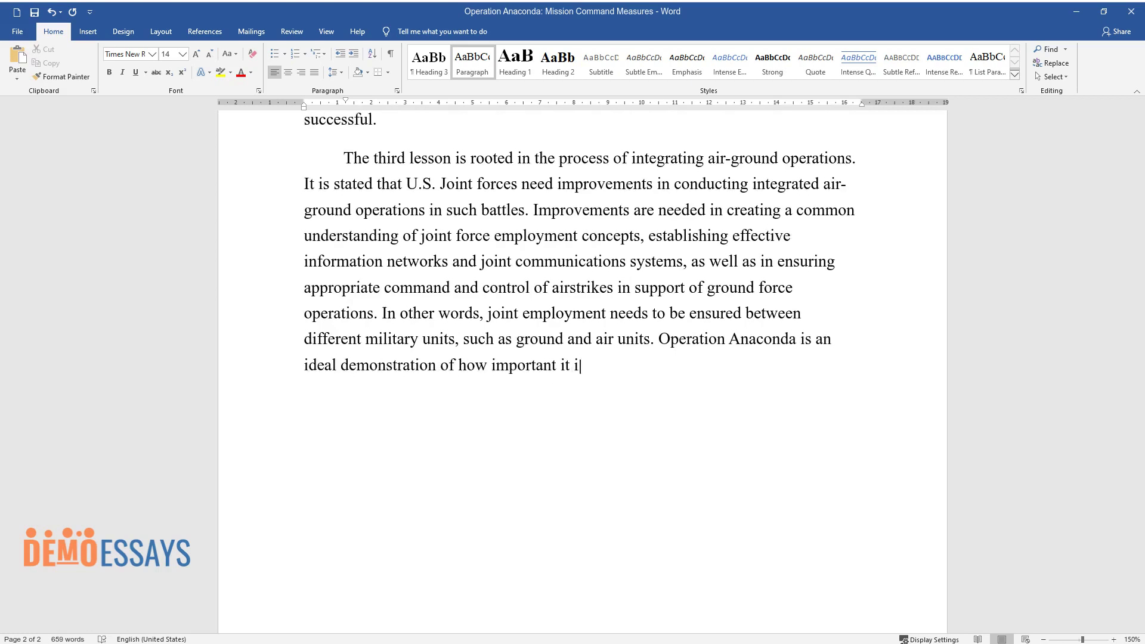
pyautogui.write('s to establish authority distribut')
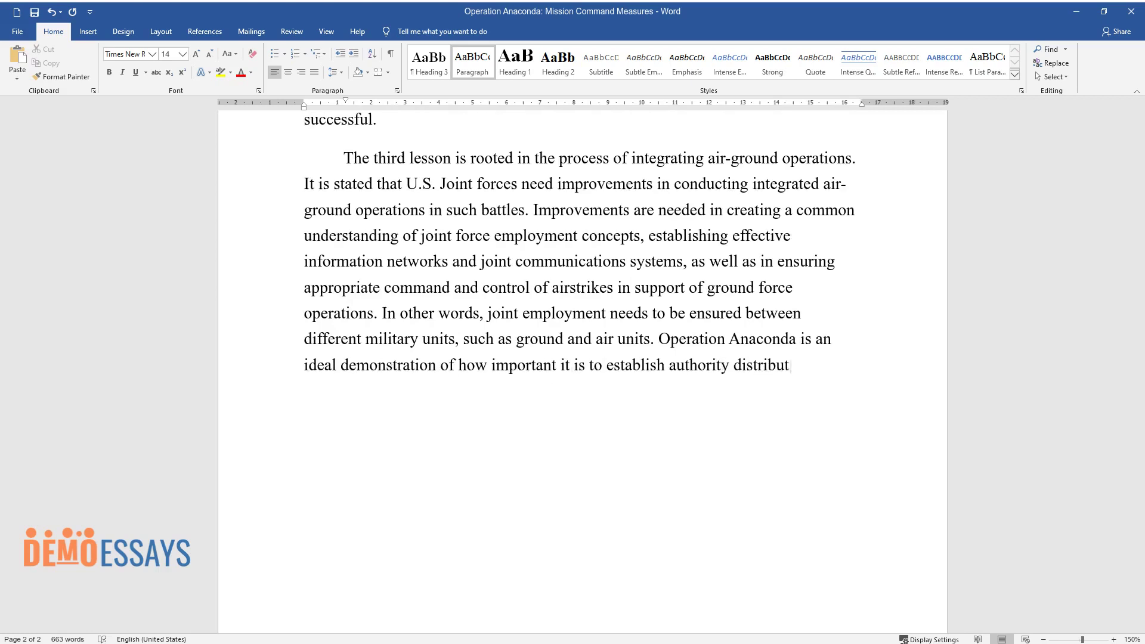
pyautogui.write('ion to make effective tactical and')
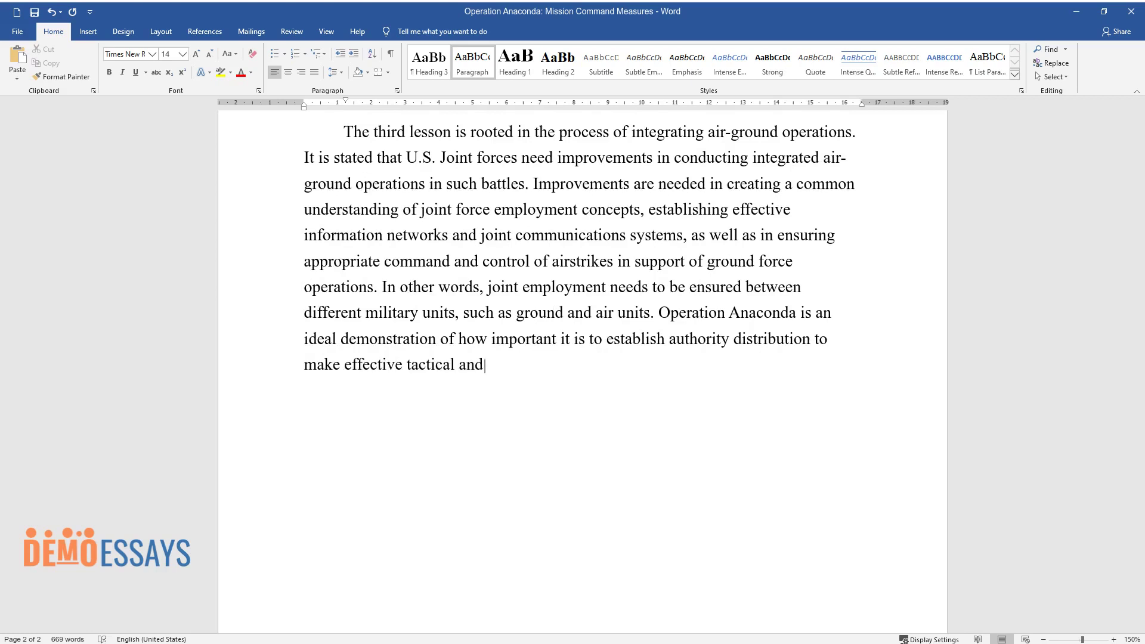
pyautogui.write(' operational plans and decisions. ')
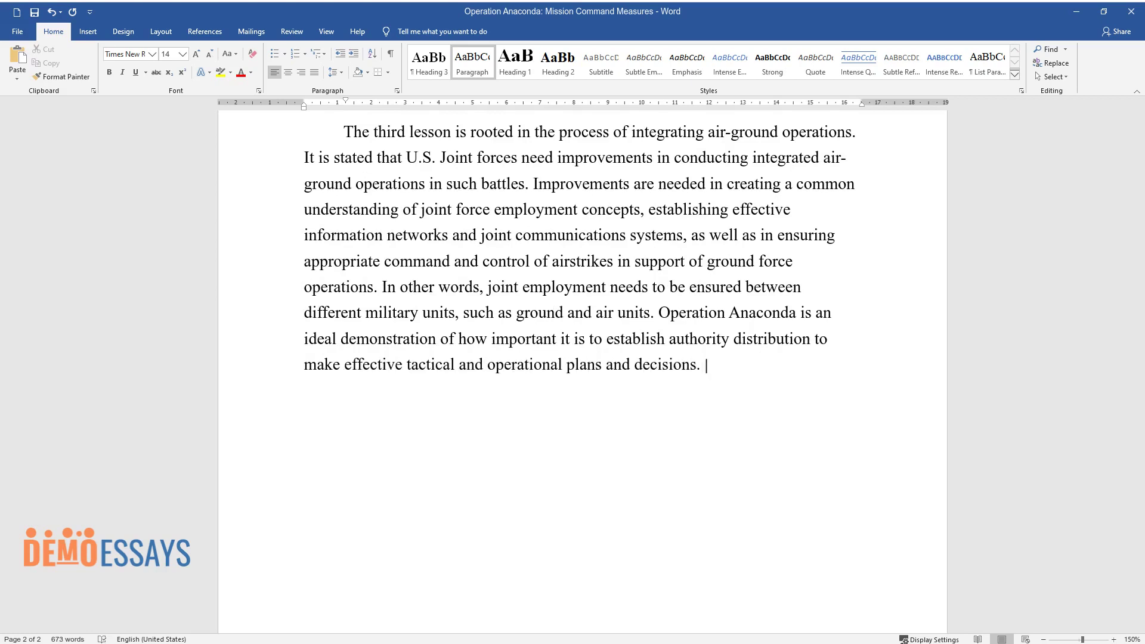
pyautogui.write('The fourth lesson is focused on ru')
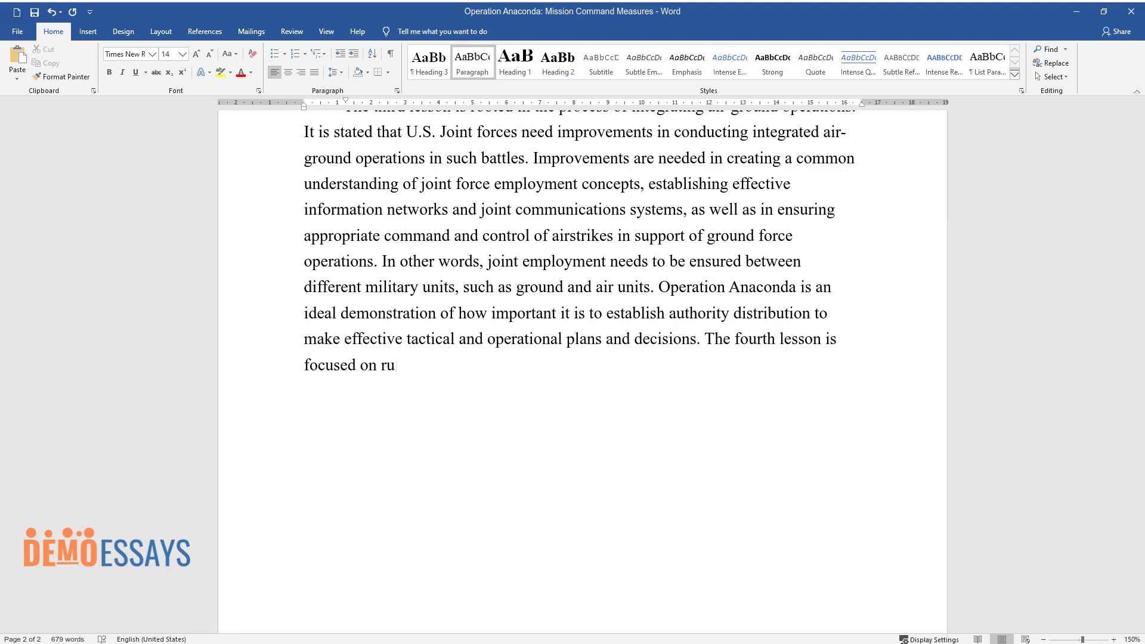
pyautogui.write('les of engagement and mission orde')
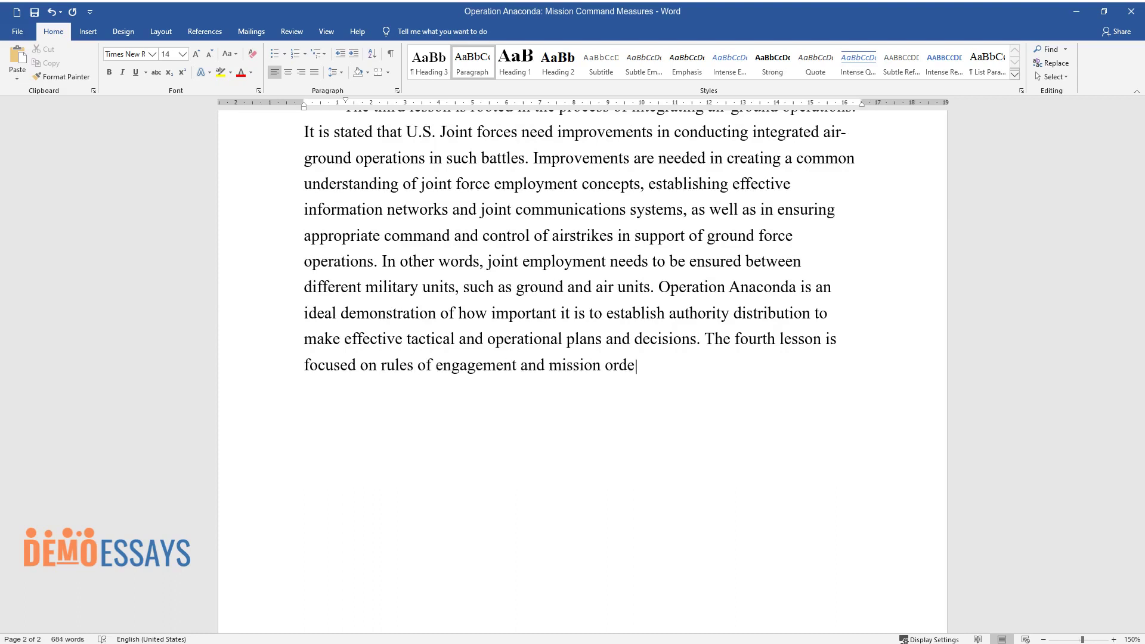
pyautogui.write('rs. It is stated that U.S. forces')
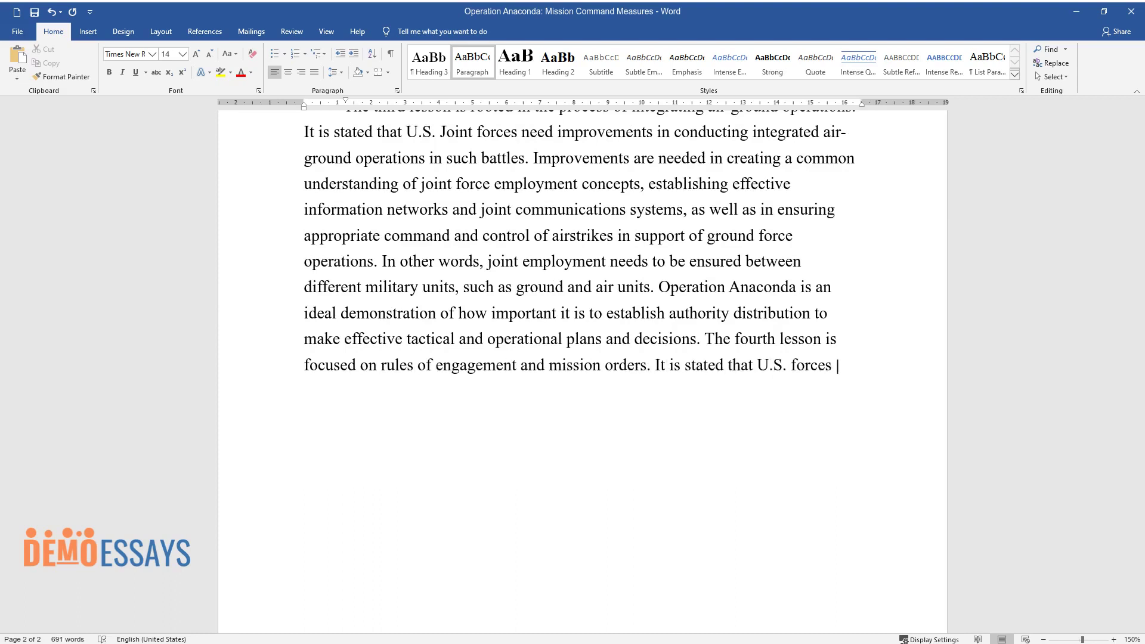
pyautogui.write(' in battle require')
pyautogui.write(' adequate mission orders, rules of engagement (ROE)')
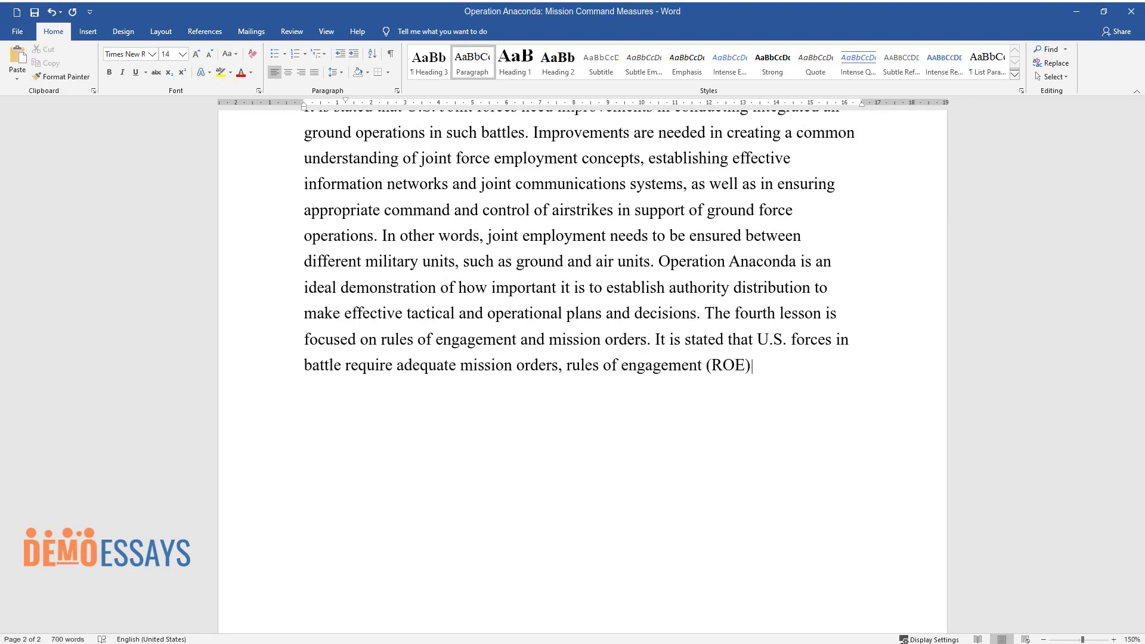
pyautogui.write(', and associated fire restrictions')
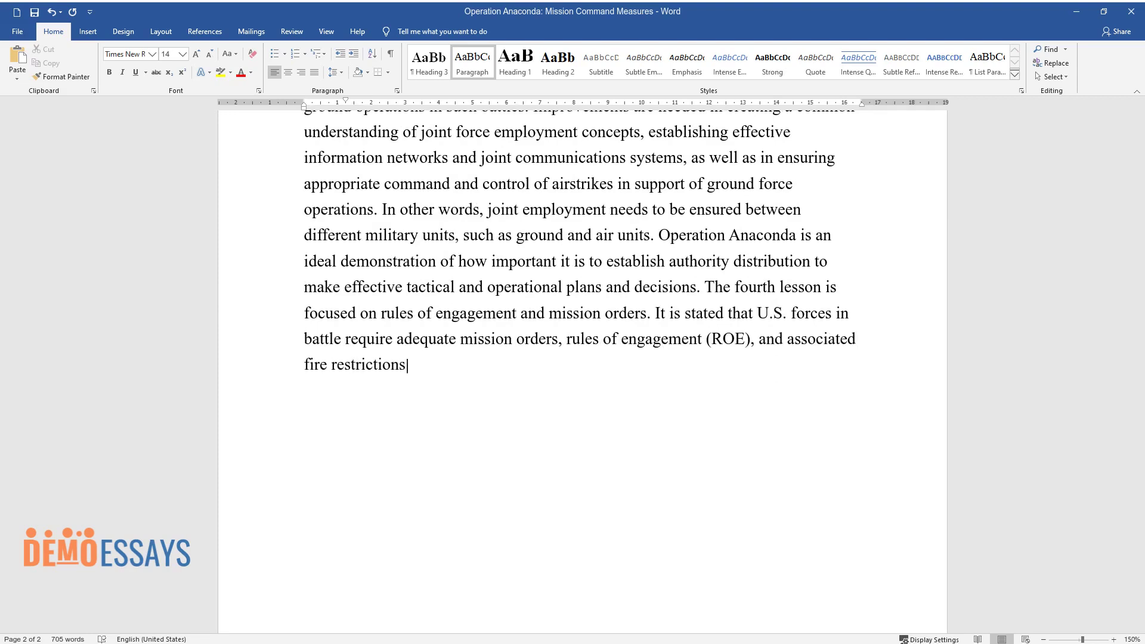
pyautogui.write(' that give clear guidance and exe')
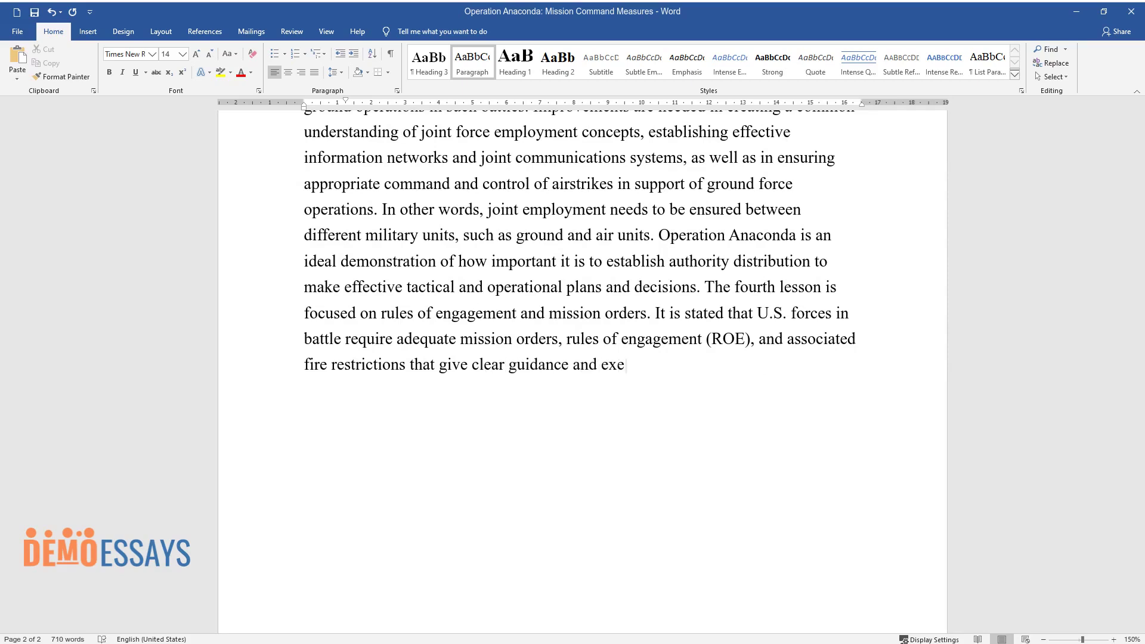
pyautogui.write('rt proper controls while providing')
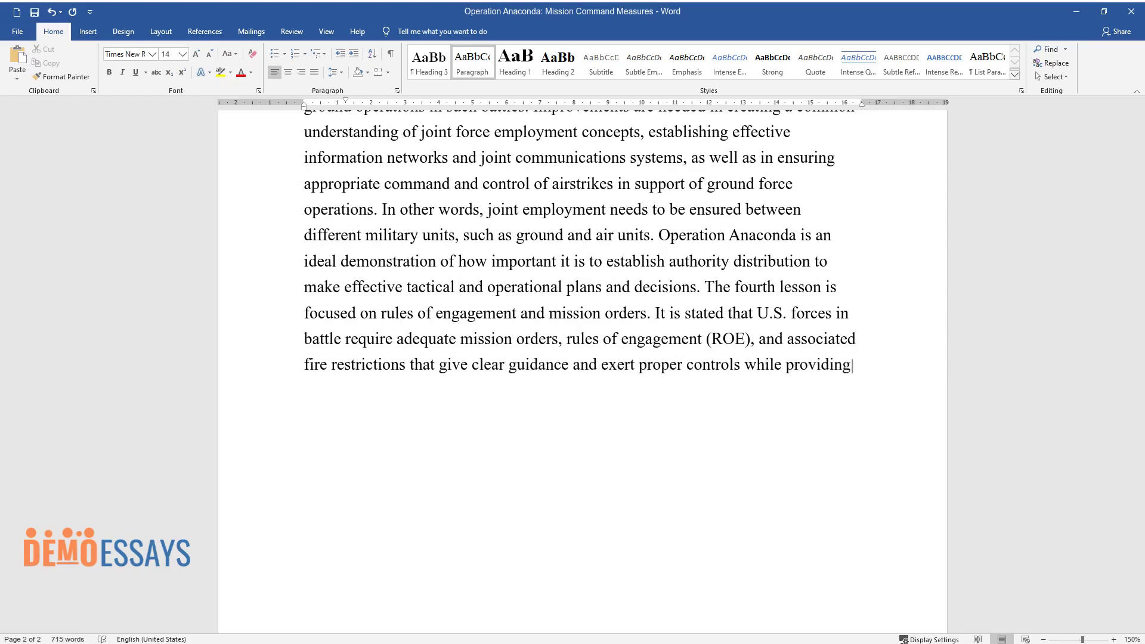
pyautogui.write(' force commanders the authority an')
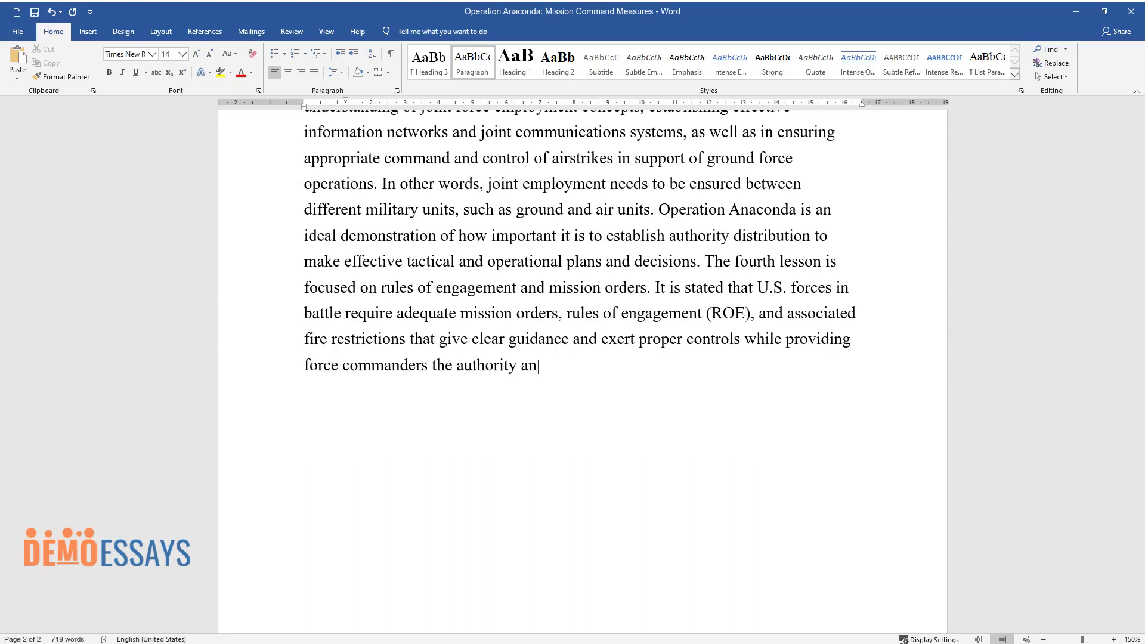
pyautogui.write('d latitude to execute their missio')
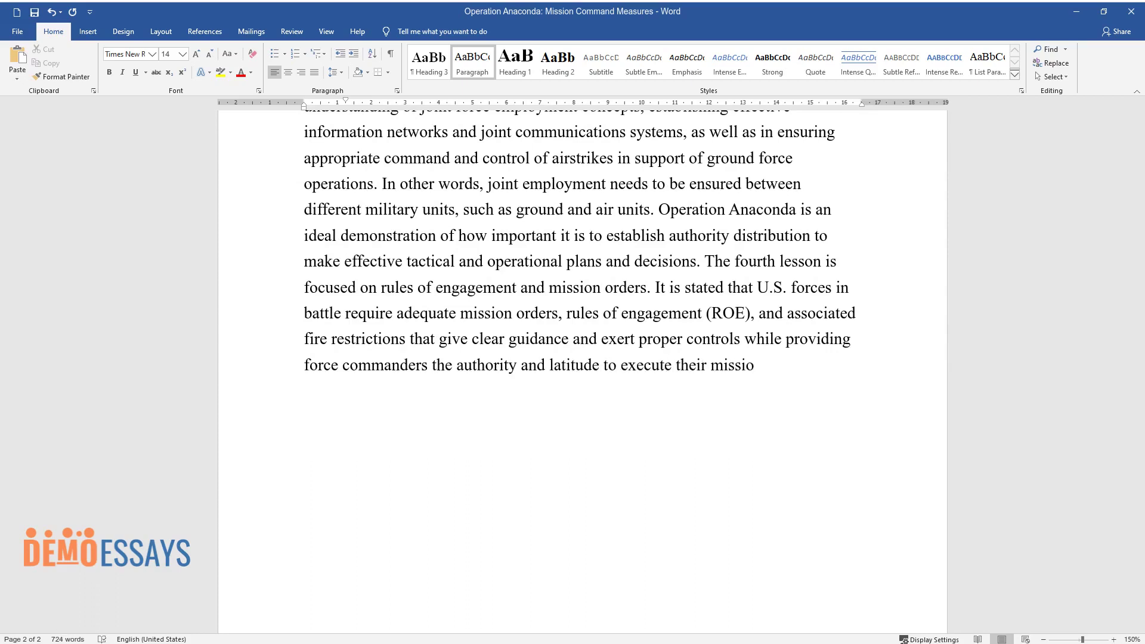
pyautogui.write('ns. Thus, the statement is reflect')
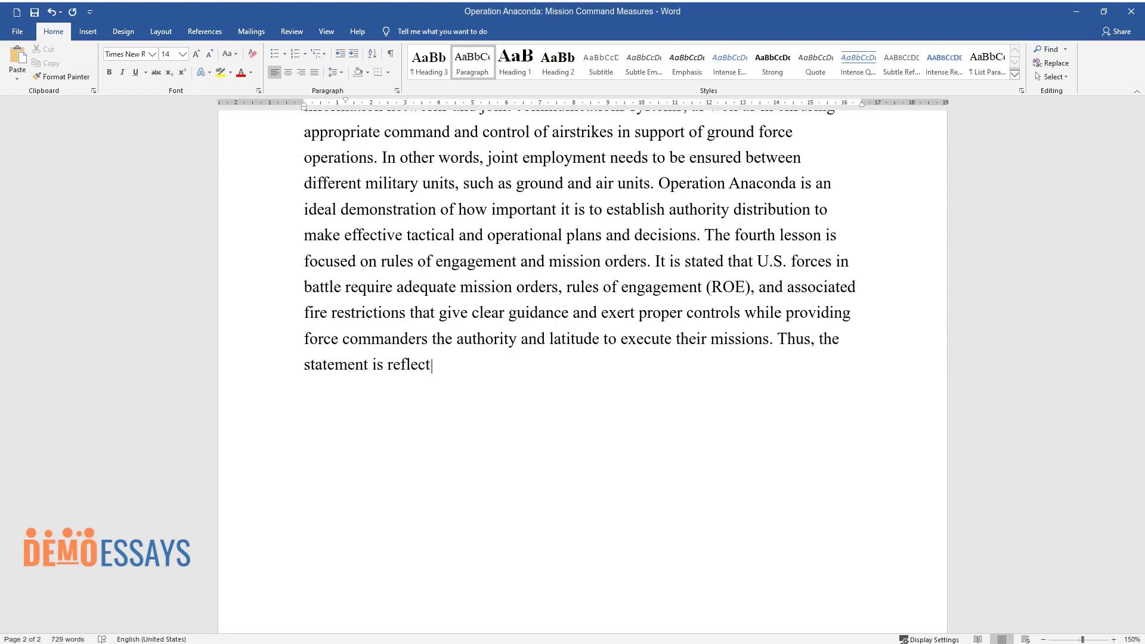
pyautogui.write('ive of a core aspect of competence')
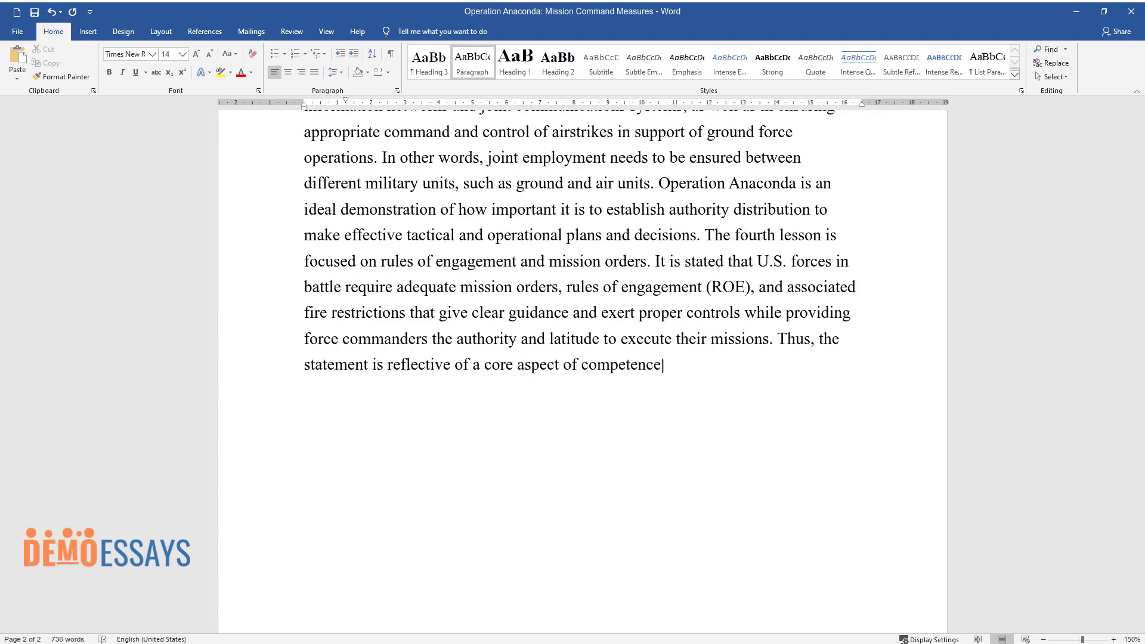
pyautogui.write(' and shared understanding in missi')
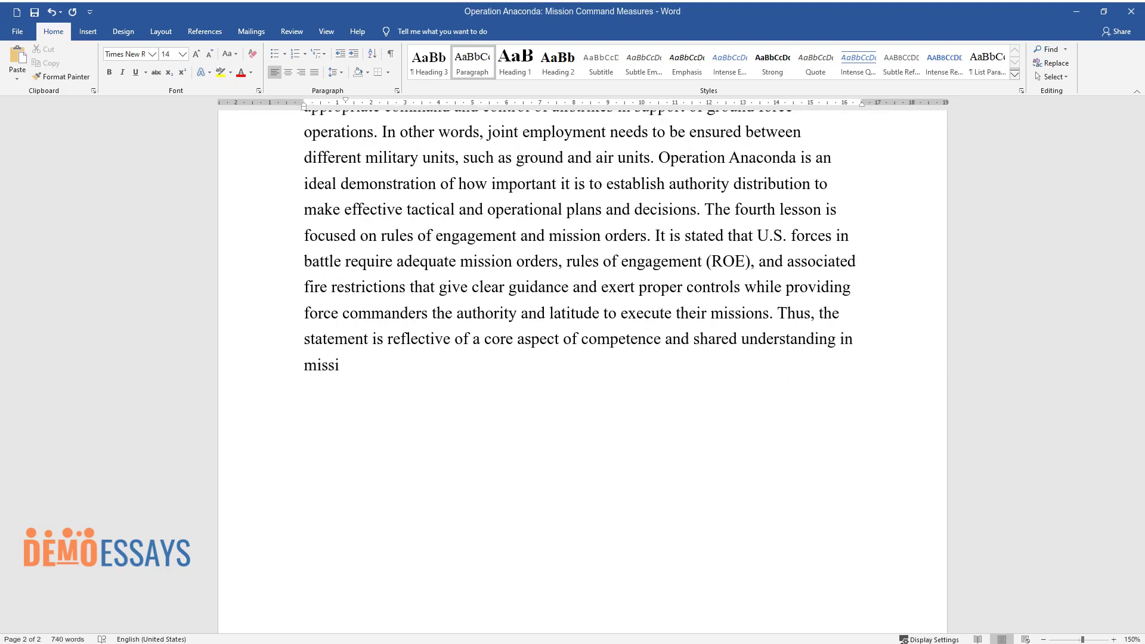
pyautogui.write('on-type operations. During the in')
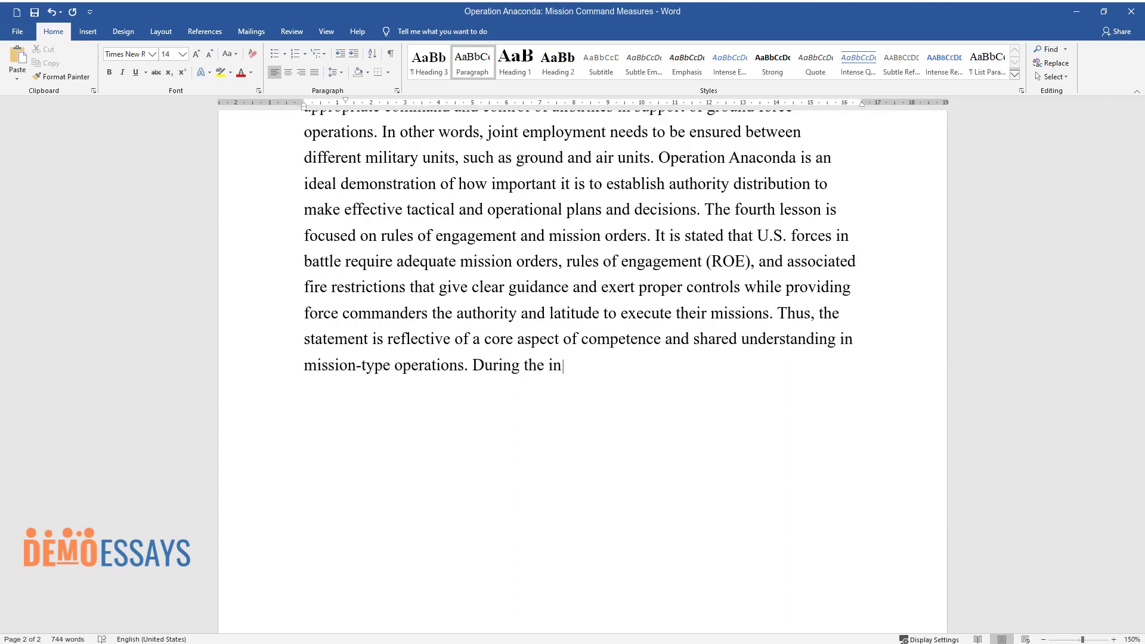
pyautogui.write('itial days of Operation Anaconda, ')
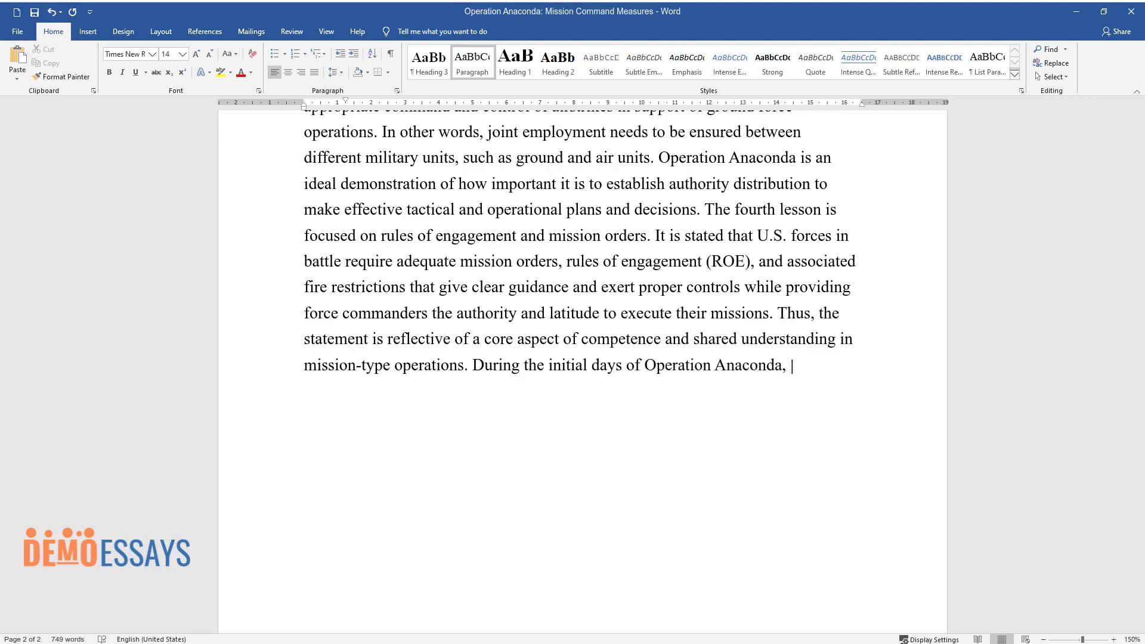
pyautogui.write('there were delays in command and fire autho')
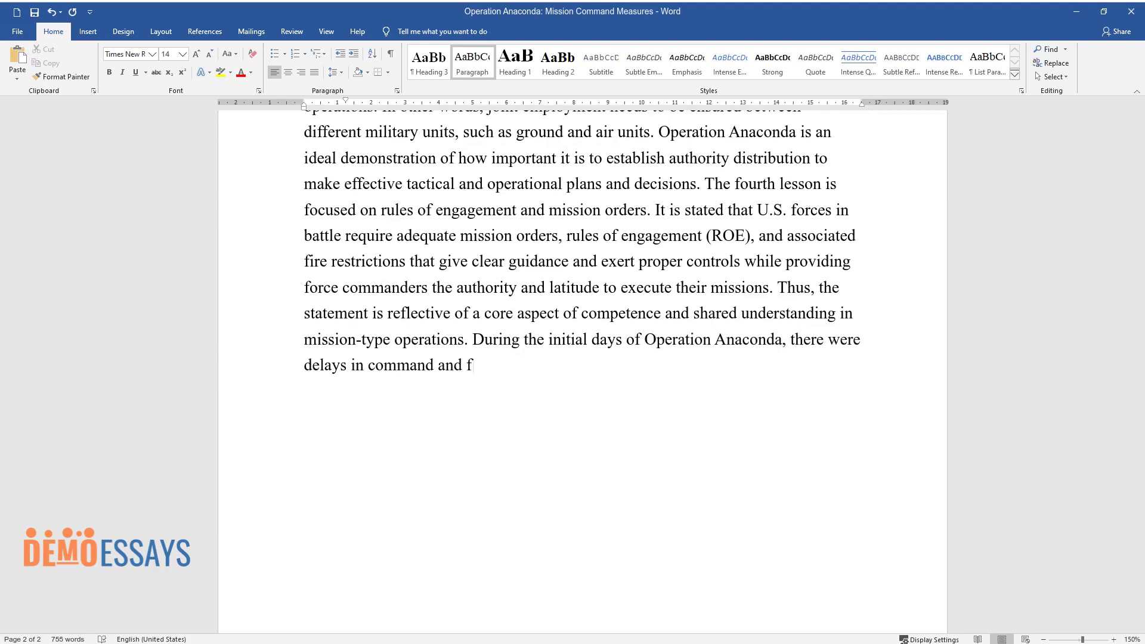
pyautogui.write('rization procedures, whic')
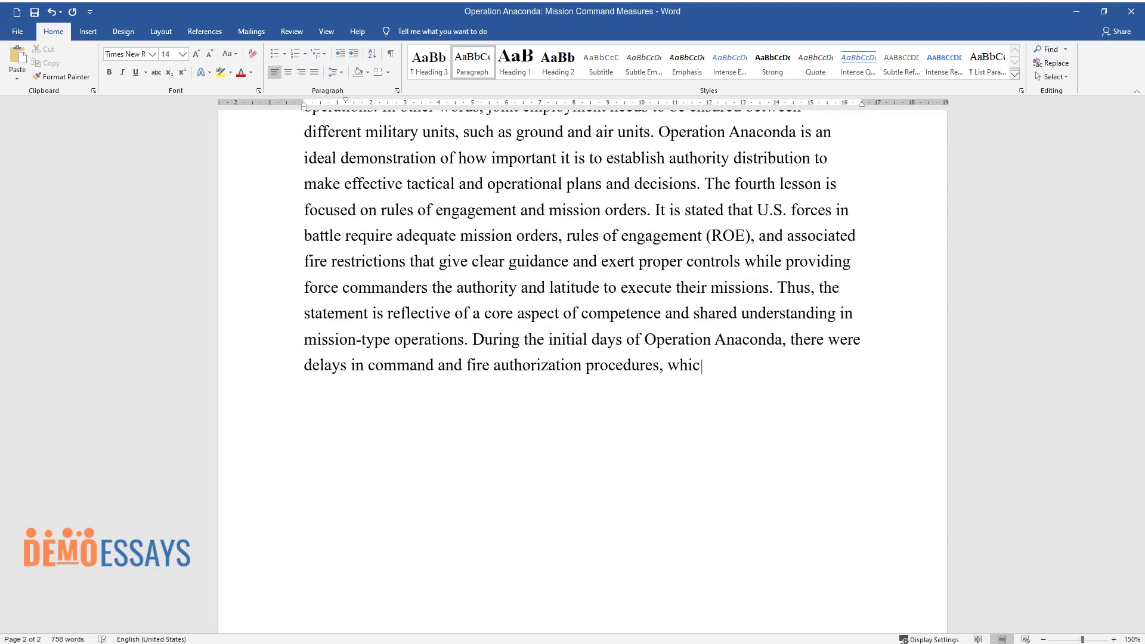
pyautogui.write('h risked critical target fires.')
# - Close the fourth-lesson paragraph ending 'which risked critical target fires.' and begin a new paragraph
pyautogui.hotkey('ctrl', 'Return')
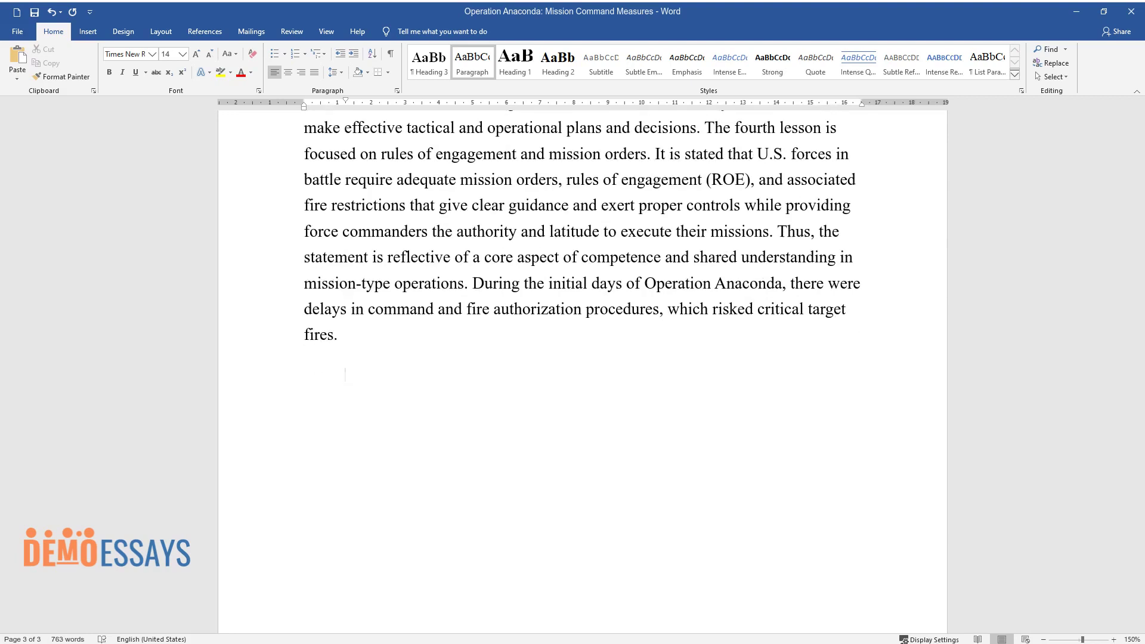
# - Start the conclusion: 'In conclusion, the given lessons address the importance of preparedness and information…'
pyautogui.write('In conclusion, the given lessons address the importance')
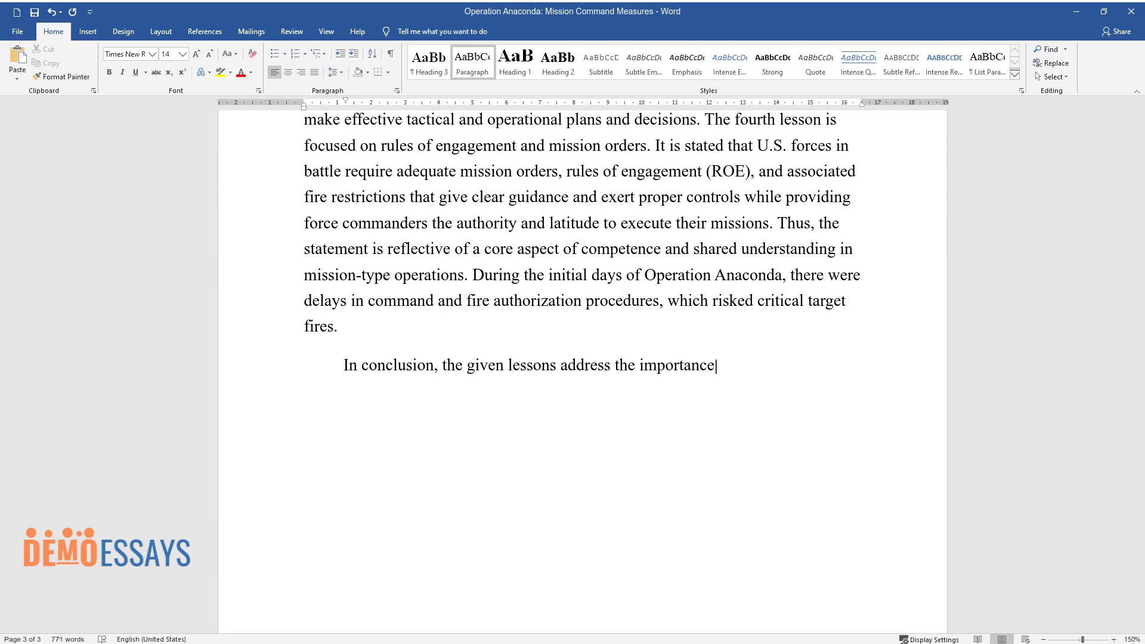
pyautogui.write(' of preparedness and information sh')
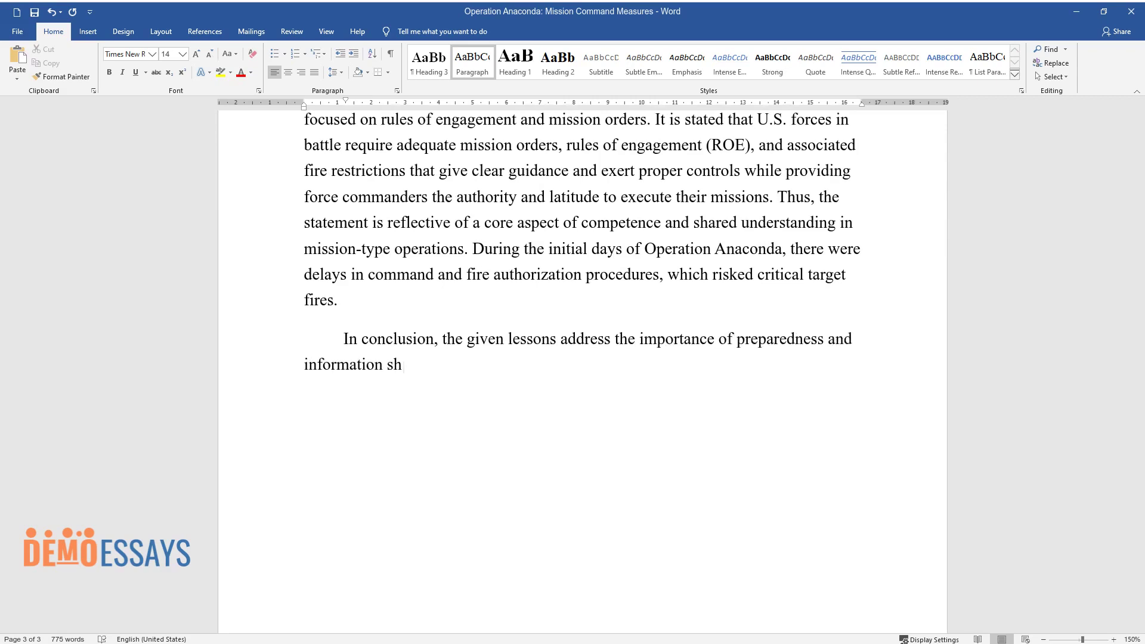
pyautogui.write('aring as well as adaptability, whic')
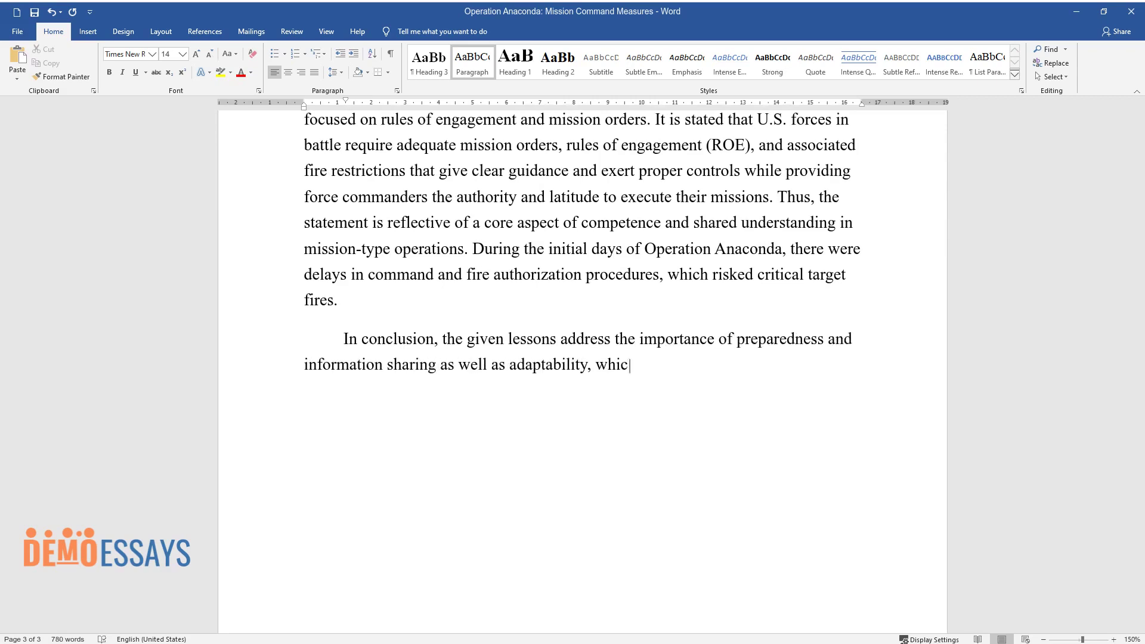
pyautogui.write('h is rooted in command unity and joint effec')
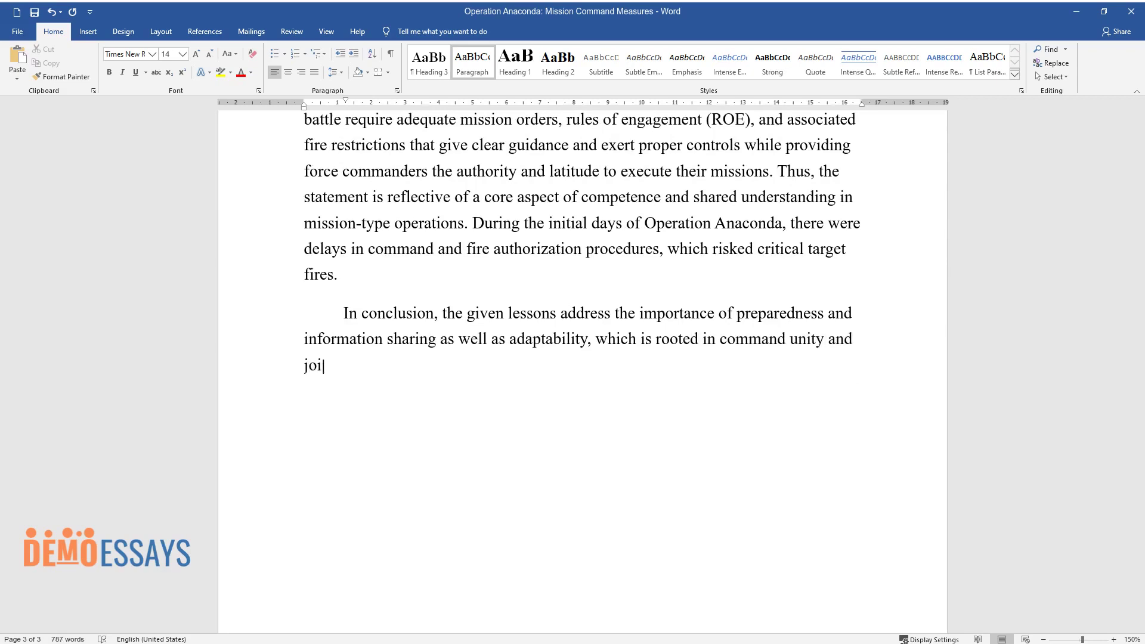
pyautogui.write('tiveness. Operation Anacond')
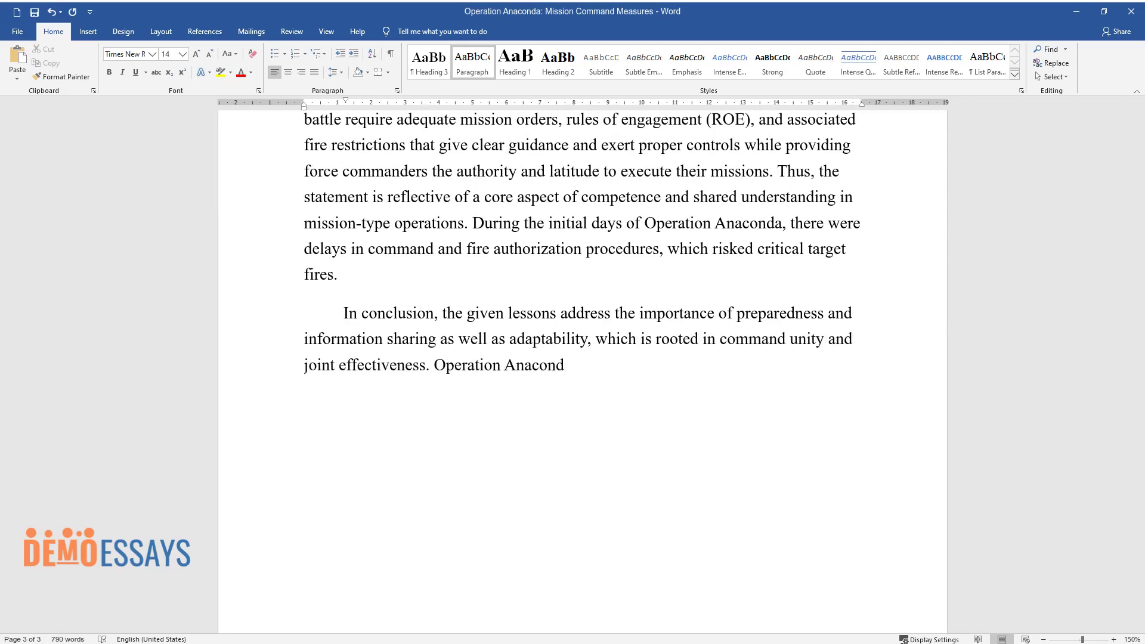
pyautogui.write('a shows that commanders need to be ')
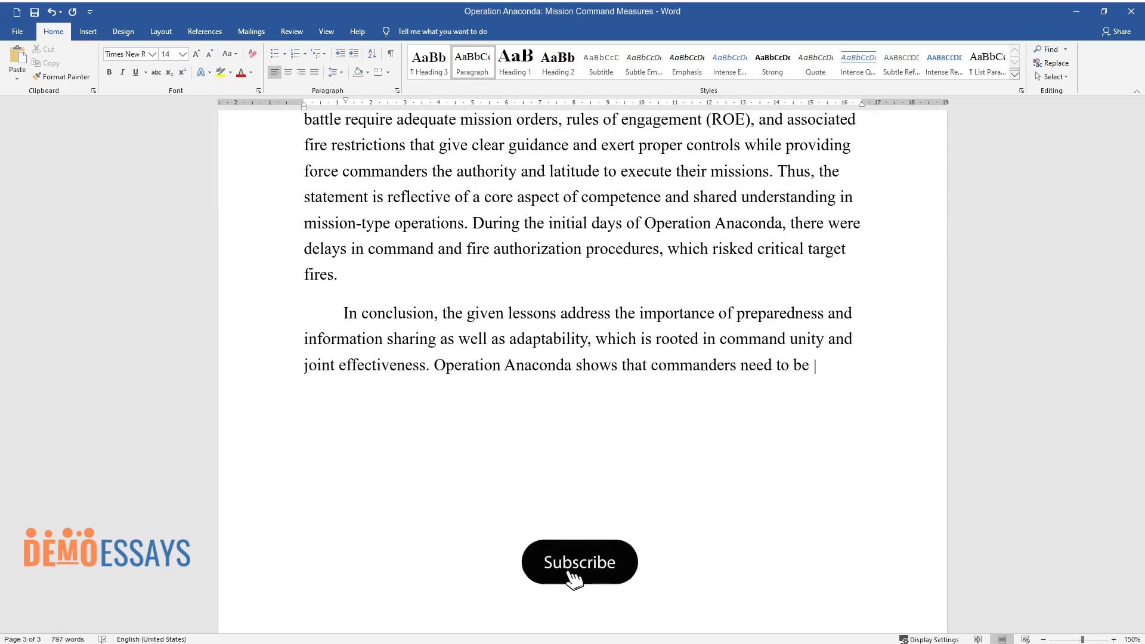
pyautogui.write('capable of quick adaptive decision-')
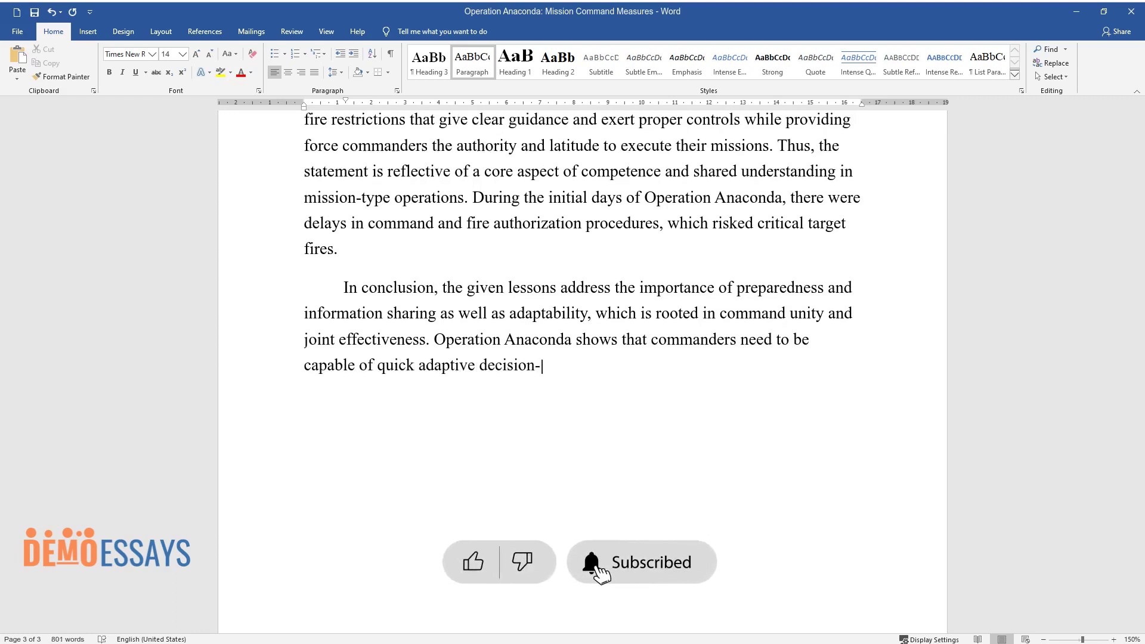
pyautogui.write('making, which requires a significant level ')
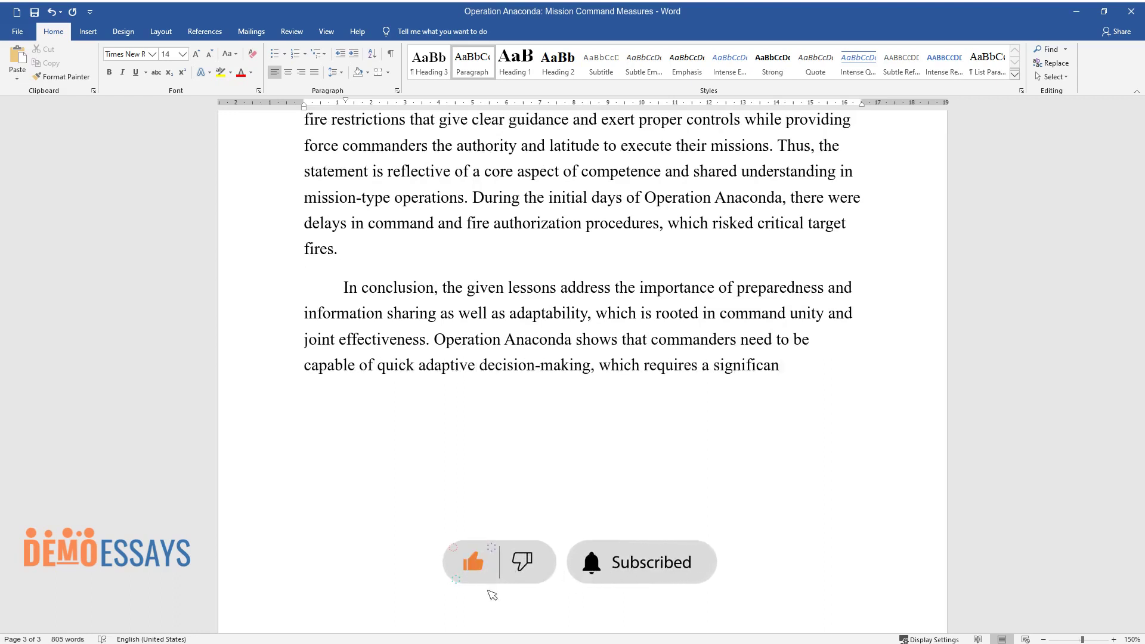
pyautogui.write('of cooperation and joint un')
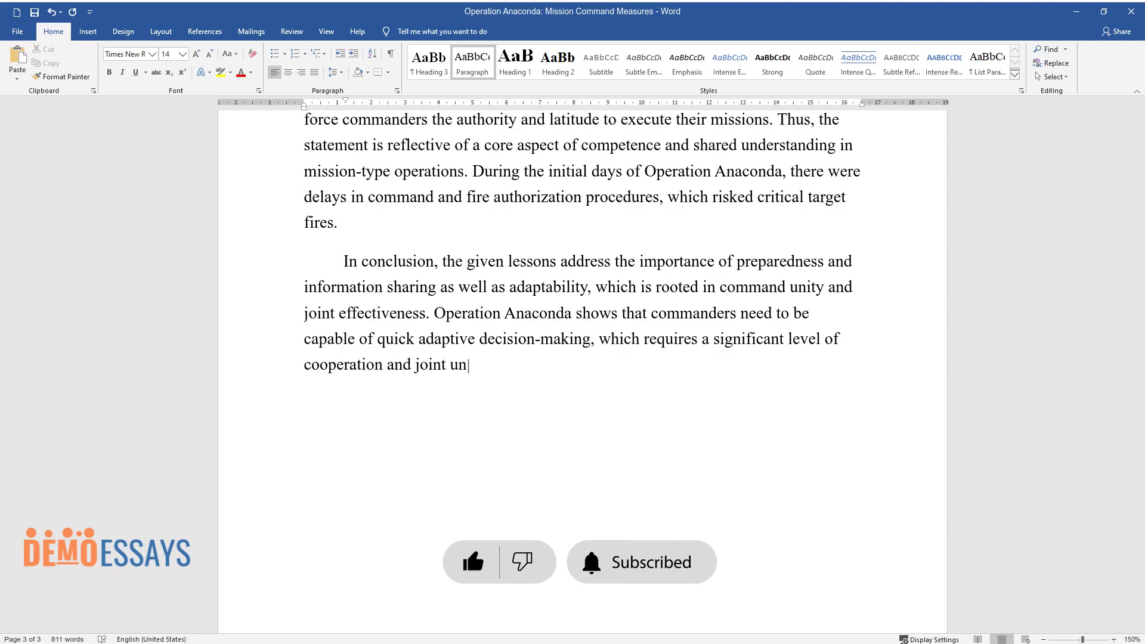